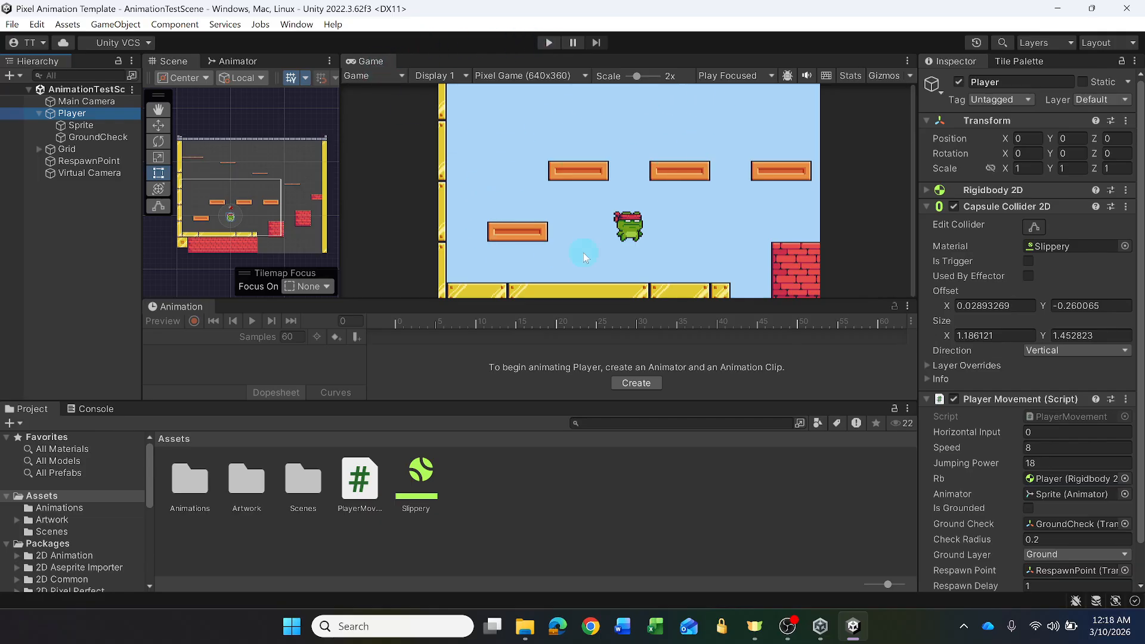
- Run the scene, test the frog player's walking, turning and jumping across the platforms, and stop play mode
{"action": "left_click", "coordinate": [548, 44]}
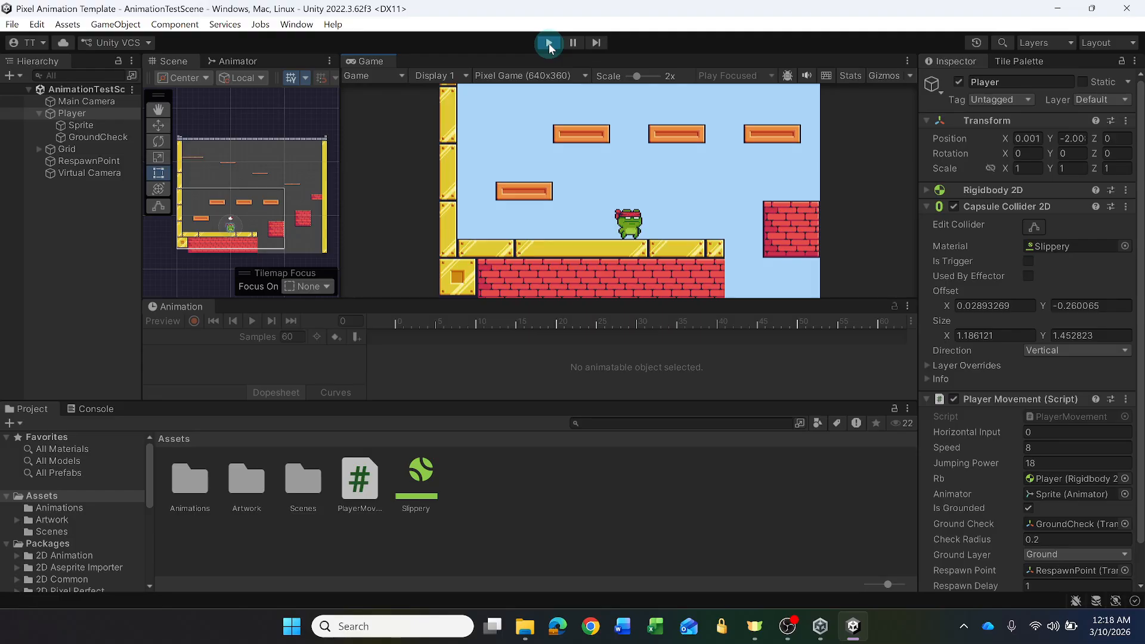
{"action": "key", "text": "a"}
{"action": "key", "text": "d"}
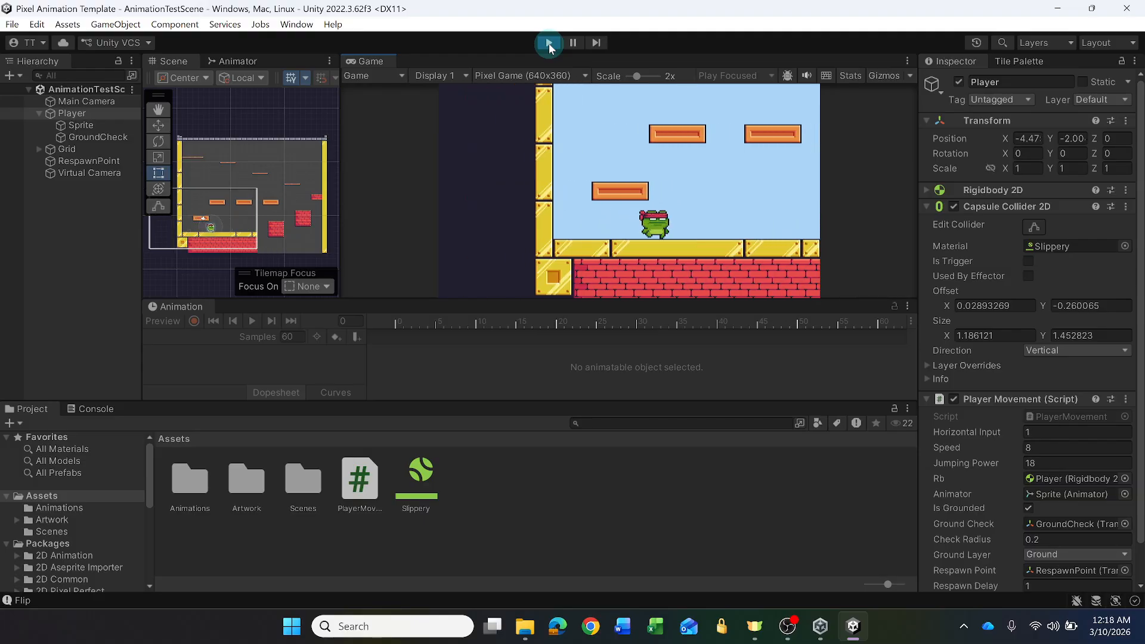
{"action": "key", "text": "a"}
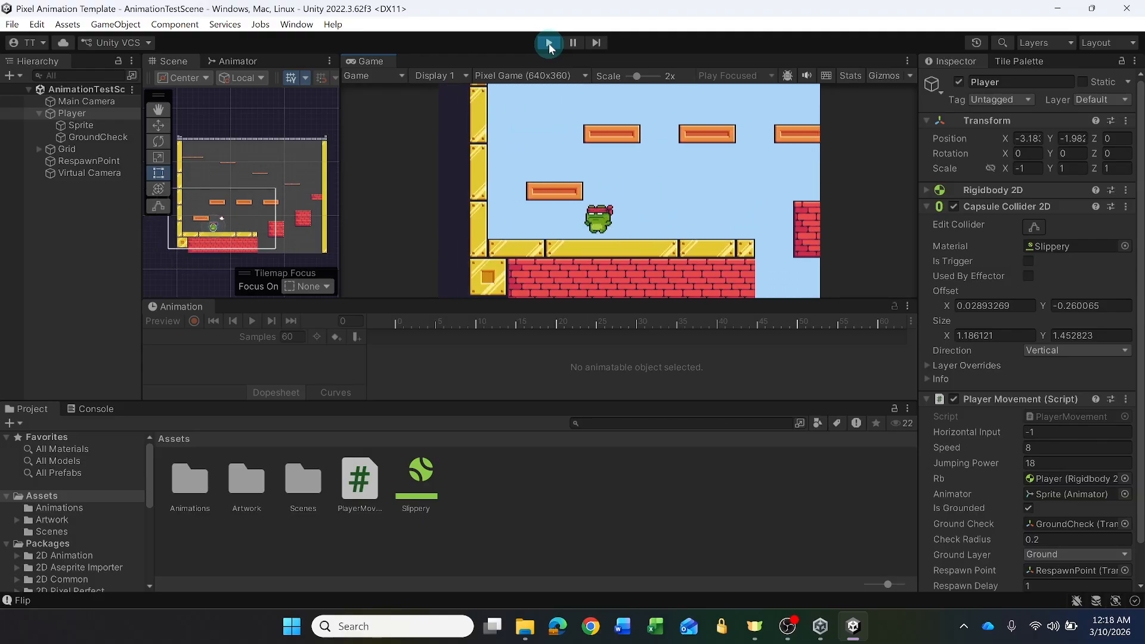
{"action": "key", "text": "d"}
{"action": "key", "text": "space"}
{"action": "key", "text": "a"}
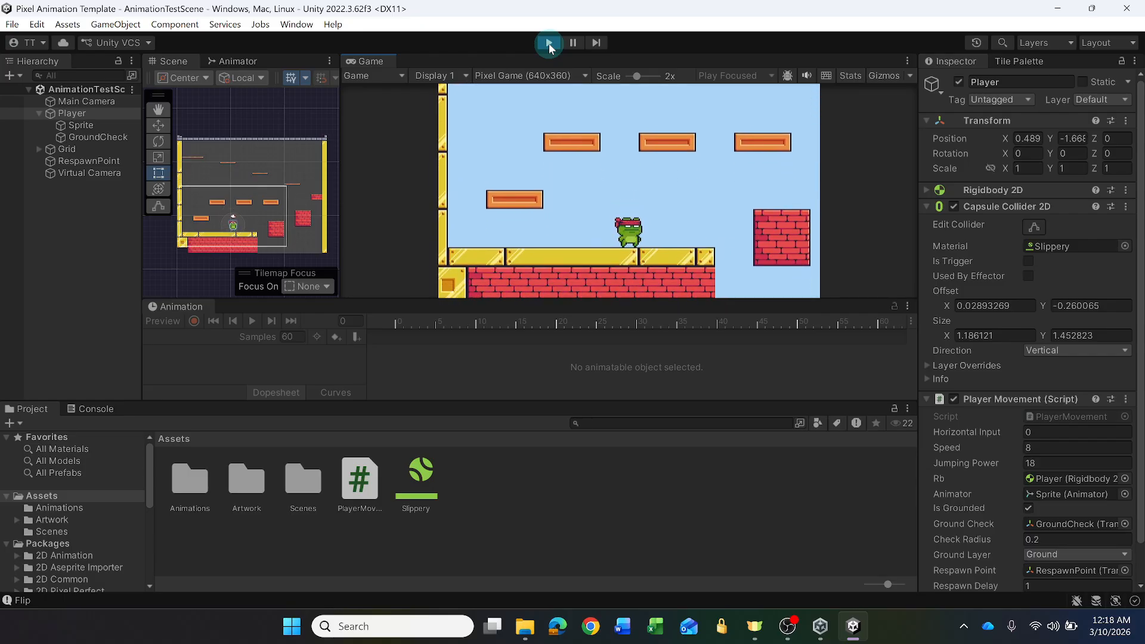
{"action": "key", "text": "space"}
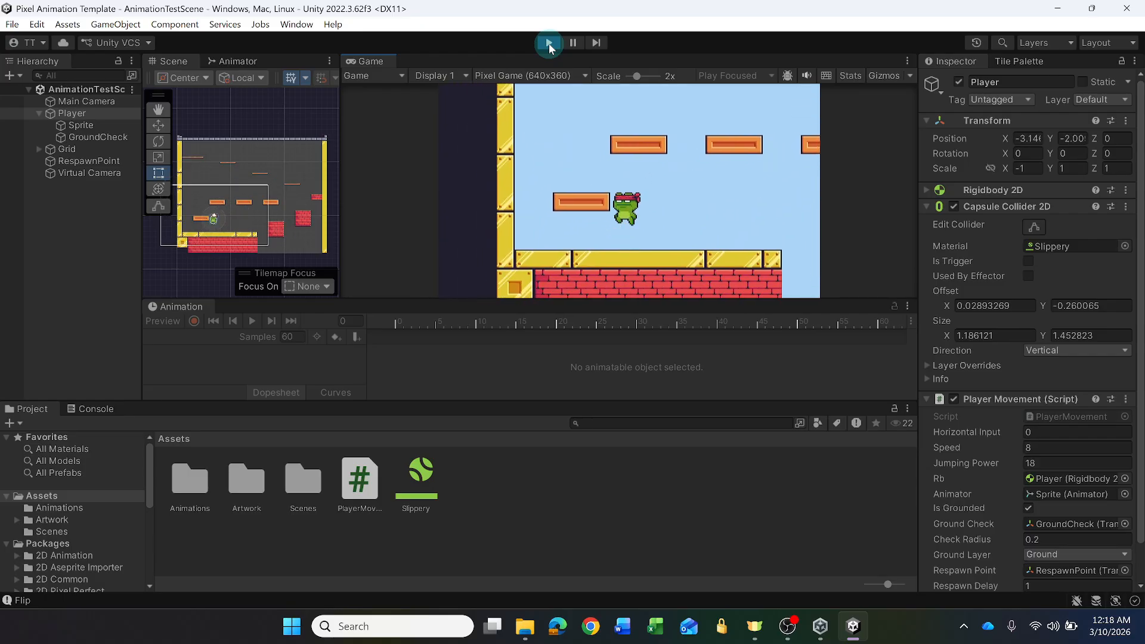
{"action": "key", "text": "d"}
{"action": "key", "text": "space"}
{"action": "key", "text": "space"}
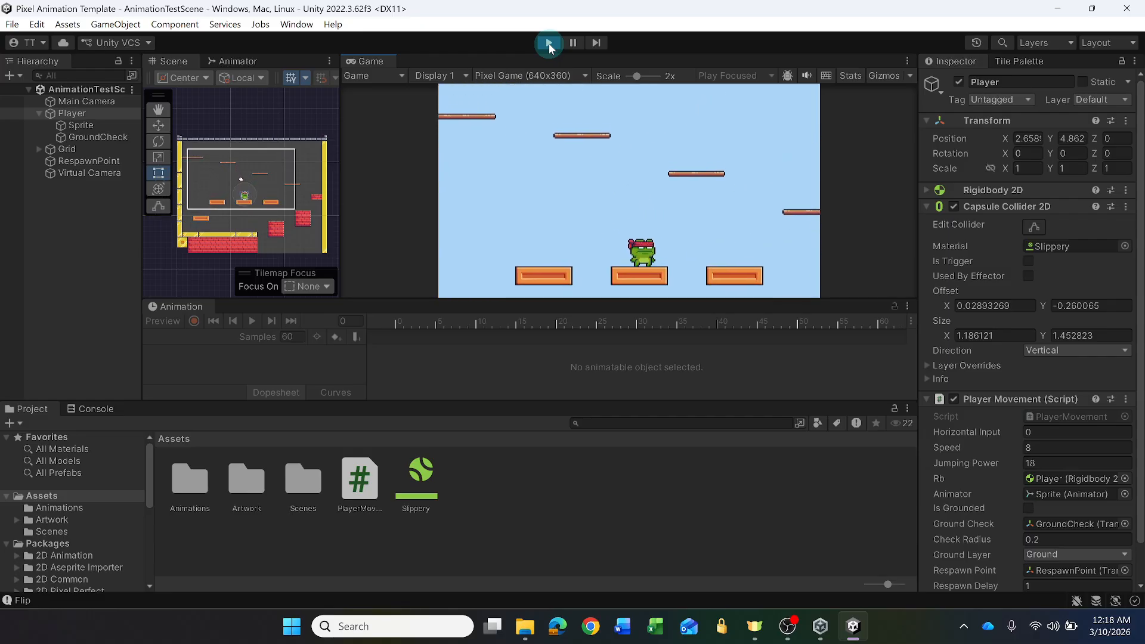
{"action": "key", "text": "a"}
{"action": "key", "text": "space"}
{"action": "key", "text": "d"}
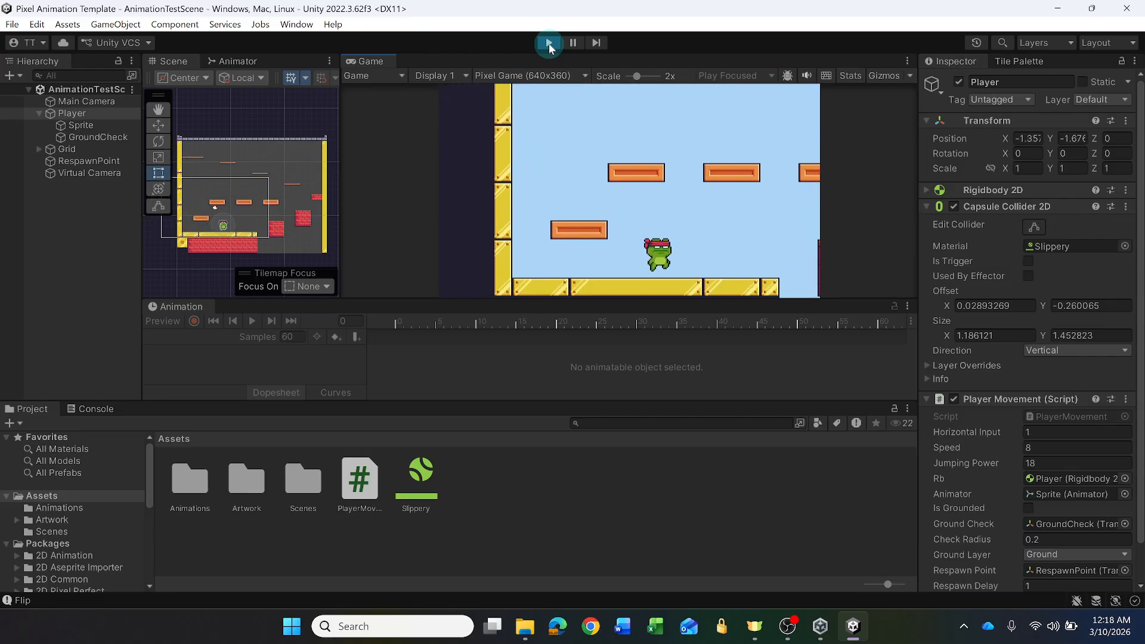
{"action": "key", "text": "space"}
{"action": "key", "text": "a"}
{"action": "key", "text": "d"}
{"action": "key", "text": "a"}
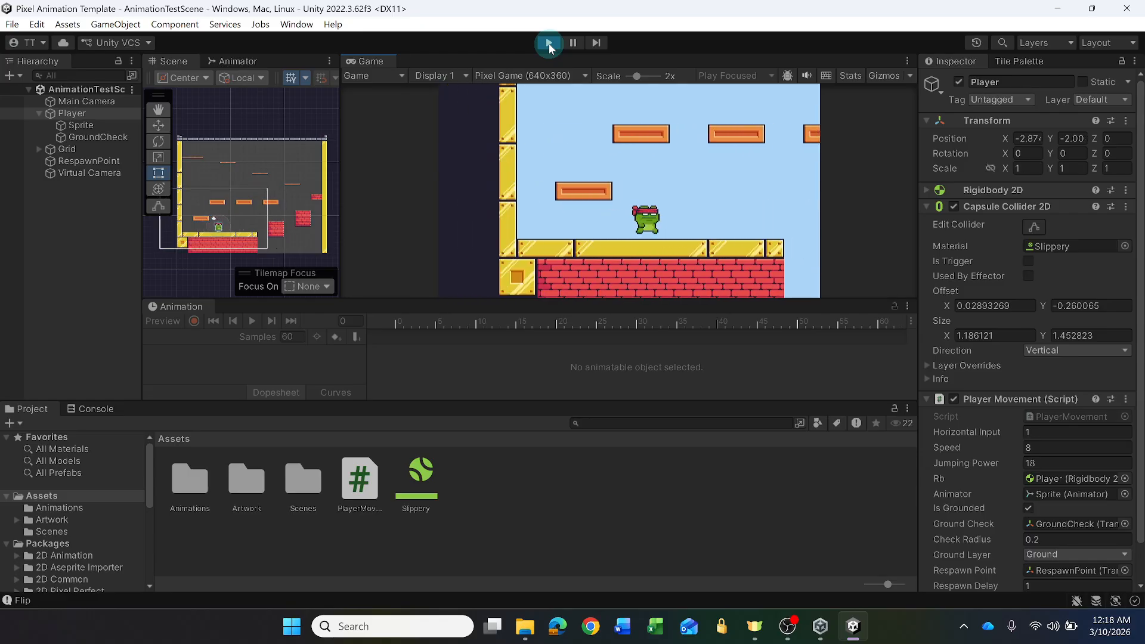
{"action": "key", "text": "d"}
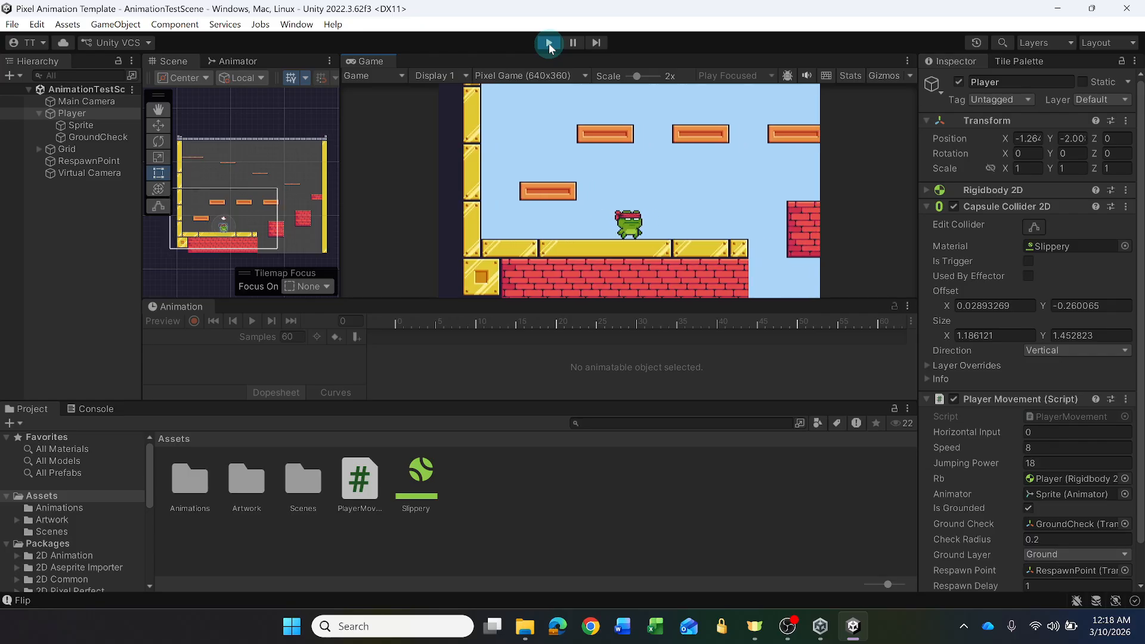
{"action": "key", "text": "a"}
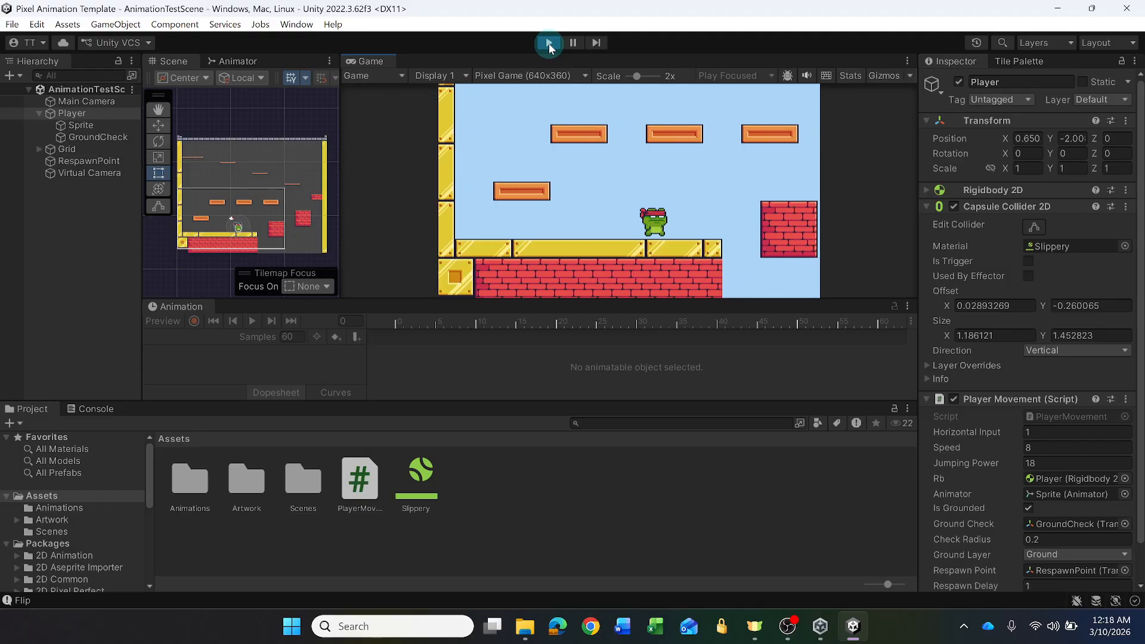
{"action": "key", "text": "d"}
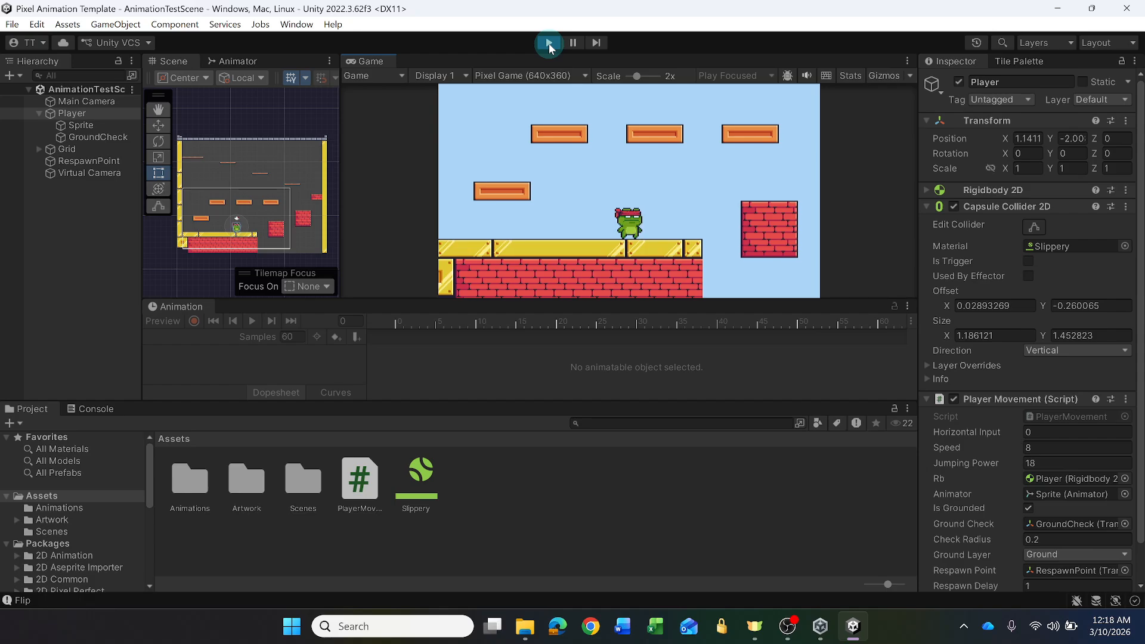
{"action": "key", "text": "a"}
{"action": "key", "text": "d"}
{"action": "key", "text": "a"}
{"action": "key", "text": "space"}
{"action": "key", "text": "d"}
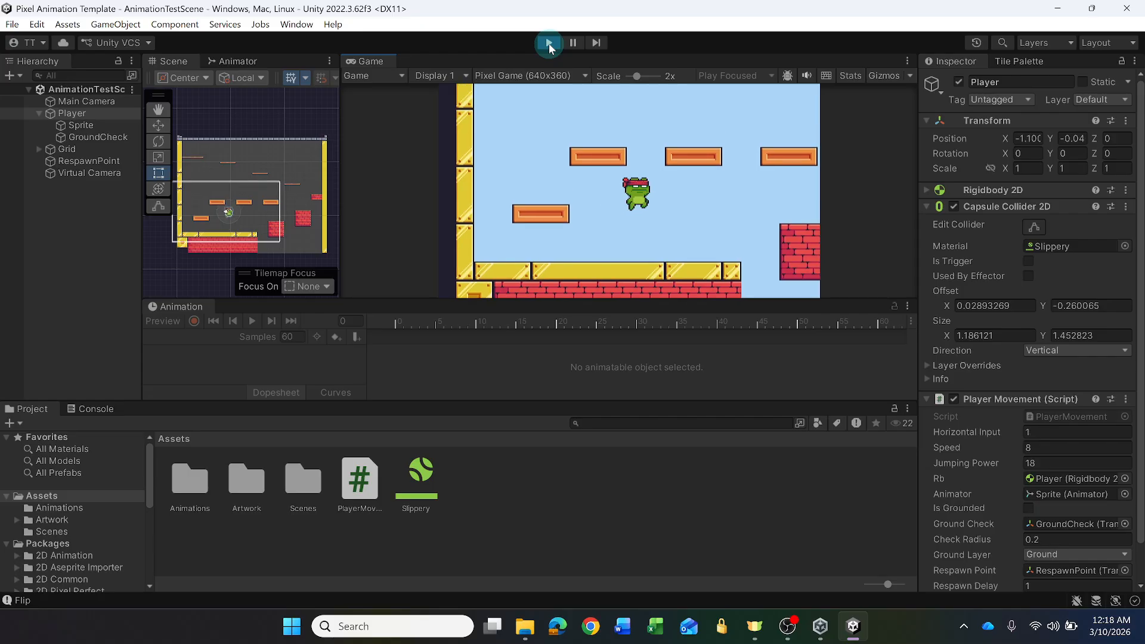
{"action": "key", "text": "a"}
{"action": "key", "text": "a"}
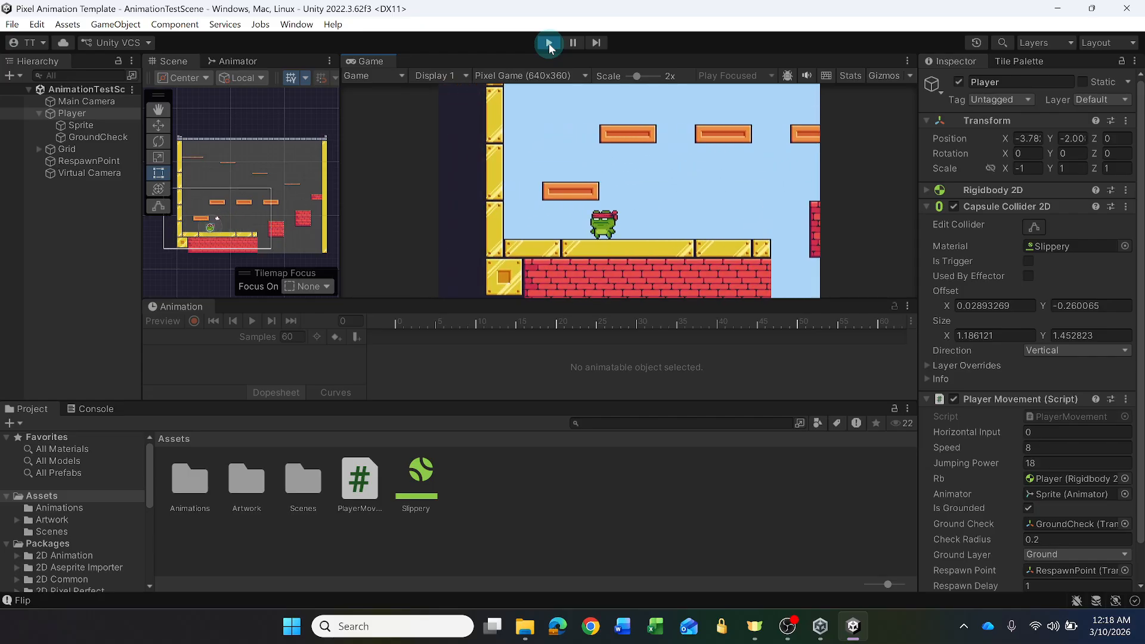
{"action": "key", "text": "d"}
{"action": "key", "text": "space"}
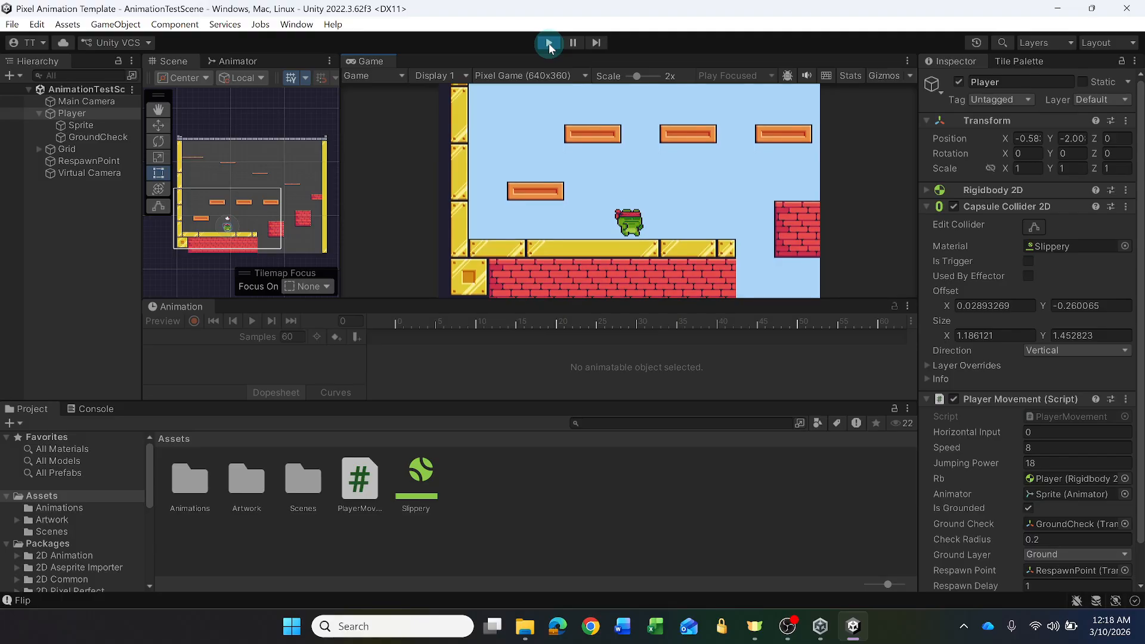
{"action": "left_click", "coordinate": [549, 44]}
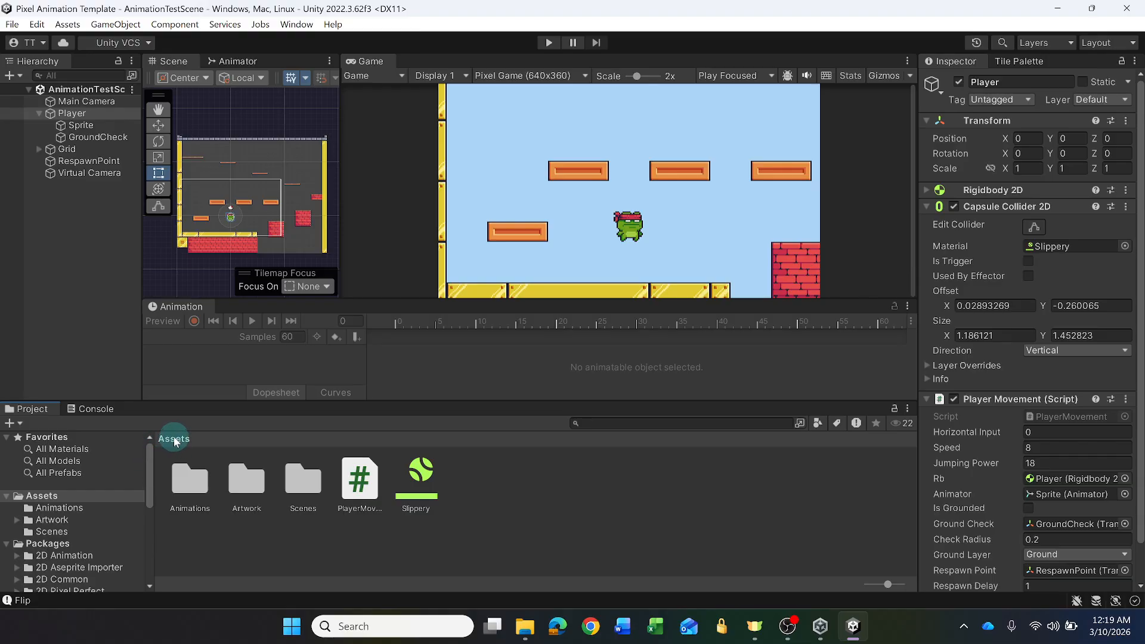
- Import the Hit, Idle, Jump1, Jump2 and Run (32x32) PNG files from Downloads > Virtual Guy into Assets
{"action": "right_click", "coordinate": [495, 490]}
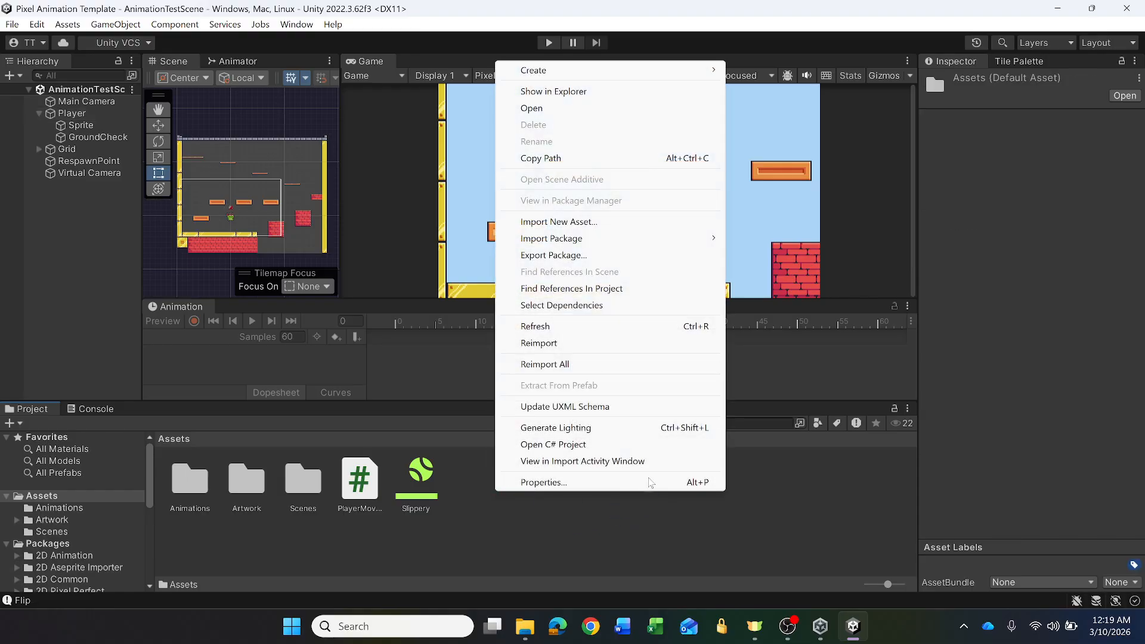
{"action": "left_click", "coordinate": [558, 221]}
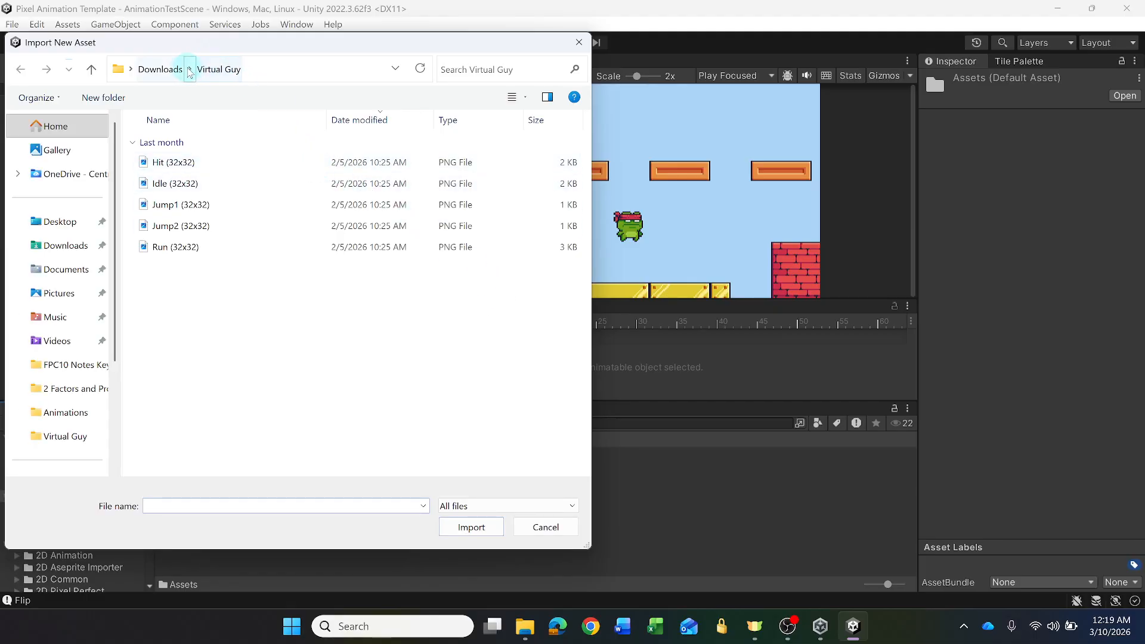
{"action": "left_click", "coordinate": [159, 69]}
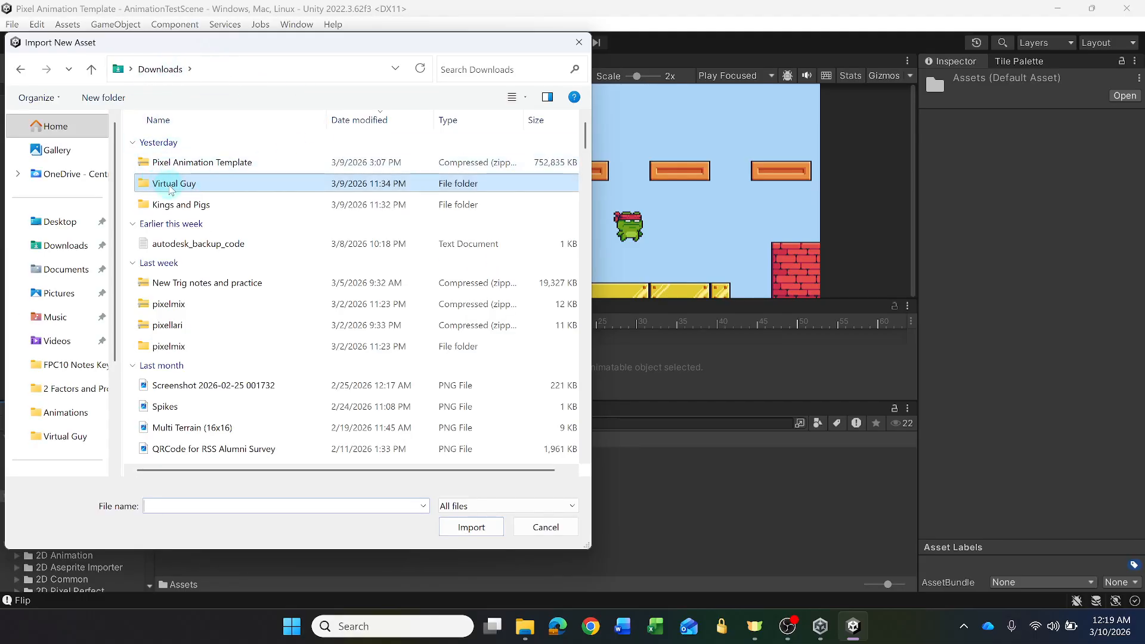
{"action": "double_click", "coordinate": [168, 185]}
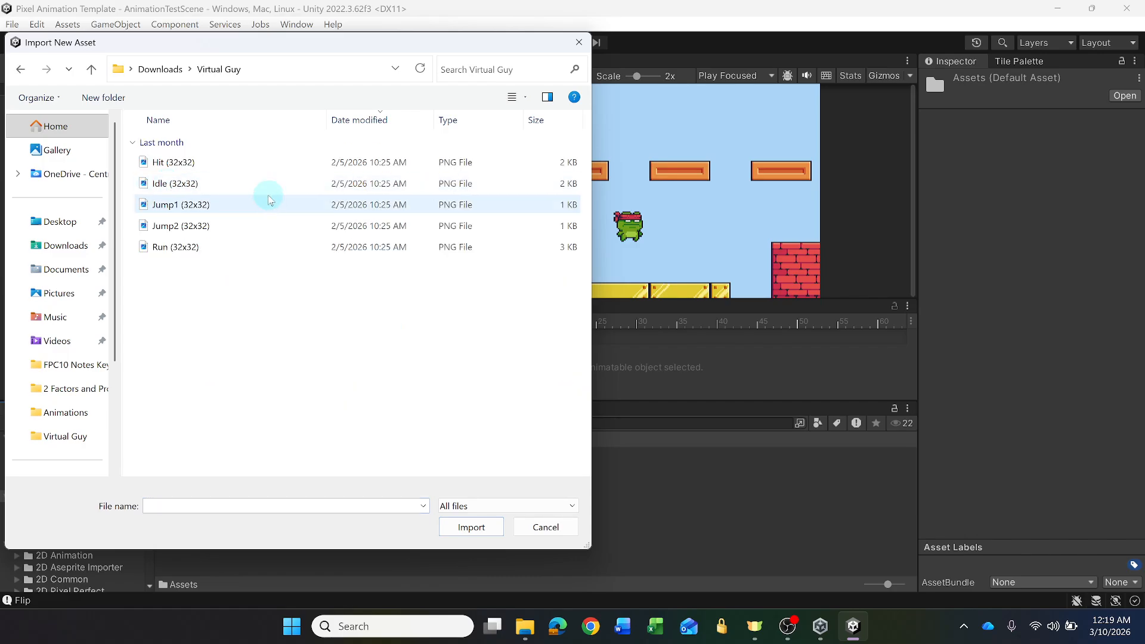
{"action": "left_click", "coordinate": [188, 169]}
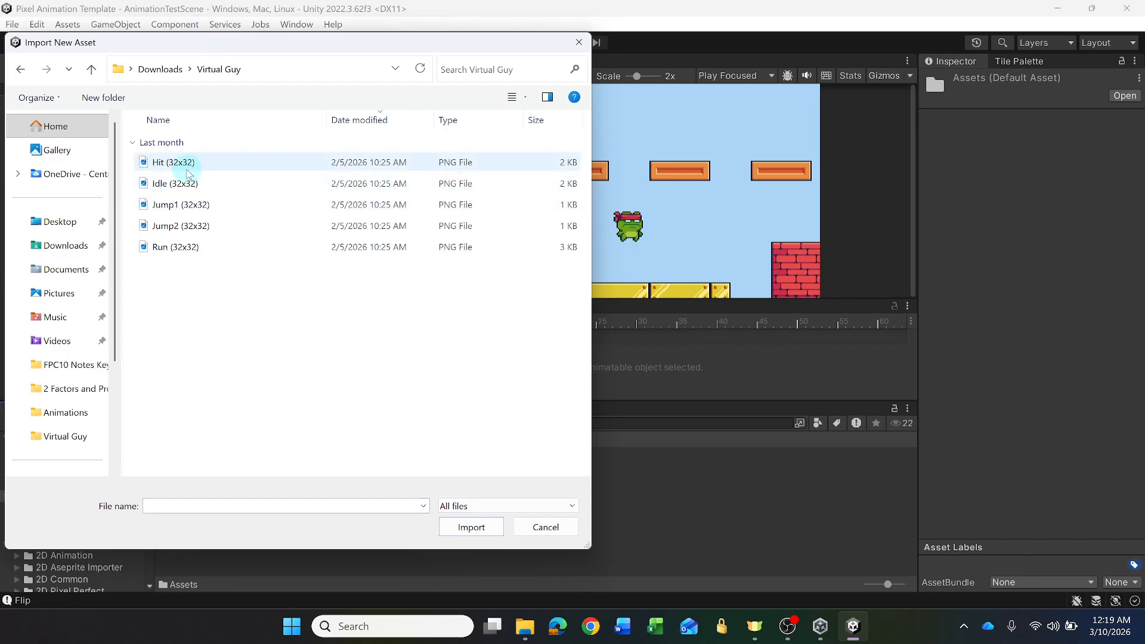
{"action": "left_click", "coordinate": [172, 165]}
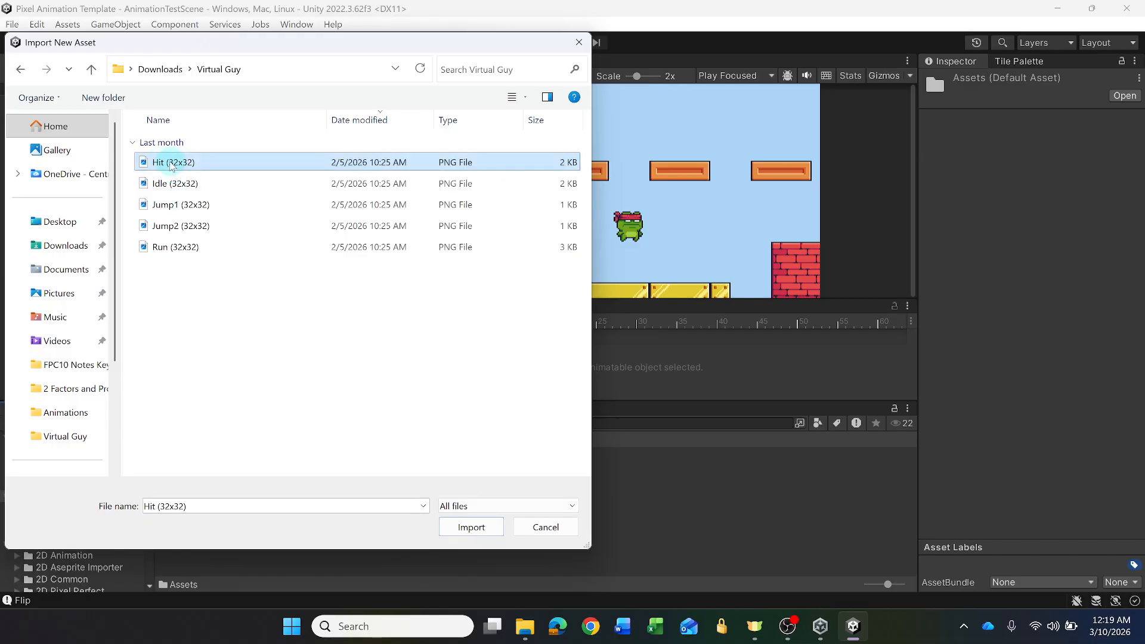
{"action": "left_click", "coordinate": [169, 248], "text": "shift"}
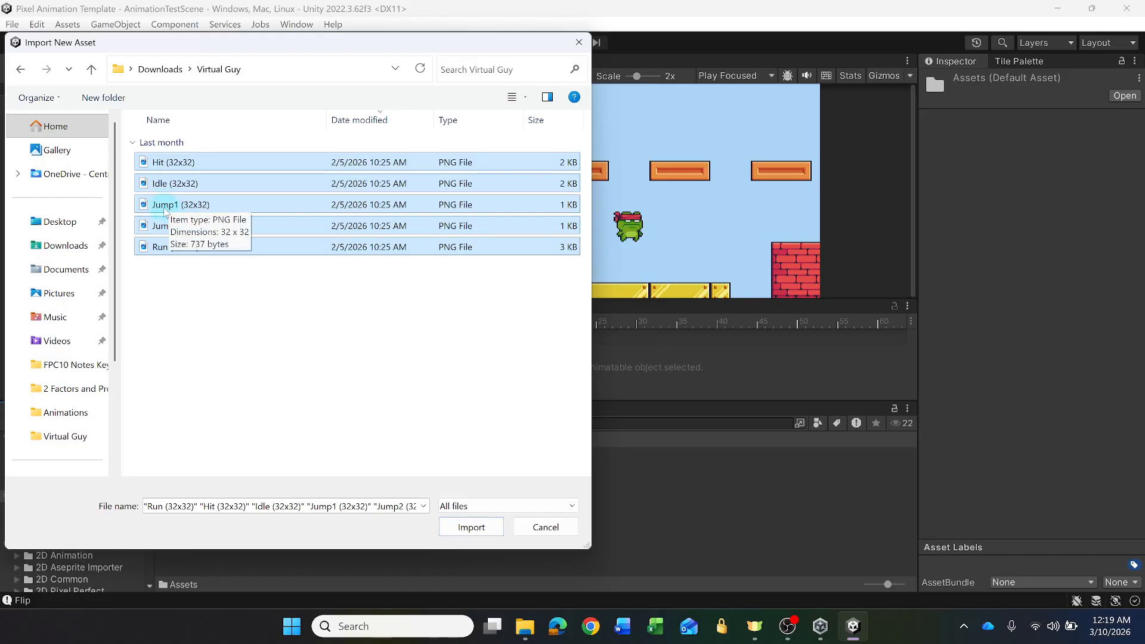
{"action": "left_click", "coordinate": [472, 527]}
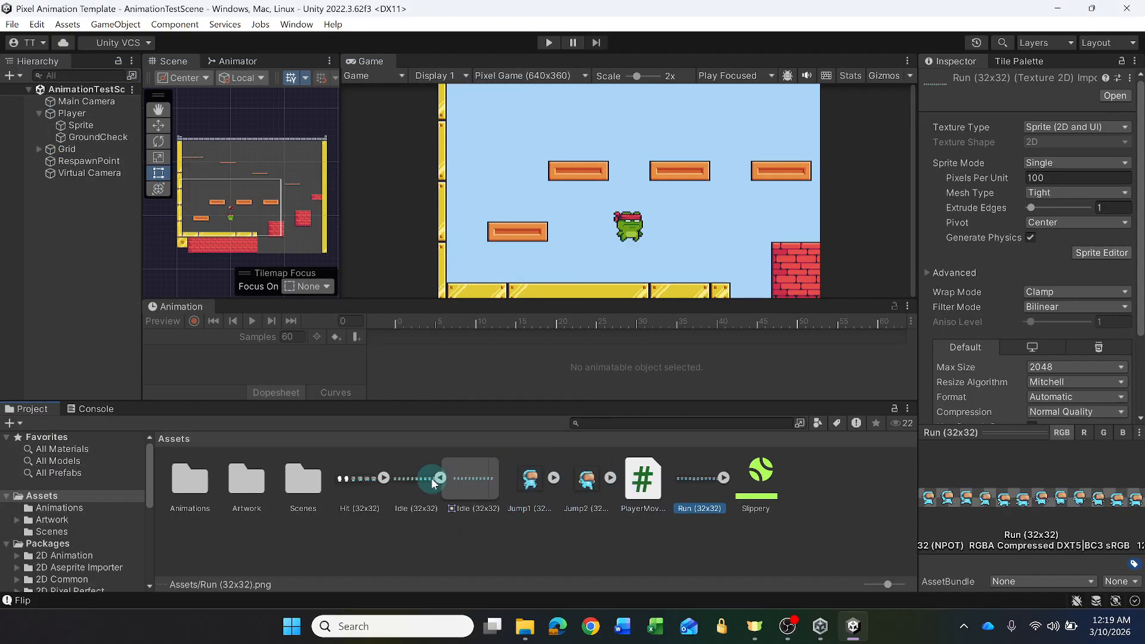
- Inspect the sprite contained in the Hit (32x32) image, collapse the Hit and Idle images, and clear the selection
{"action": "left_click", "coordinate": [384, 478]}
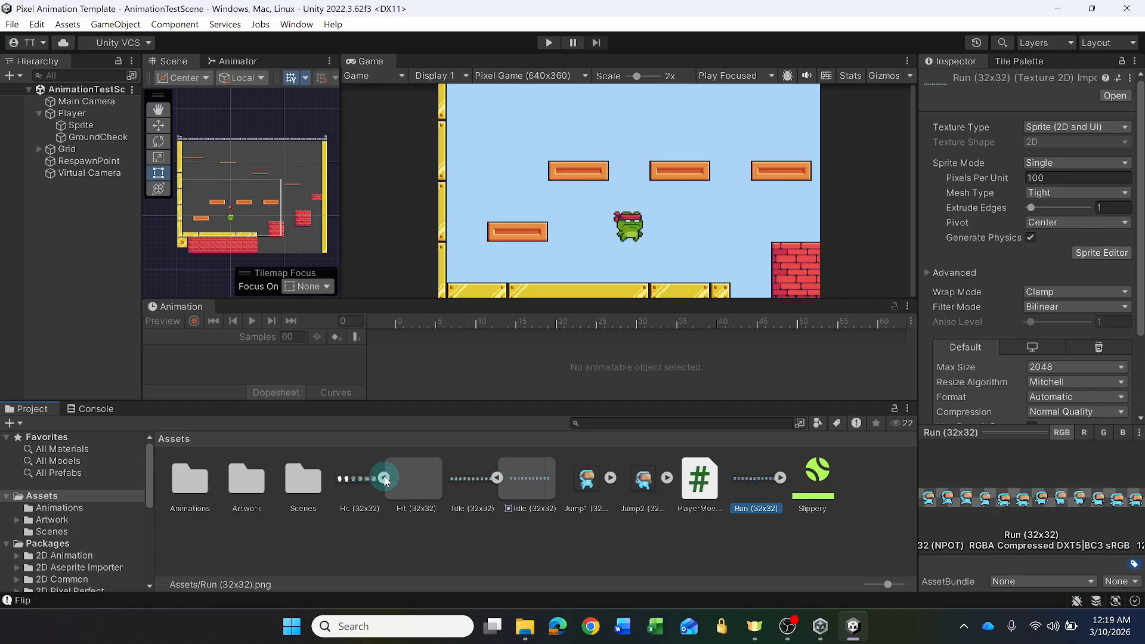
{"action": "left_click", "coordinate": [383, 478]}
{"action": "left_click", "coordinate": [383, 478]}
{"action": "left_click", "coordinate": [384, 478]}
{"action": "left_click", "coordinate": [383, 478]}
{"action": "left_click", "coordinate": [383, 477]}
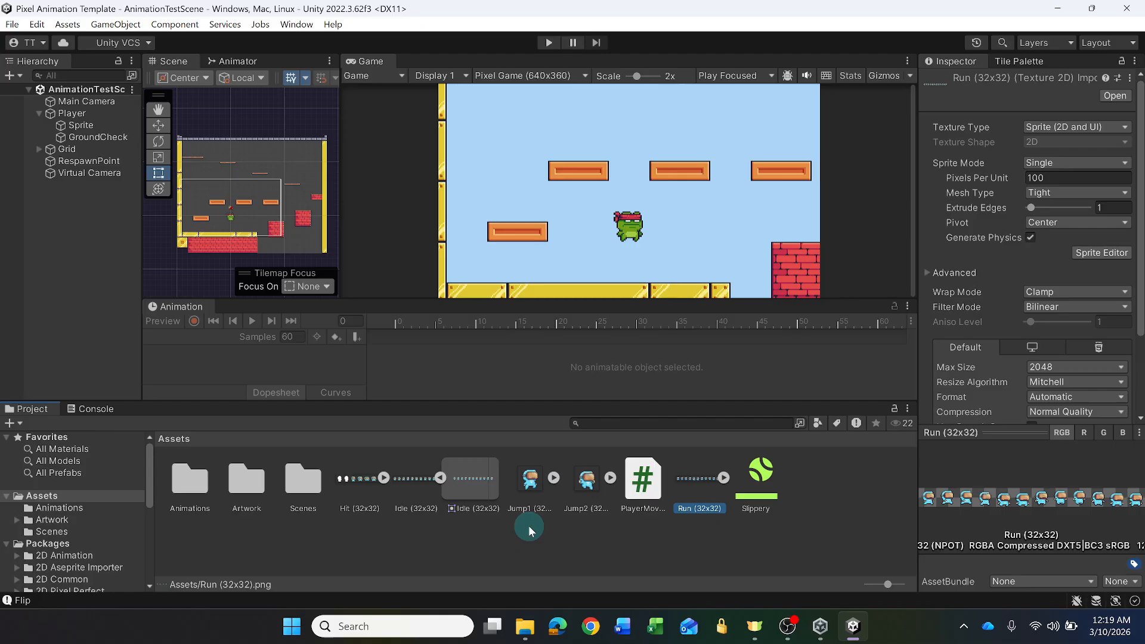
{"action": "left_click", "coordinate": [440, 477]}
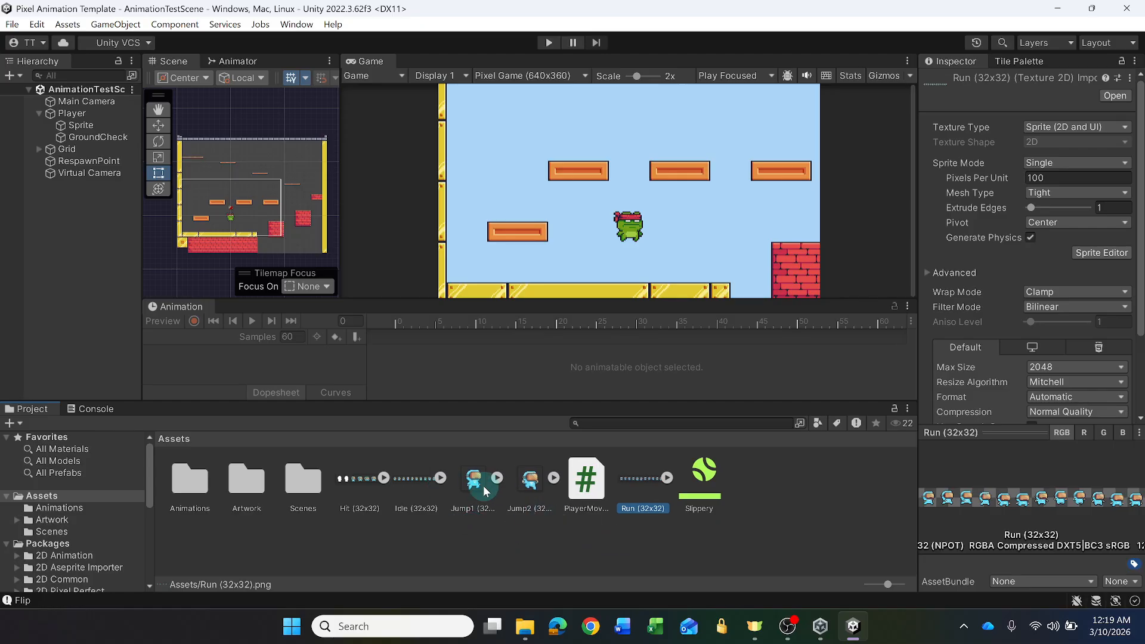
{"action": "left_click", "coordinate": [581, 542]}
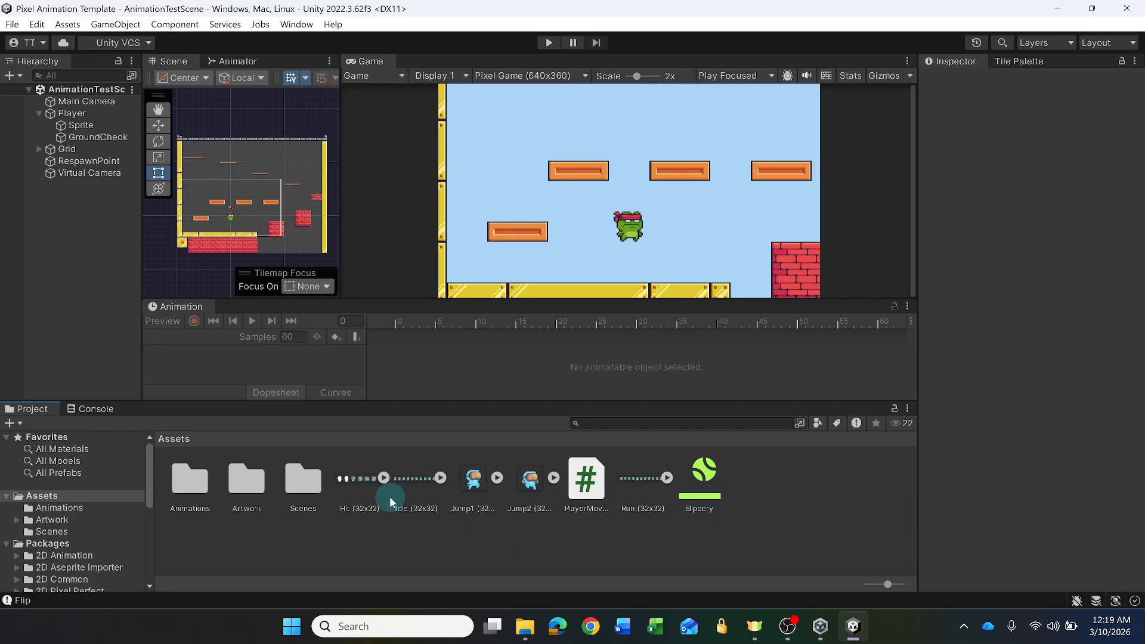
- Set the Sprite Mode of the imported Hit, Idle, Jump1, Jump2 and Run textures to Multiple, widening the Inspector
{"action": "left_click", "coordinate": [354, 481]}
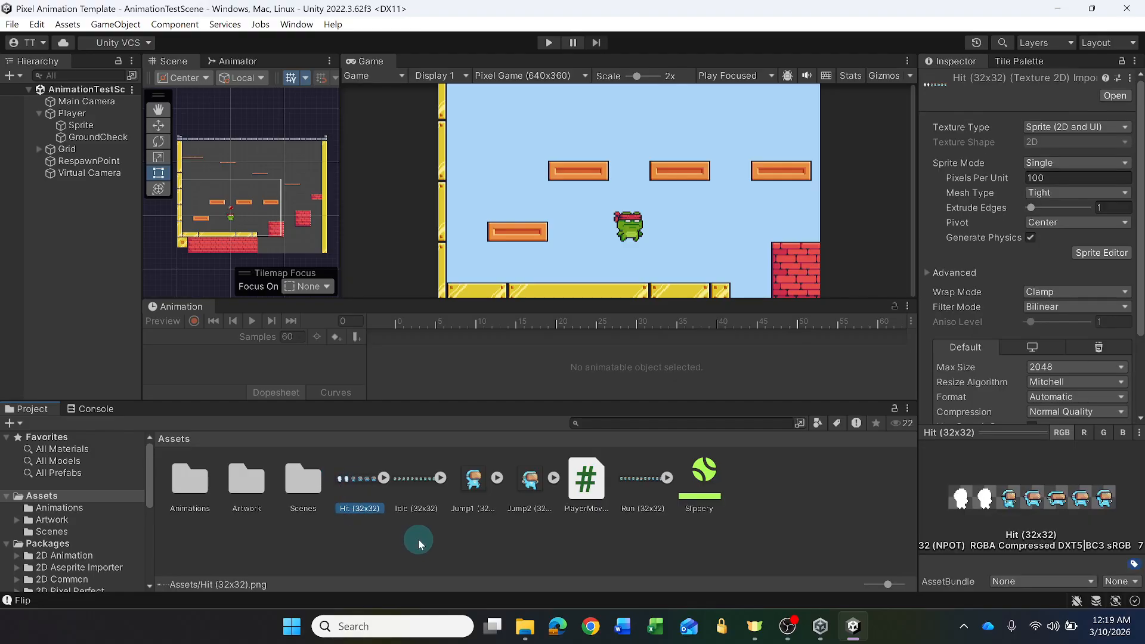
{"action": "left_click", "coordinate": [413, 476], "text": "ctrl"}
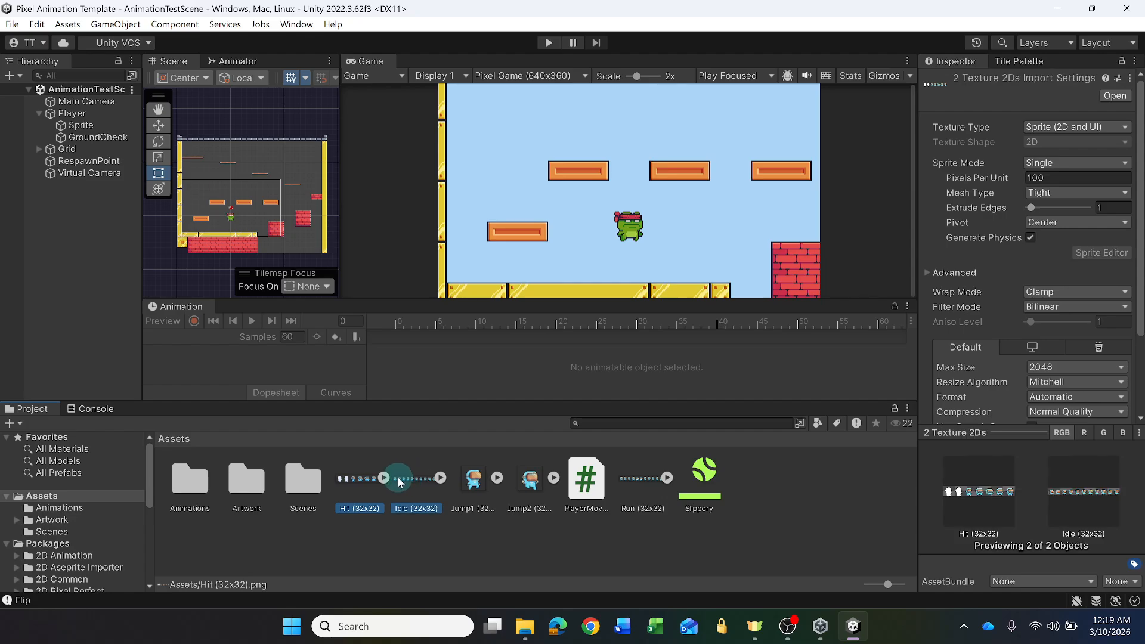
{"action": "left_click", "coordinate": [414, 479], "text": "ctrl"}
{"action": "left_click", "coordinate": [416, 481], "text": "ctrl"}
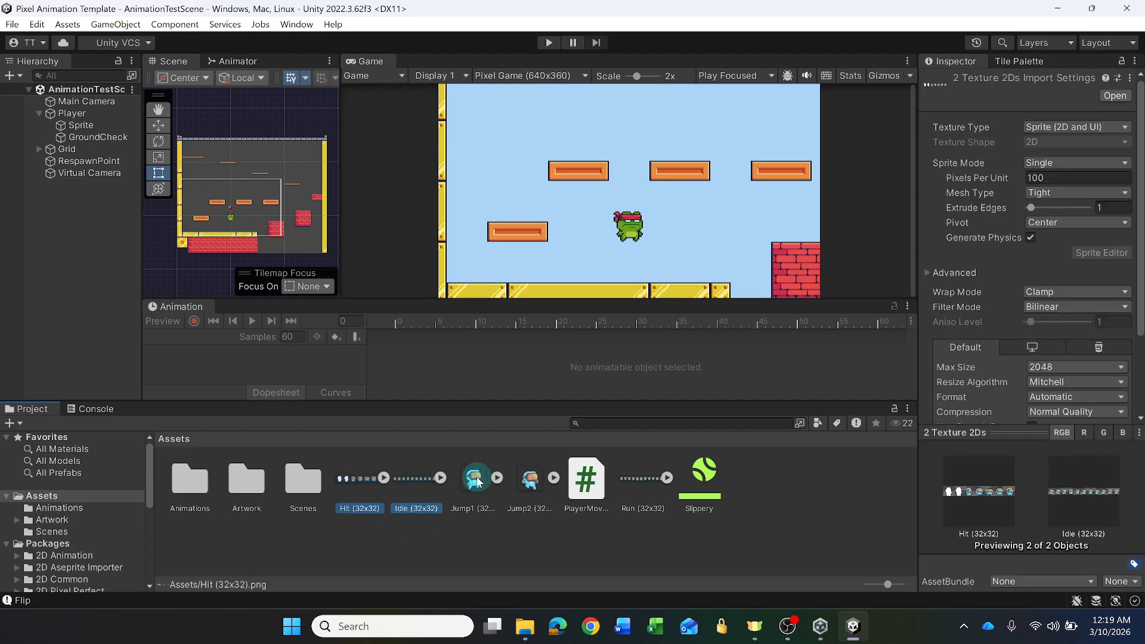
{"action": "left_click", "coordinate": [474, 477], "text": "ctrl"}
{"action": "left_click", "coordinate": [531, 478], "text": "ctrl"}
{"action": "left_click", "coordinate": [655, 479], "text": "ctrl"}
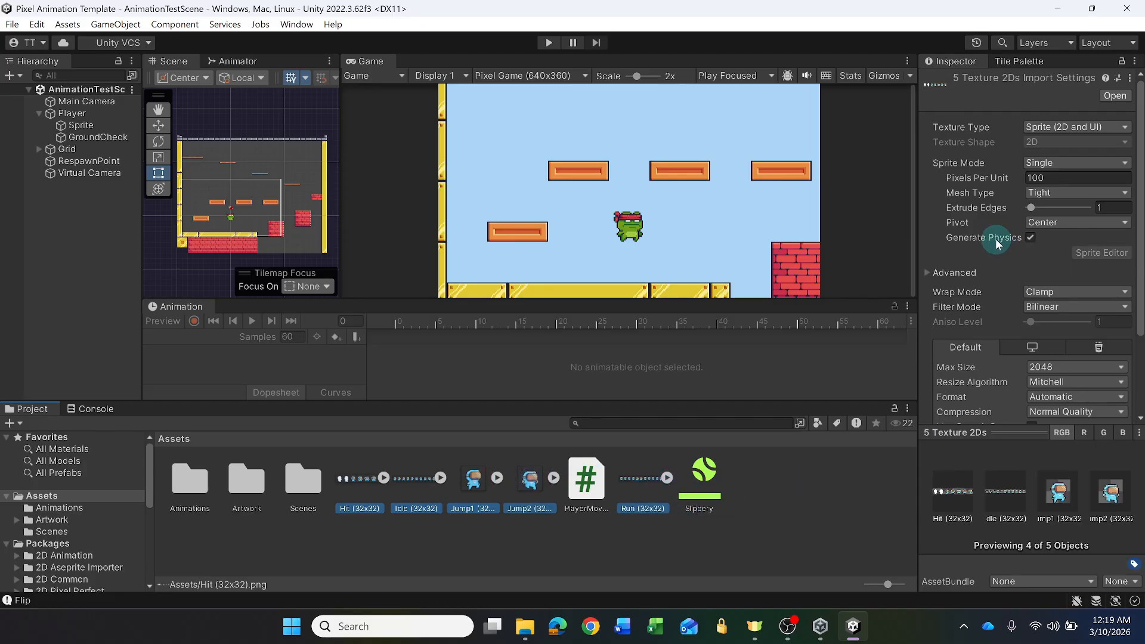
{"action": "left_click_drag", "start_coordinate": [920, 174], "coordinate": [857, 173]}
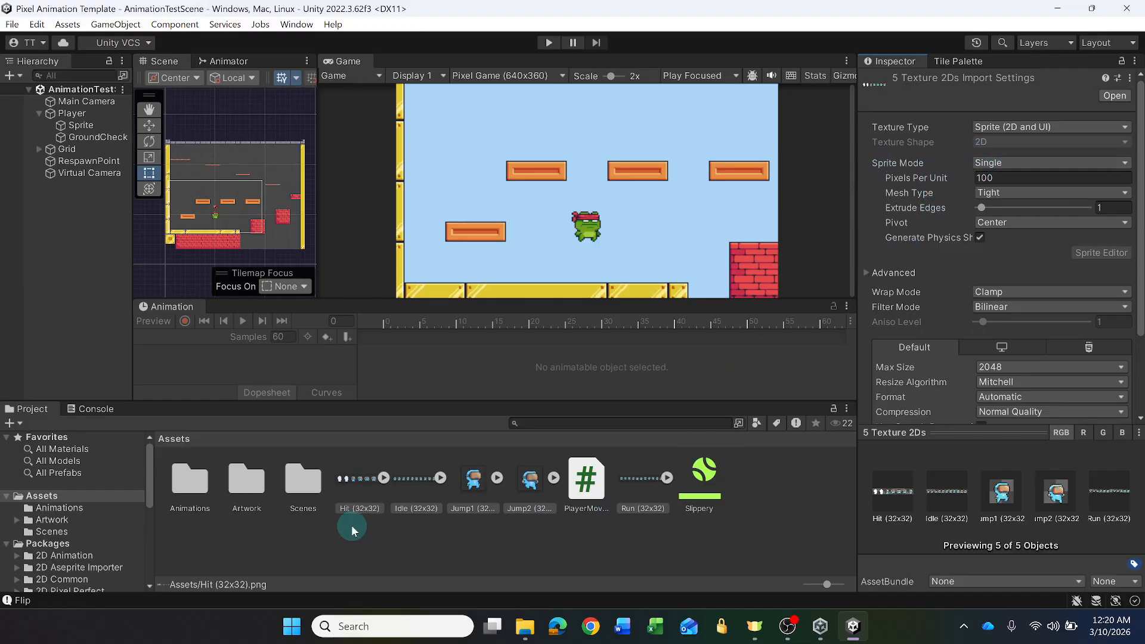
{"action": "left_click", "coordinate": [1011, 163]}
{"action": "left_click", "coordinate": [1016, 196]}
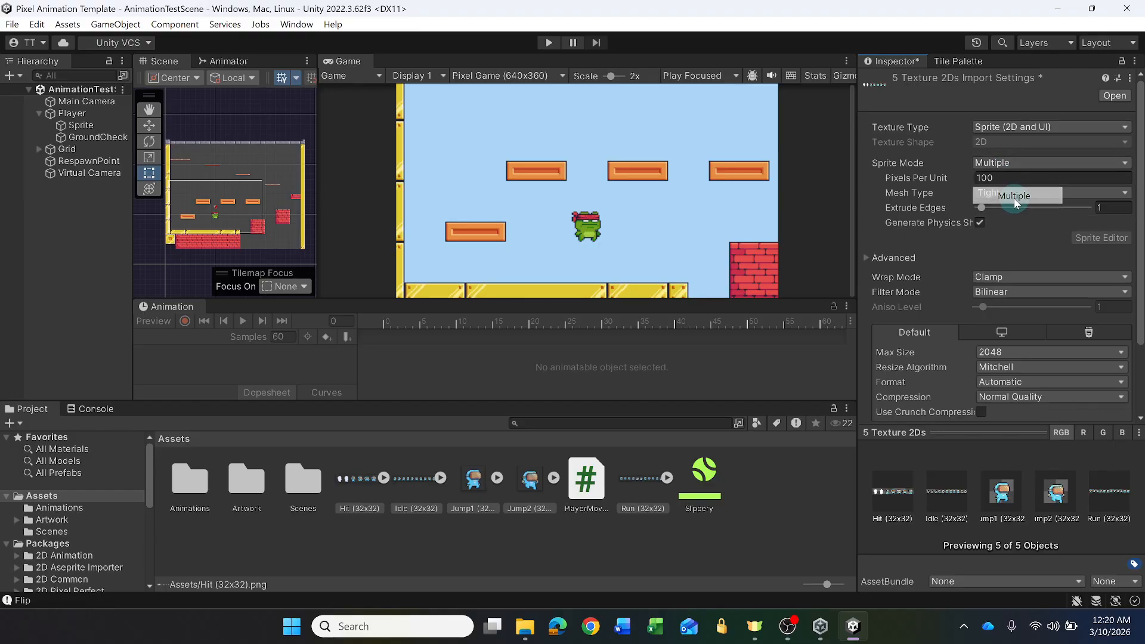
- Set Pixels Per Unit to 16 and Filter Mode to Point (no filter) for the five selected textures
{"action": "left_click", "coordinate": [994, 178]}
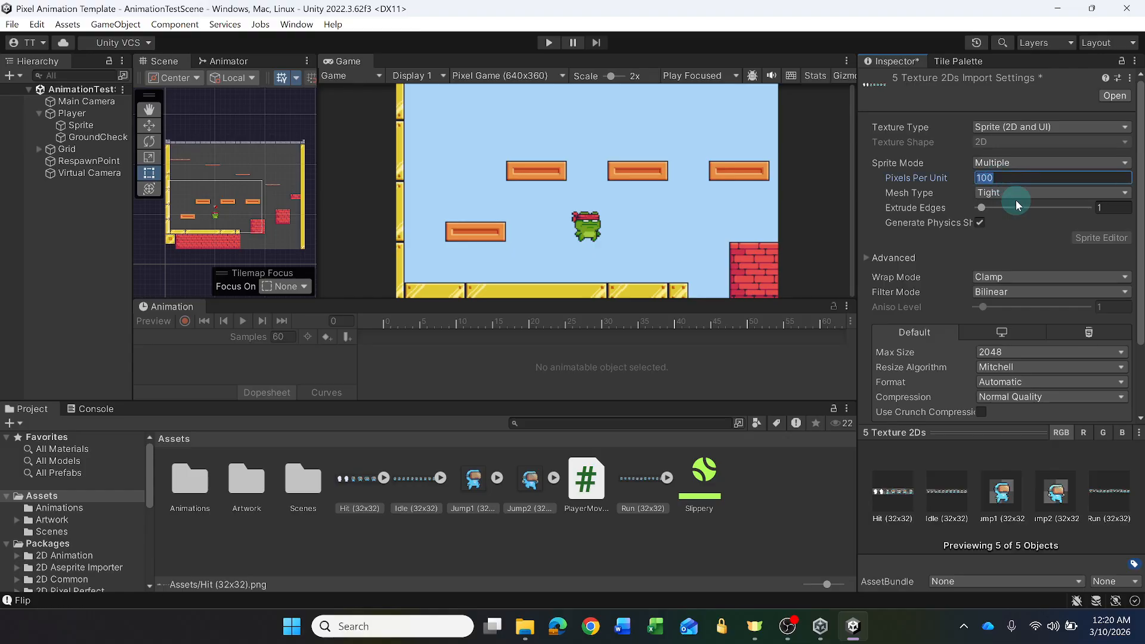
{"action": "left_click", "coordinate": [605, 290]}
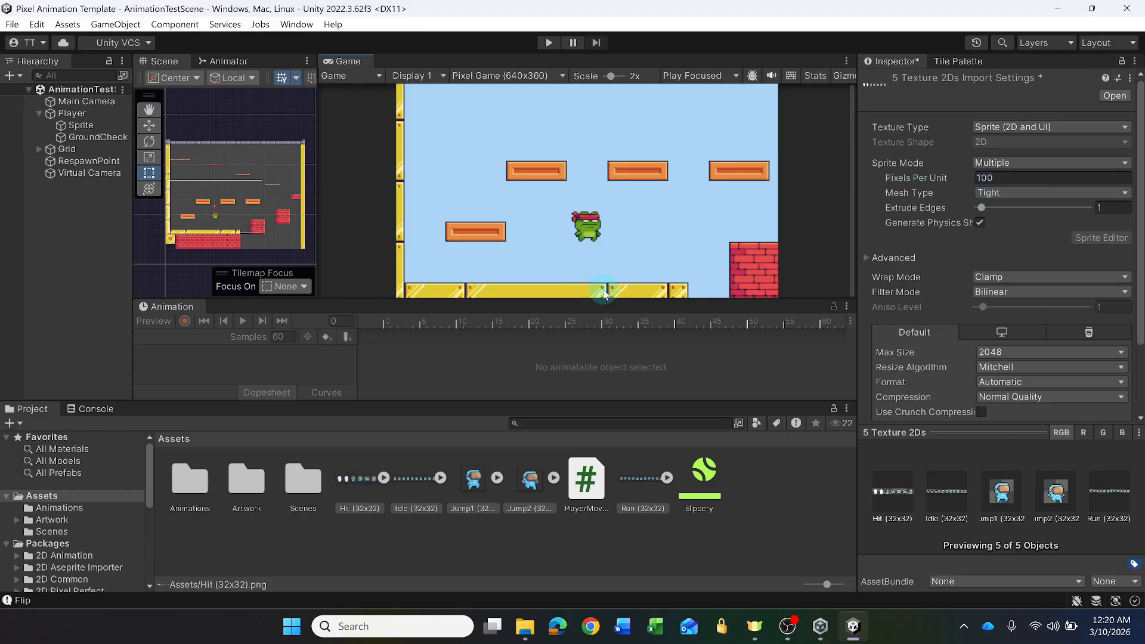
{"action": "left_click", "coordinate": [1004, 178]}
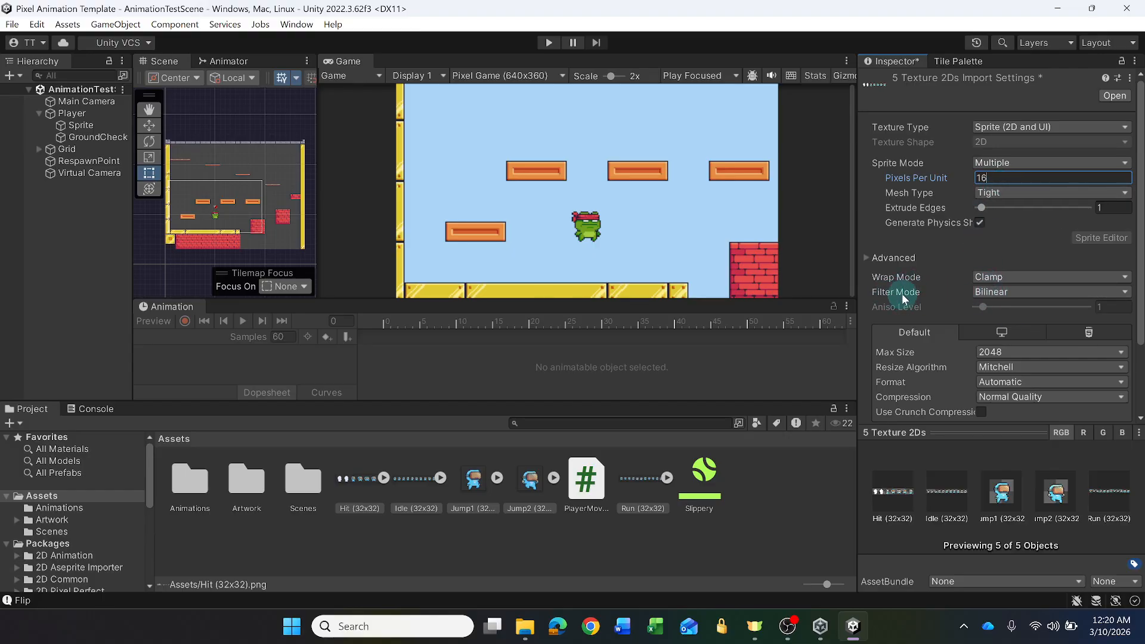
{"action": "left_click", "coordinate": [1010, 290]}
{"action": "left_click", "coordinate": [1007, 303]}
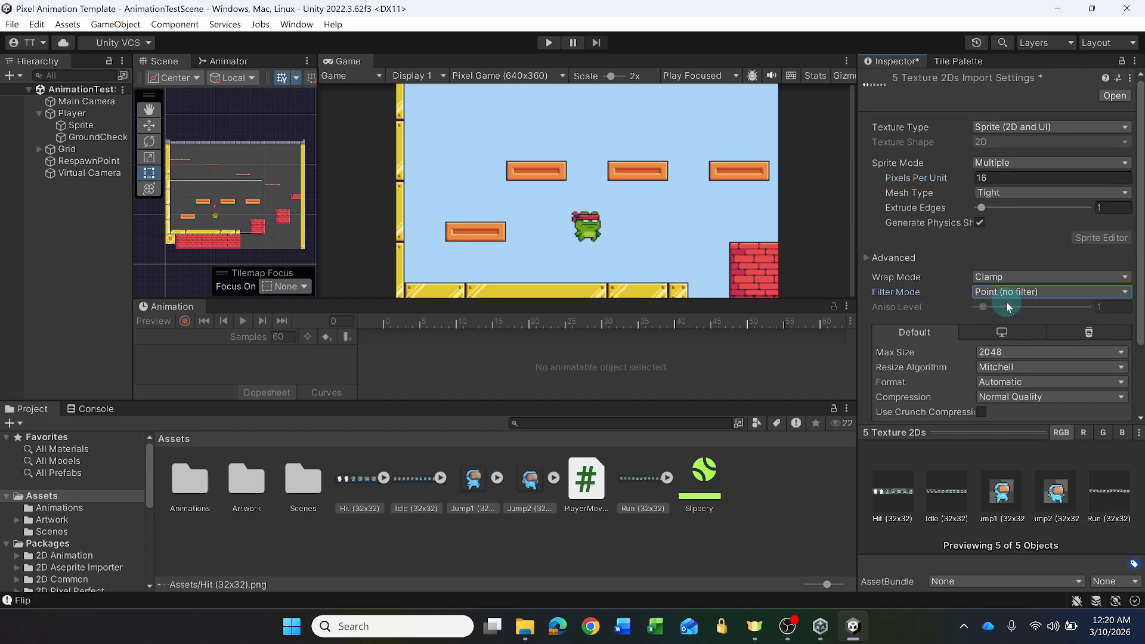
- Set Compression to None for the five selected textures and apply the import settings
{"action": "left_click", "coordinate": [1032, 398]}
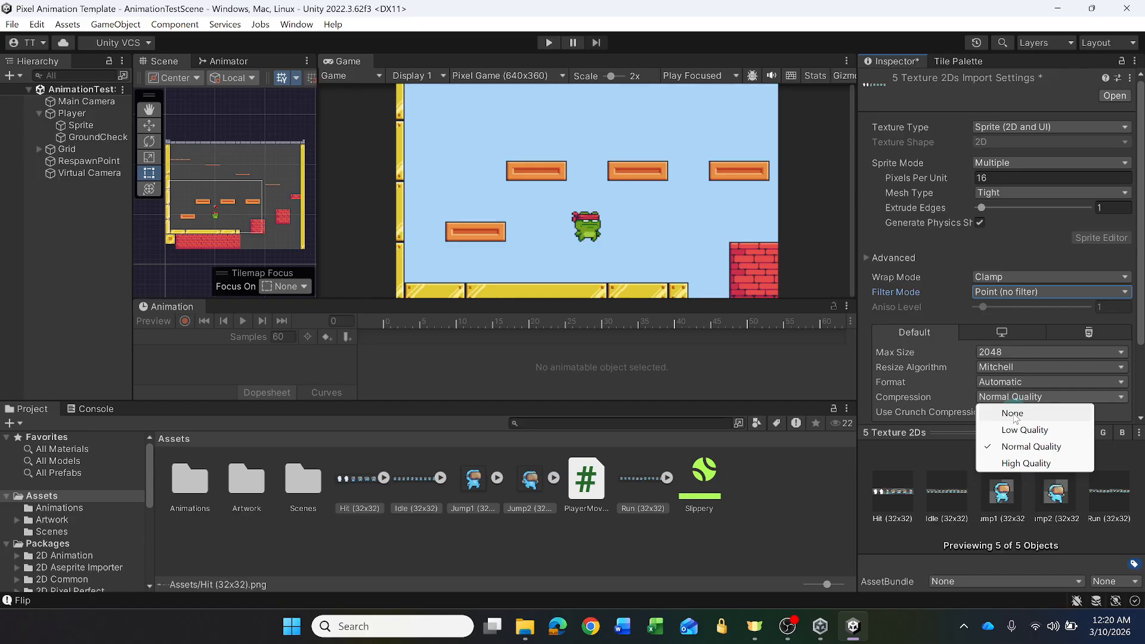
{"action": "left_click", "coordinate": [1012, 414]}
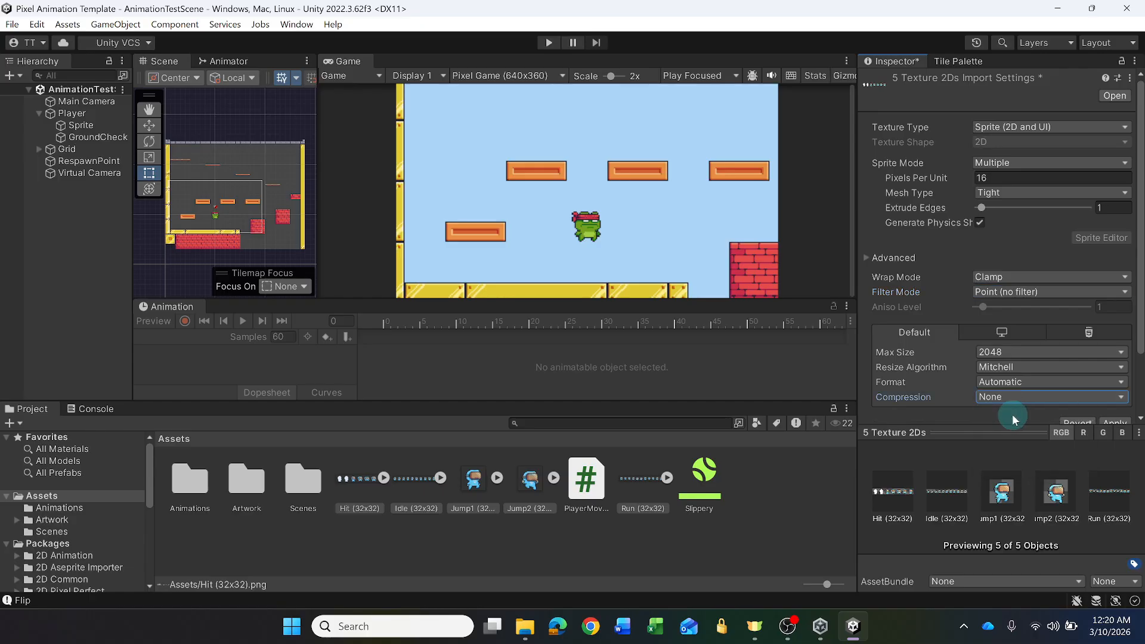
{"action": "scroll", "coordinate": [1078, 386], "scroll_direction": "down", "scroll_amount": 3}
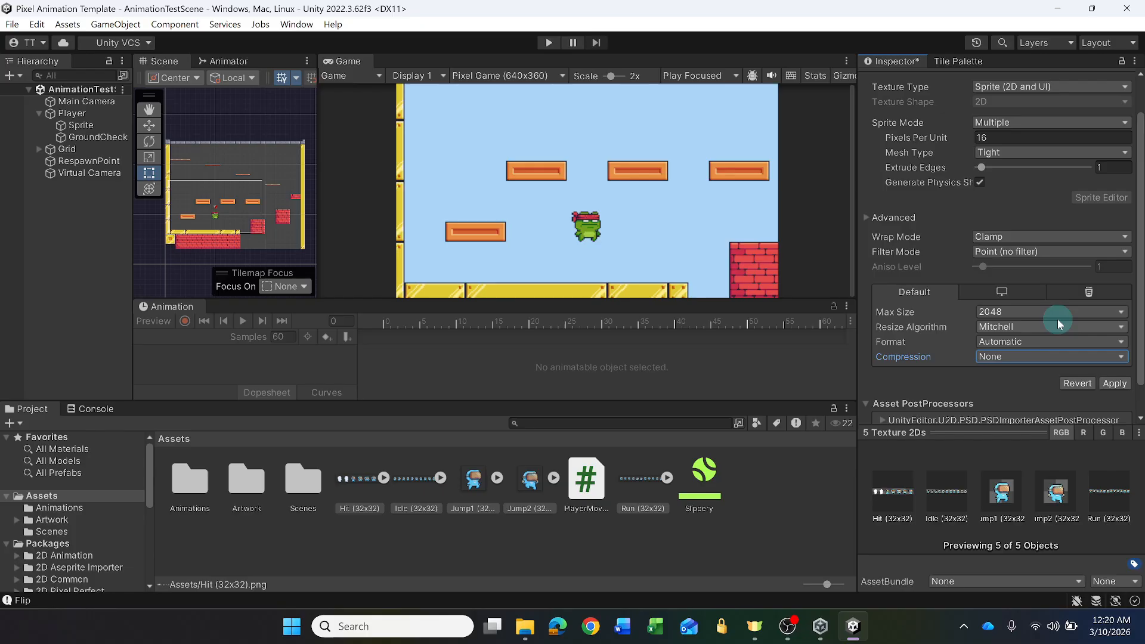
{"action": "left_click", "coordinate": [1115, 351]}
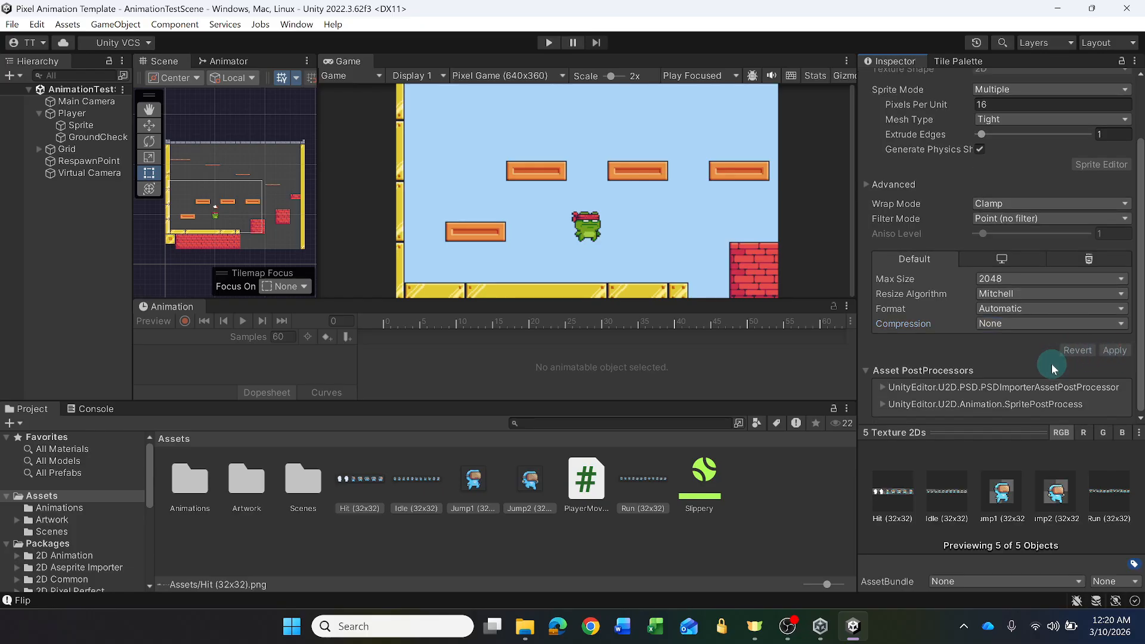
{"action": "scroll", "coordinate": [971, 371], "scroll_direction": "up", "scroll_amount": 3}
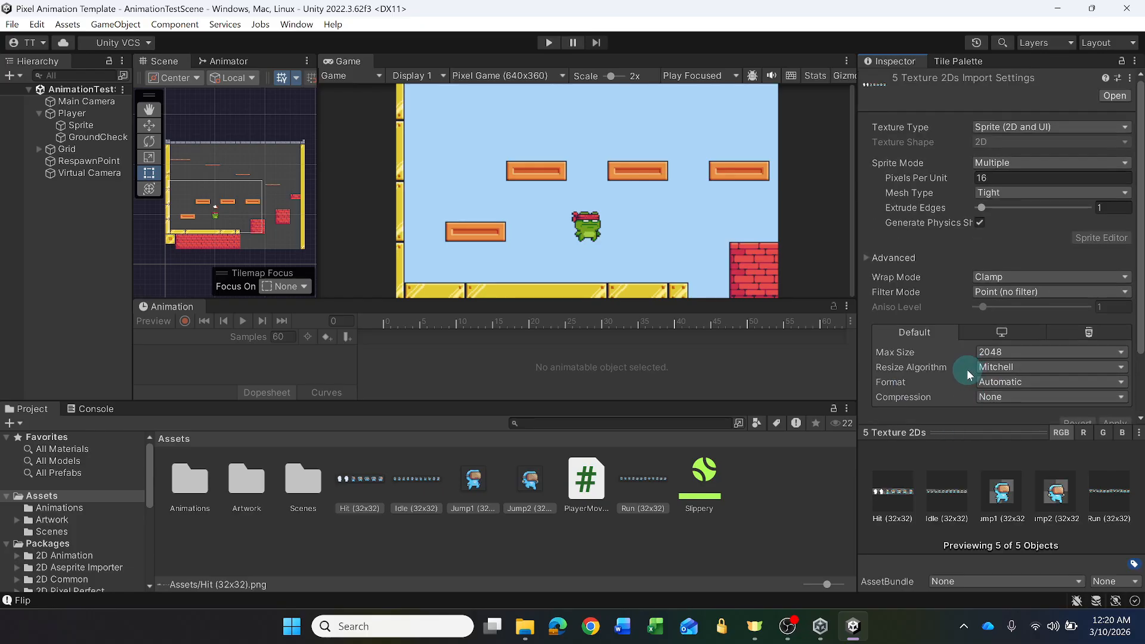
- Preview the imported Hit, Idle, Jump1, Jump2 and Run images one by one
{"action": "left_click", "coordinate": [364, 470]}
{"action": "left_click", "coordinate": [416, 487]}
{"action": "left_click", "coordinate": [489, 483]}
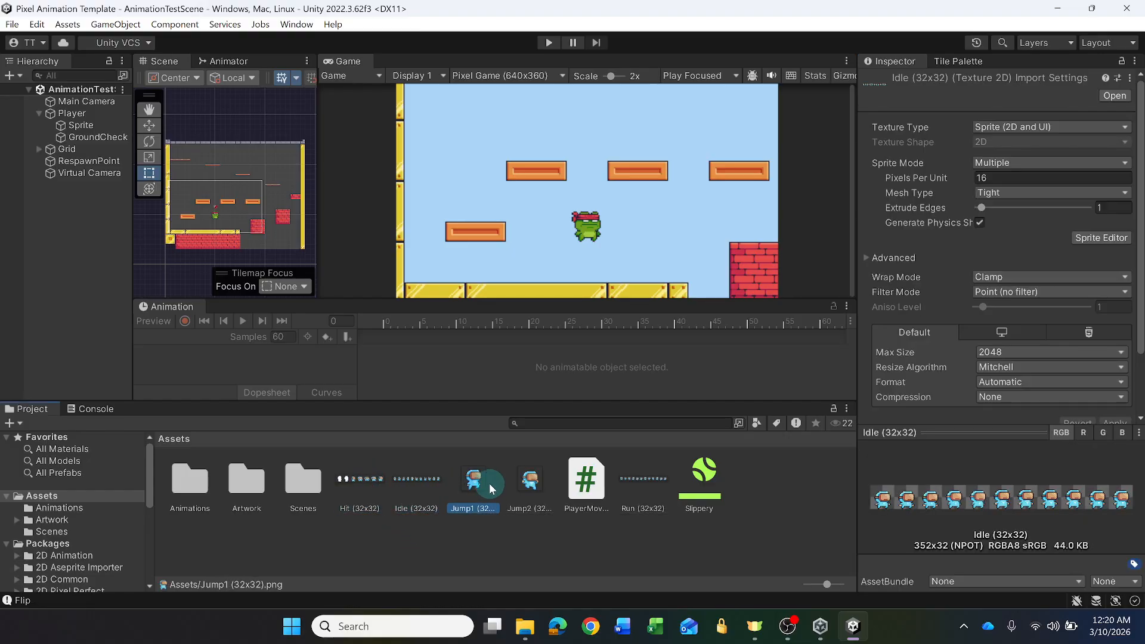
{"action": "left_click", "coordinate": [516, 480]}
{"action": "left_click", "coordinate": [631, 489]}
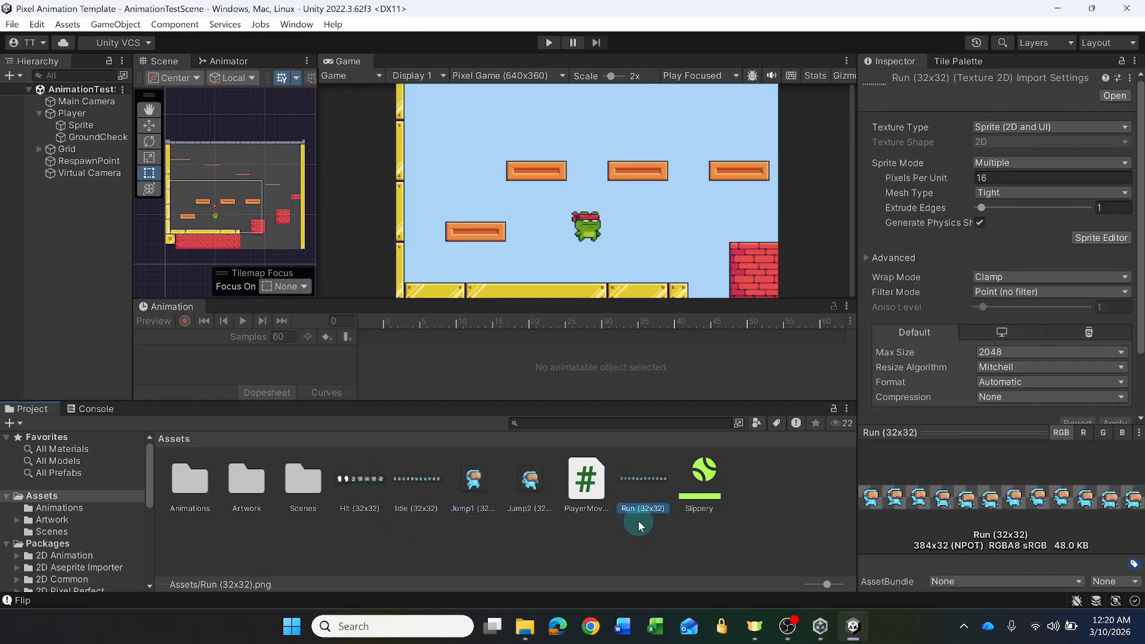
- Open the Hit (32x32) sheet in a widened Sprite Editor and set the slice type to Grid By Cell Size
{"action": "left_click", "coordinate": [357, 481]}
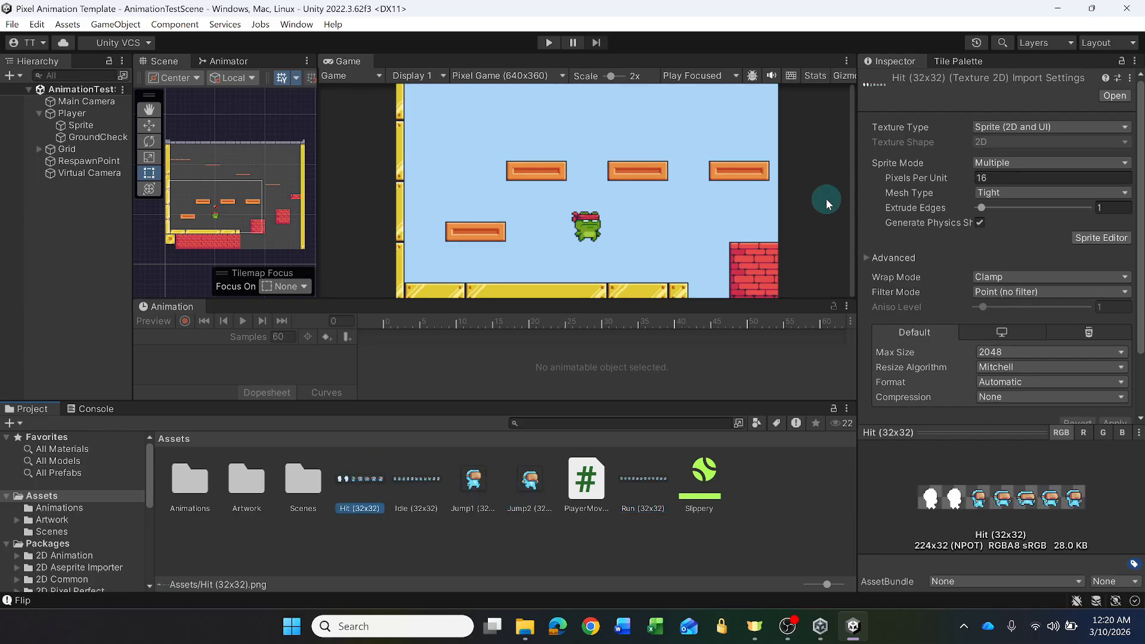
{"action": "left_click", "coordinate": [1101, 238]}
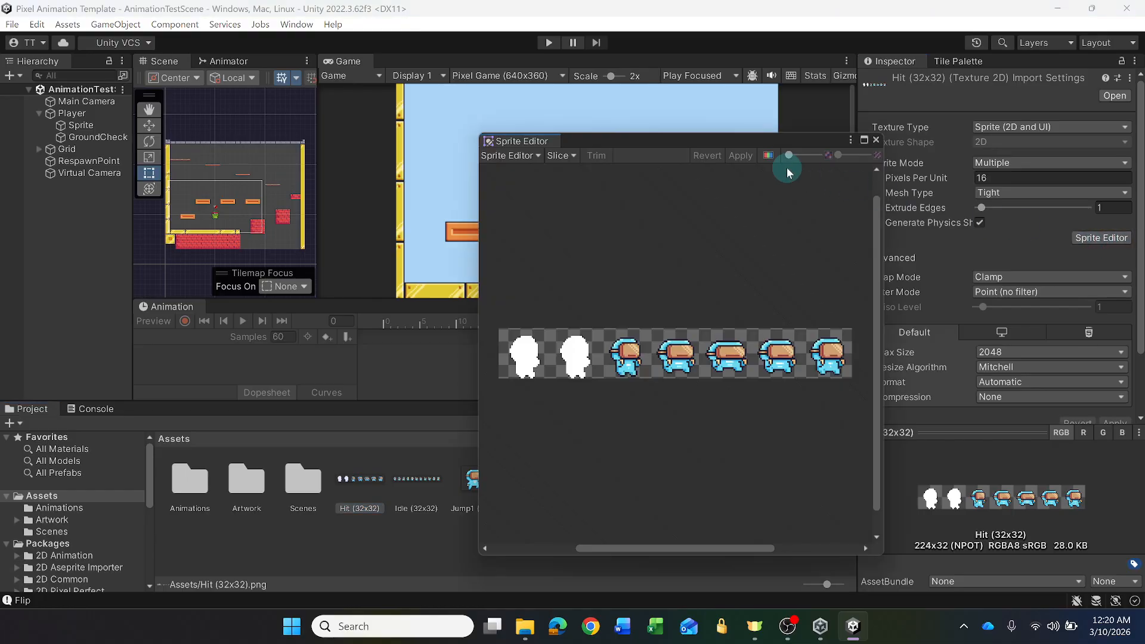
{"action": "left_click_drag", "start_coordinate": [479, 255], "coordinate": [394, 256]}
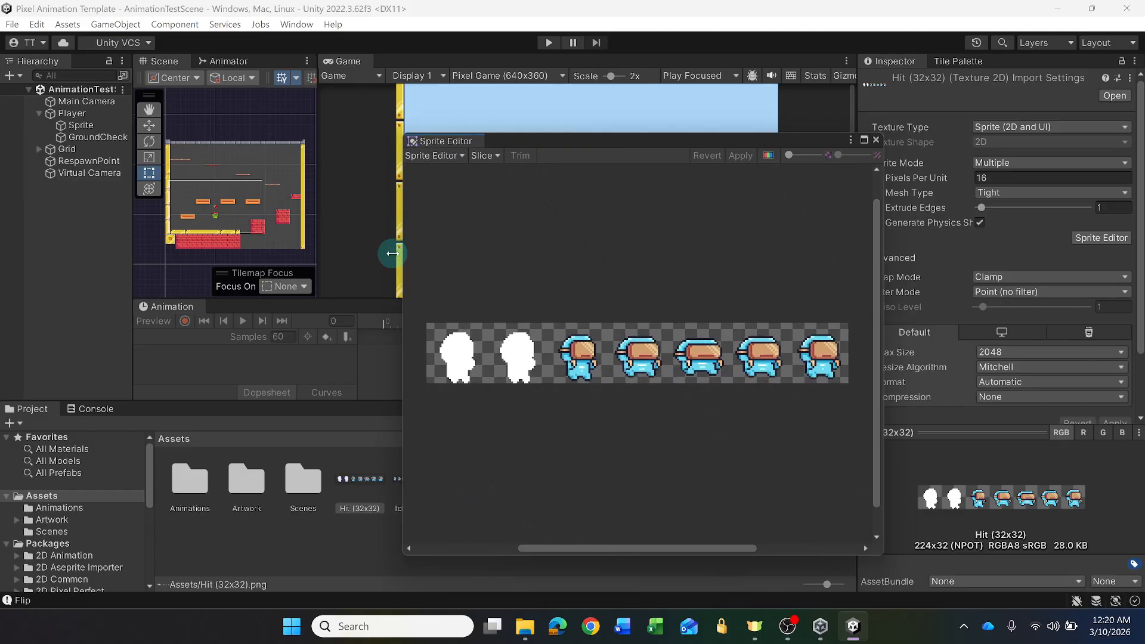
{"action": "left_click", "coordinate": [482, 157]}
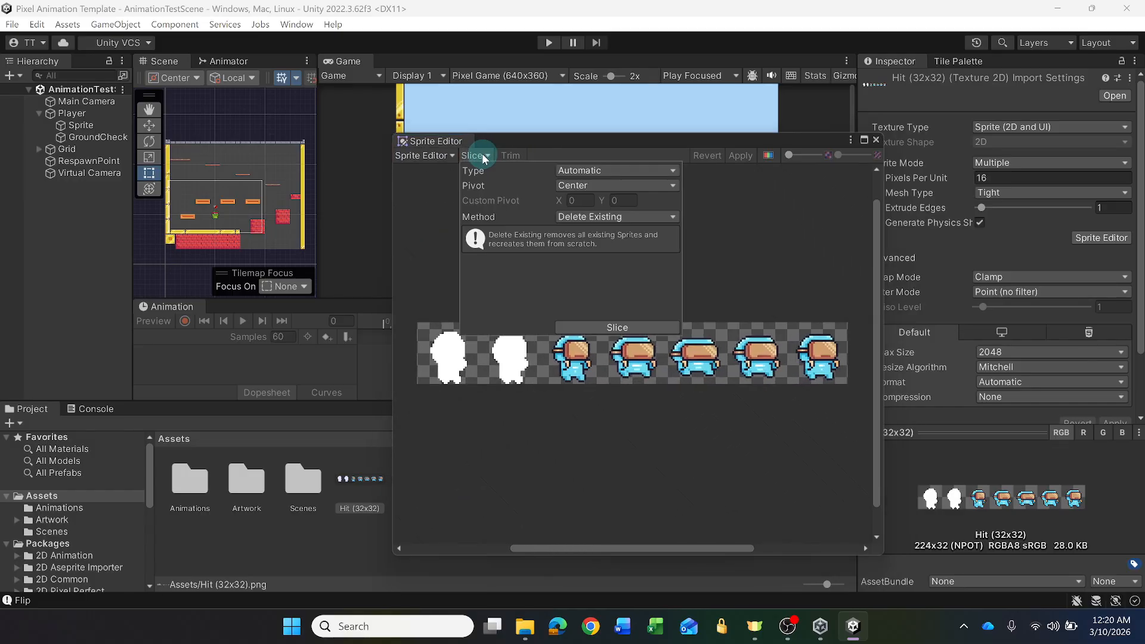
{"action": "left_click", "coordinate": [602, 170]}
{"action": "left_click", "coordinate": [616, 206]}
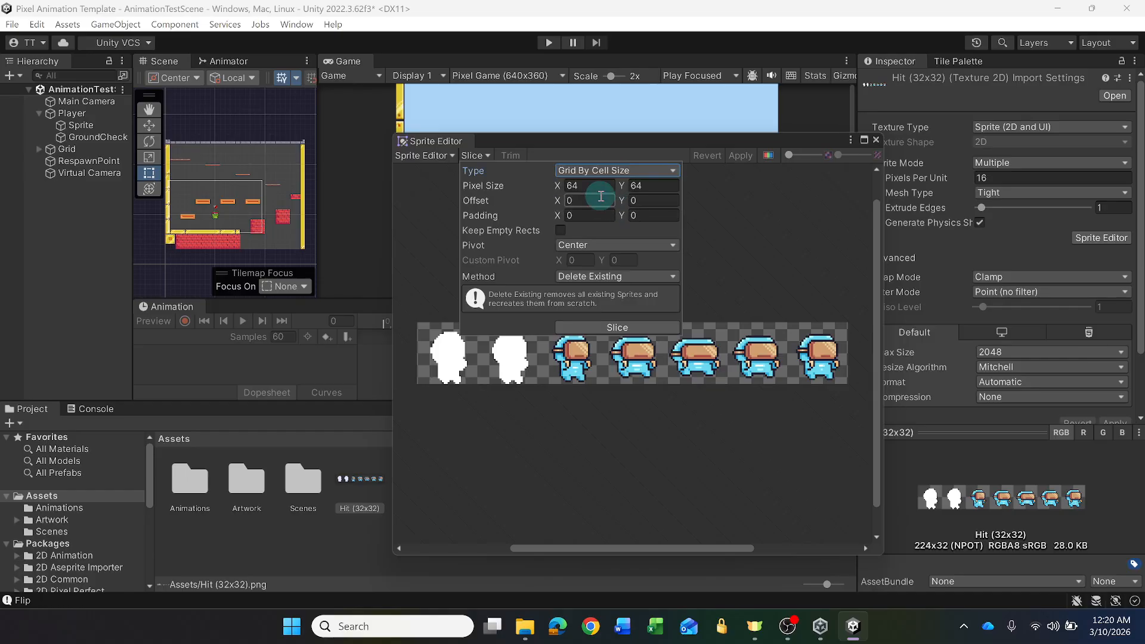
- Slice the Hit (32x32) sheet with a pixel size of 32 x 32, apply it and close the Sprite Editor
{"action": "left_click", "coordinate": [554, 189]}
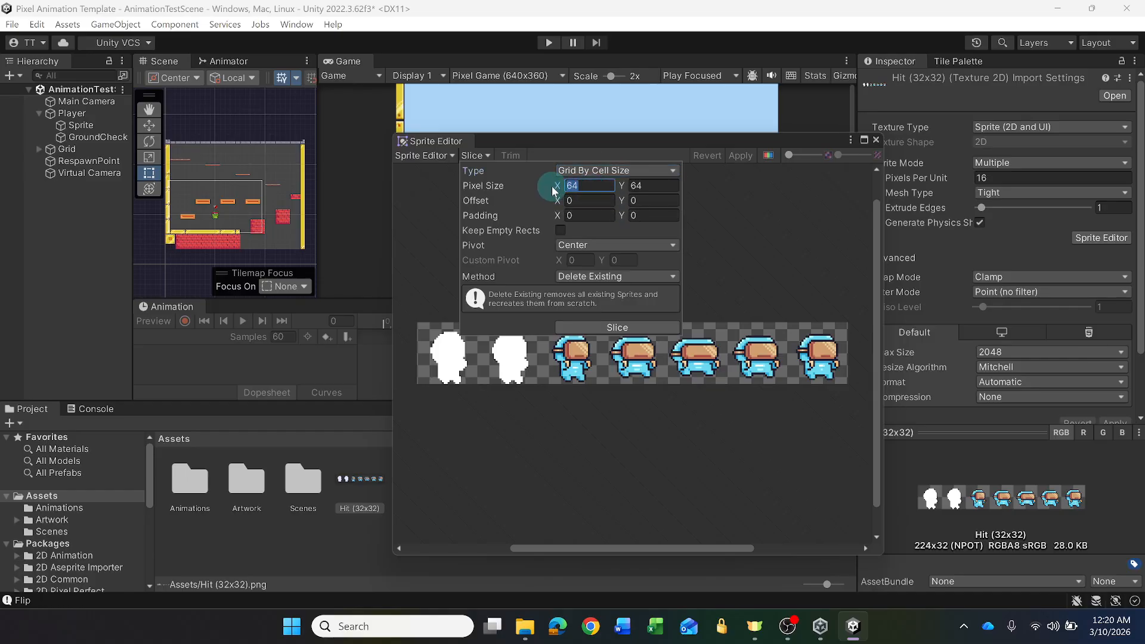
{"action": "type", "text": "32"}
{"action": "left_click_drag", "start_coordinate": [646, 187], "coordinate": [606, 188]}
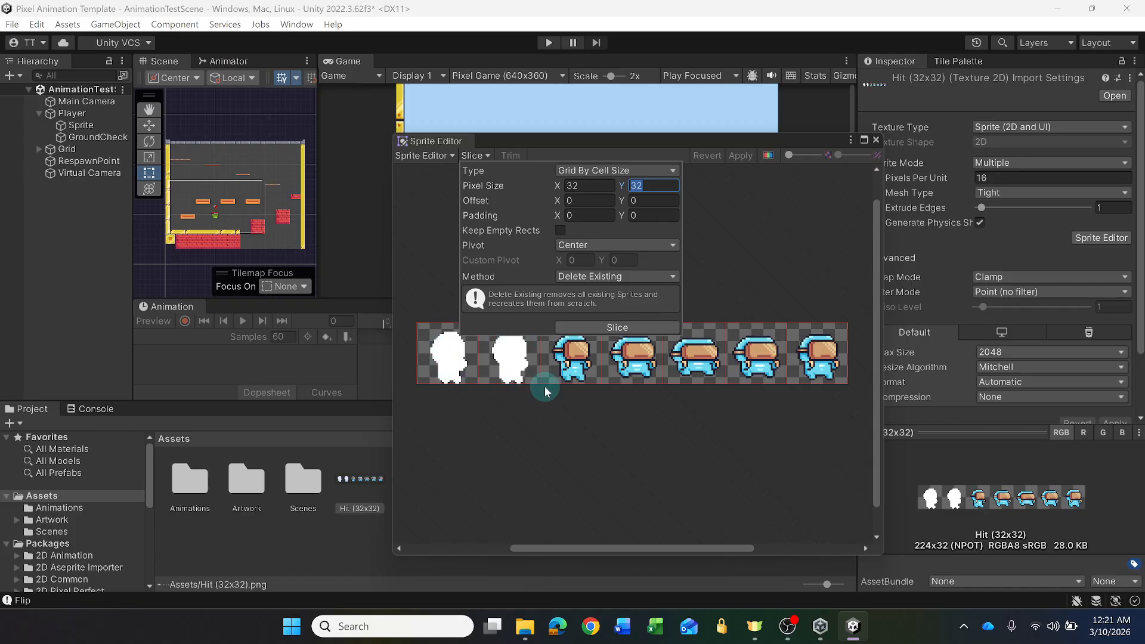
{"action": "left_click", "coordinate": [614, 327]}
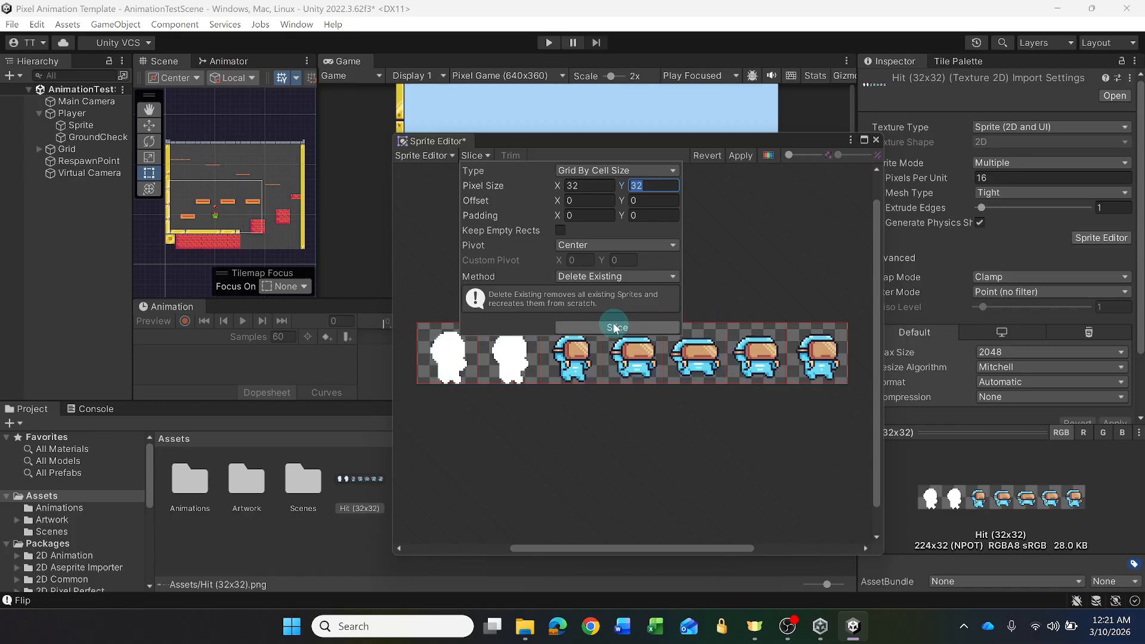
{"action": "left_click", "coordinate": [742, 157]}
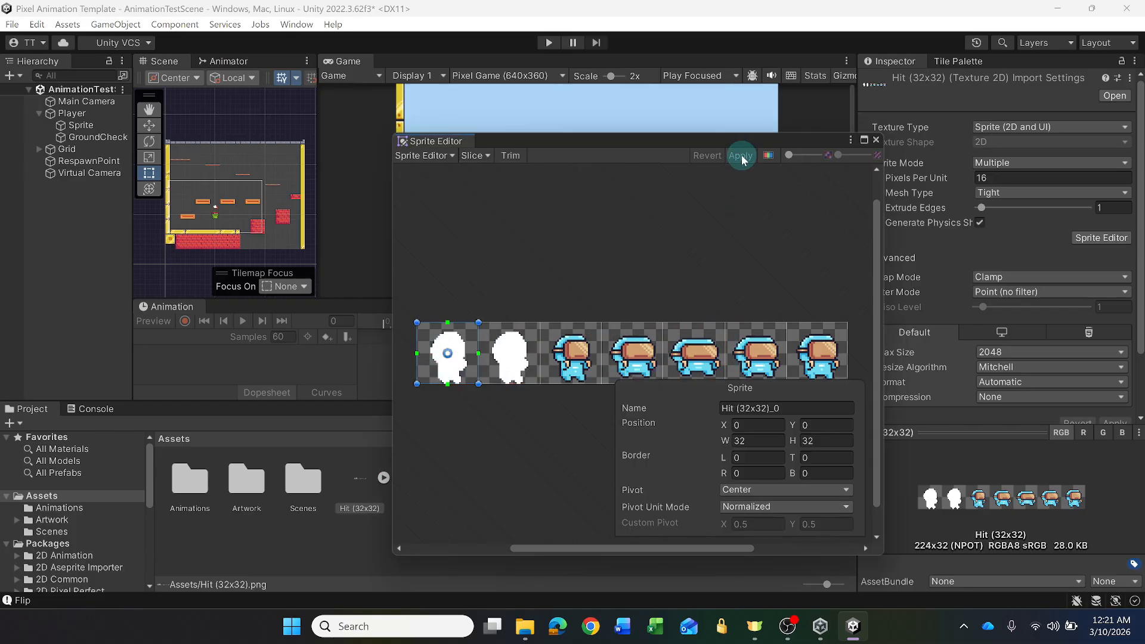
{"action": "left_click", "coordinate": [874, 140]}
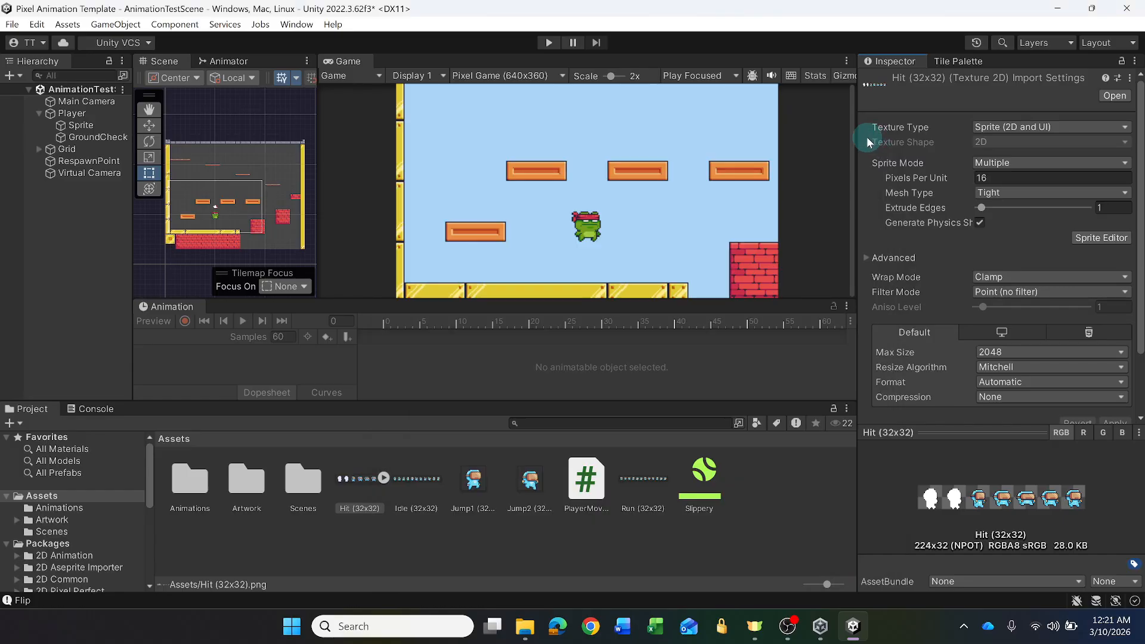
- Inspect the sprites sliced from the Hit (32x32) sheet, collapse them, and look through the Jump1, Jump2 and Run images
{"action": "left_click", "coordinate": [384, 479]}
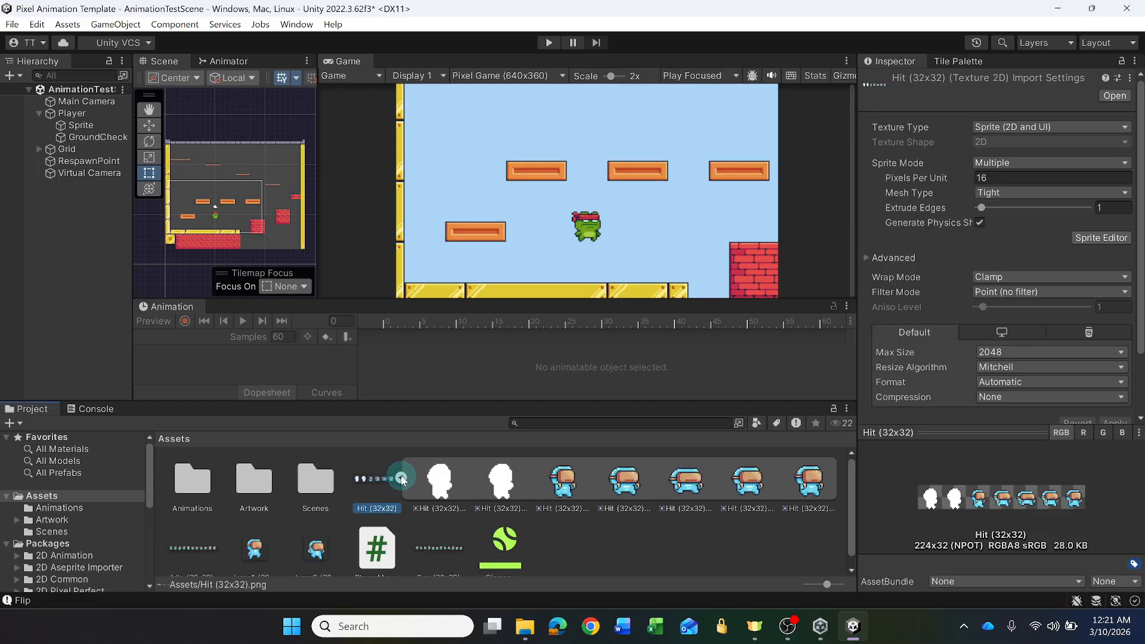
{"action": "left_click", "coordinate": [401, 479]}
{"action": "left_click", "coordinate": [474, 480]}
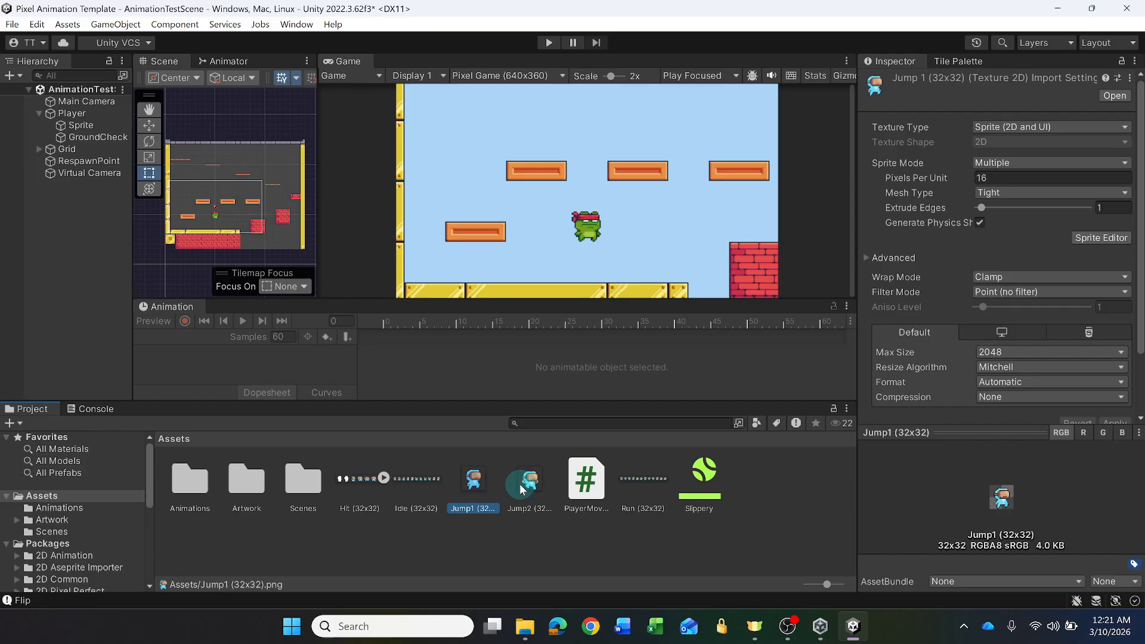
{"action": "left_click", "coordinate": [521, 484]}
{"action": "left_click", "coordinate": [654, 475]}
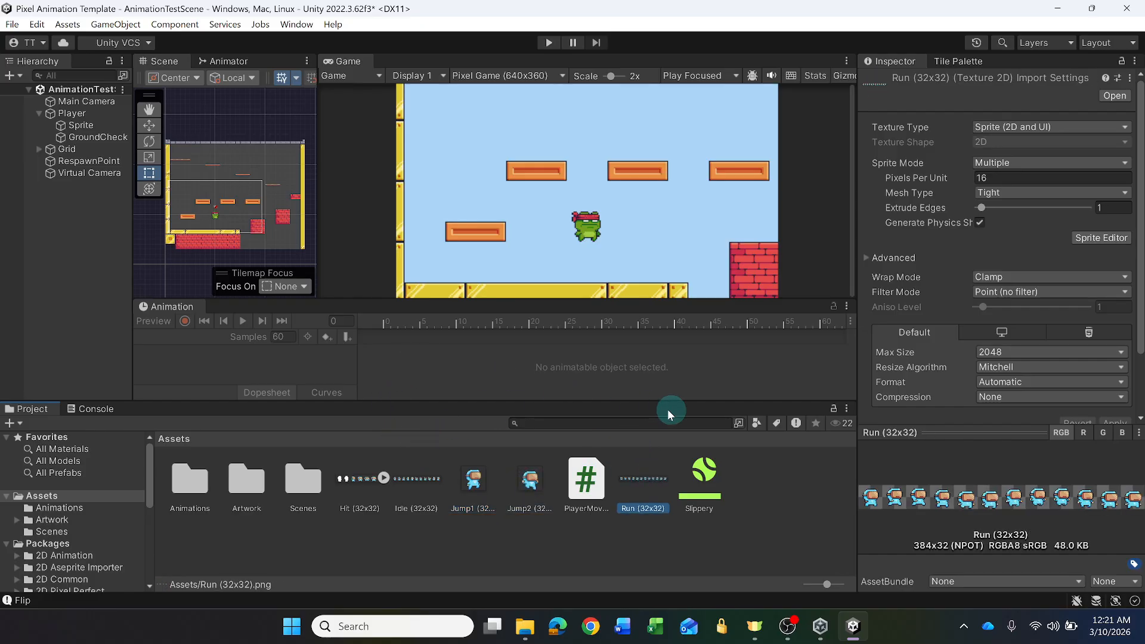
- Slice the Idle (32x32) sheet into 32 x 32 cells in the Sprite Editor, apply it and close the editor
{"action": "left_click", "coordinate": [422, 480]}
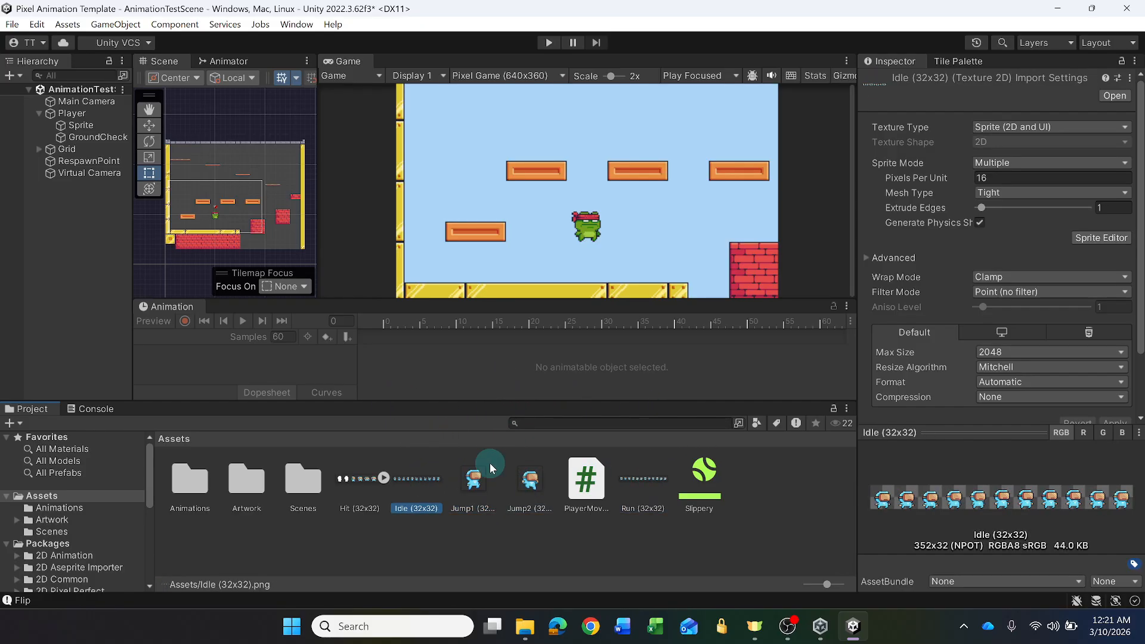
{"action": "left_click", "coordinate": [1102, 238]}
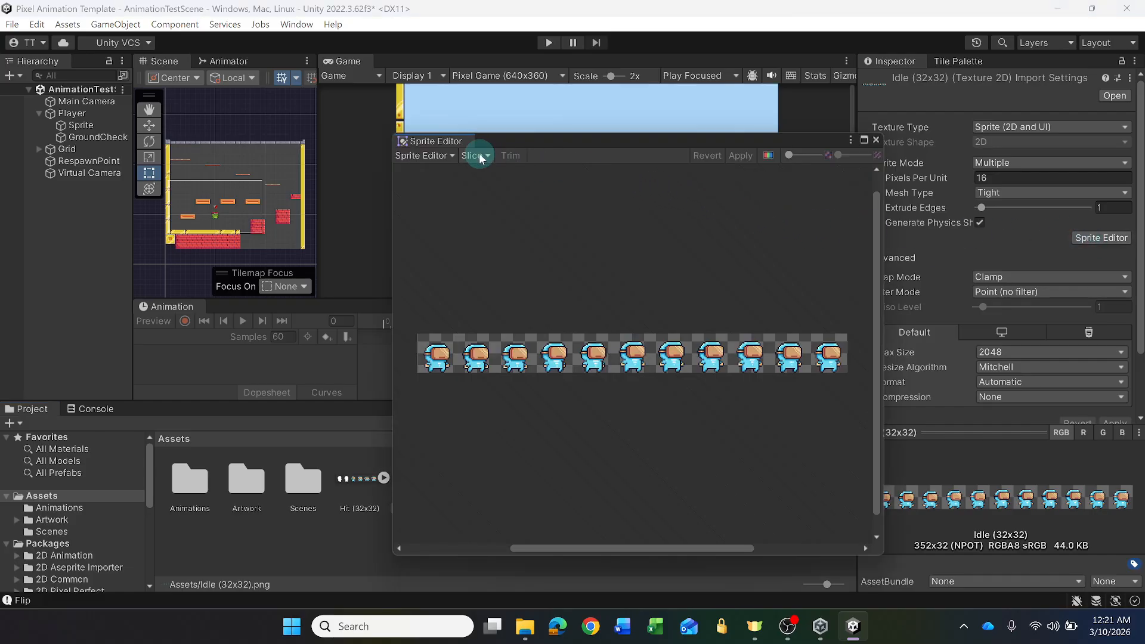
{"action": "left_click", "coordinate": [481, 158]}
{"action": "left_click", "coordinate": [615, 329]}
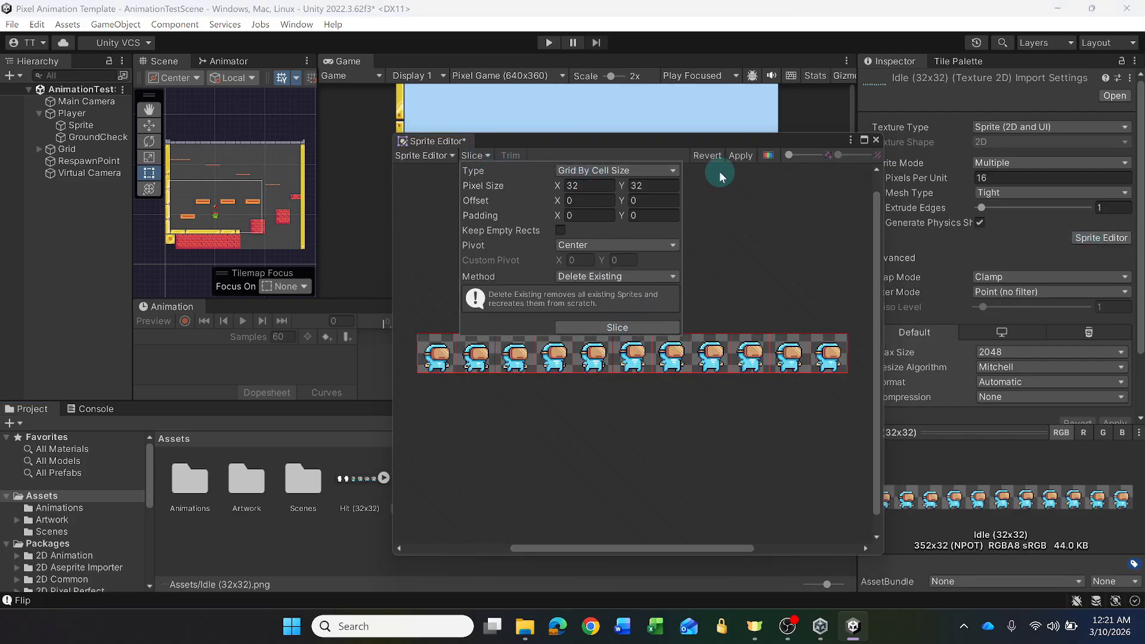
{"action": "left_click", "coordinate": [741, 156]}
{"action": "left_click", "coordinate": [876, 141]}
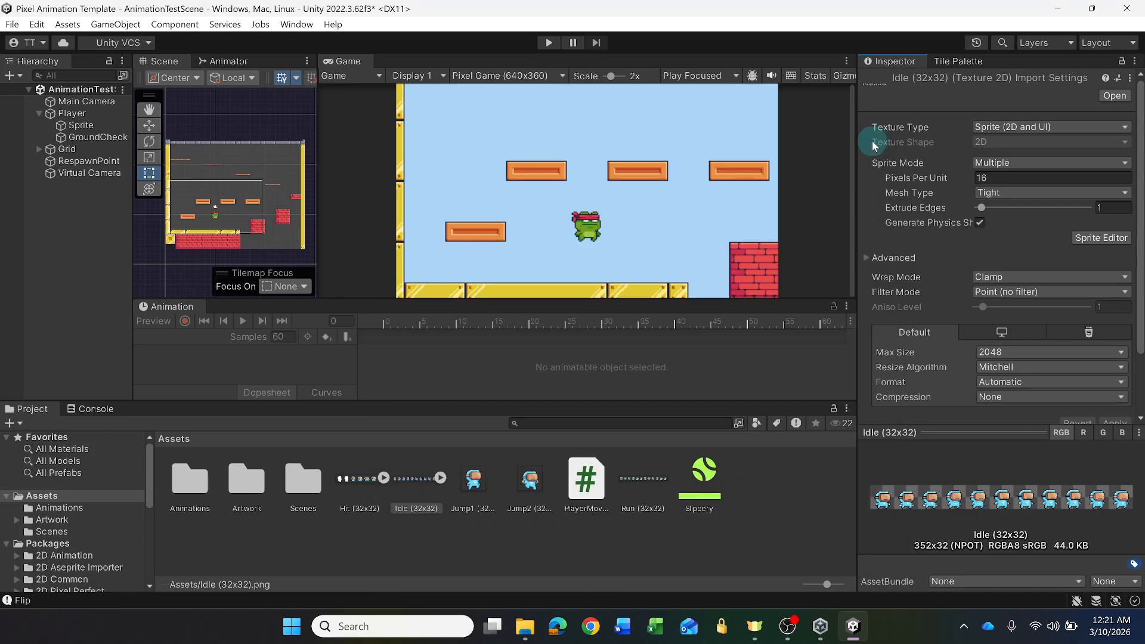
- Slice the Jump1 (32x32) image by a 32 x 32 cell grid in the Sprite Editor, apply it and close the editor
{"action": "left_click", "coordinate": [487, 485]}
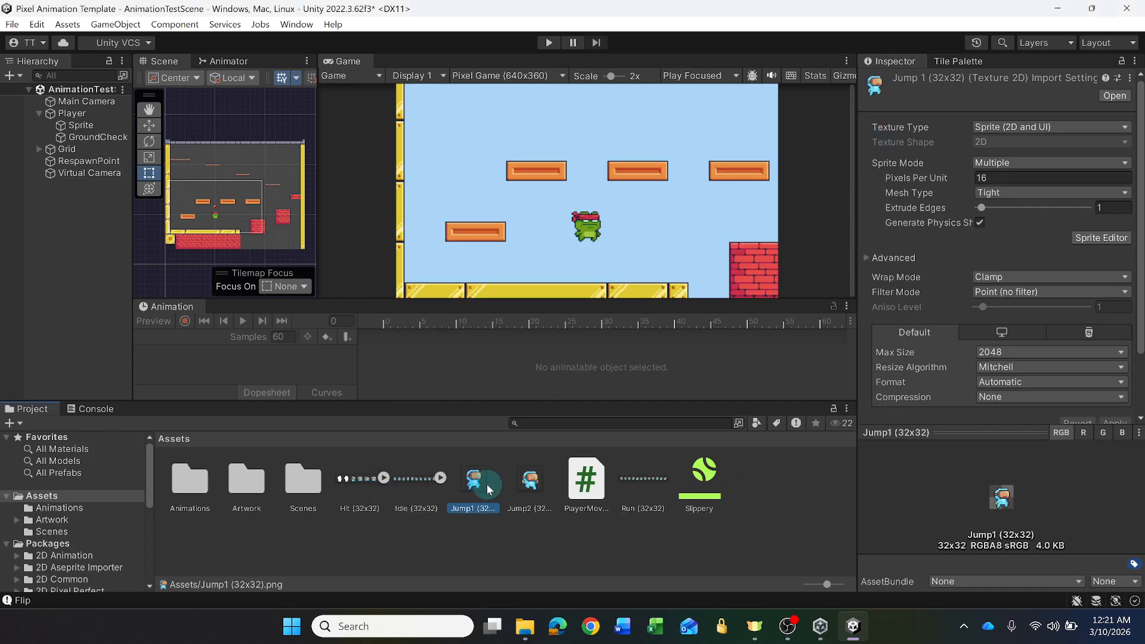
{"action": "left_click", "coordinate": [1101, 237]}
{"action": "left_click", "coordinate": [481, 156]}
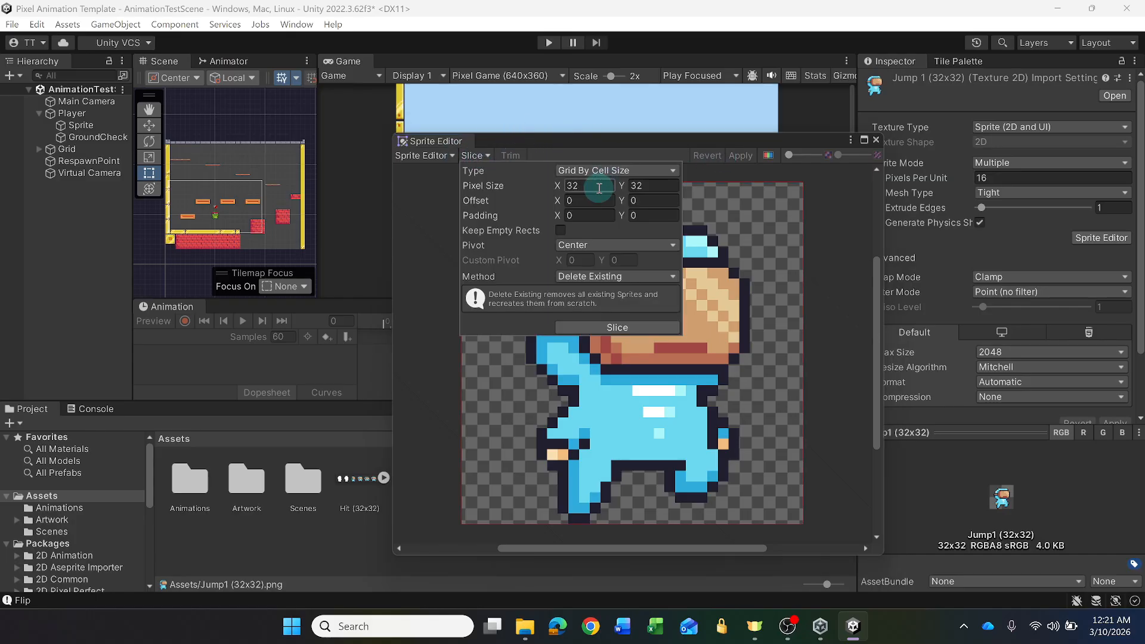
{"action": "left_click", "coordinate": [618, 327]}
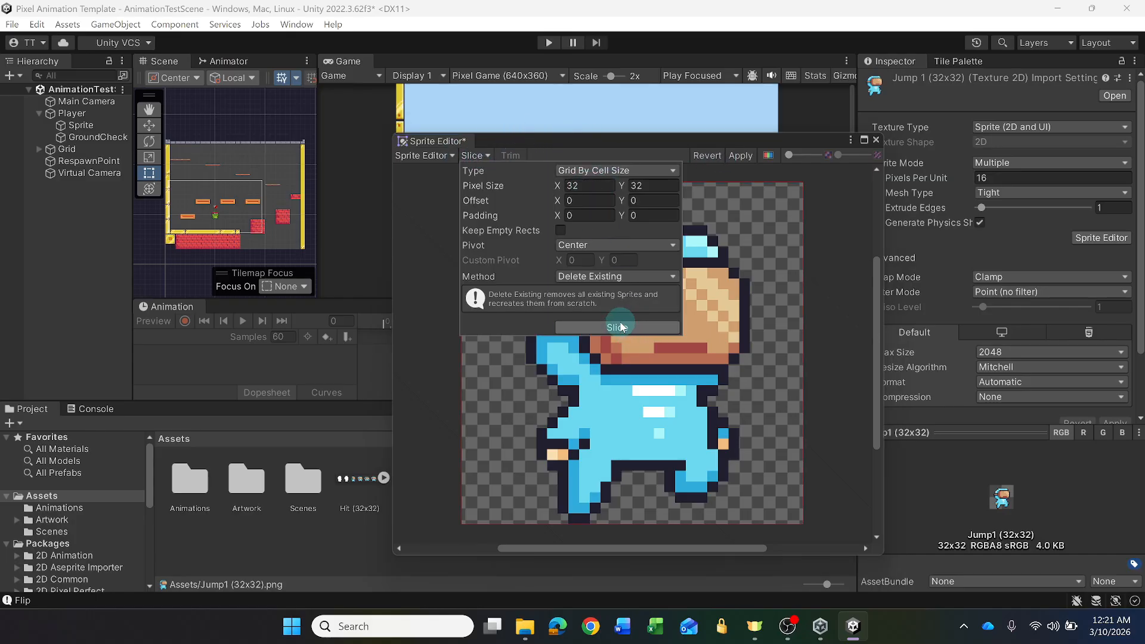
{"action": "left_click", "coordinate": [740, 155]}
{"action": "left_click", "coordinate": [876, 141]}
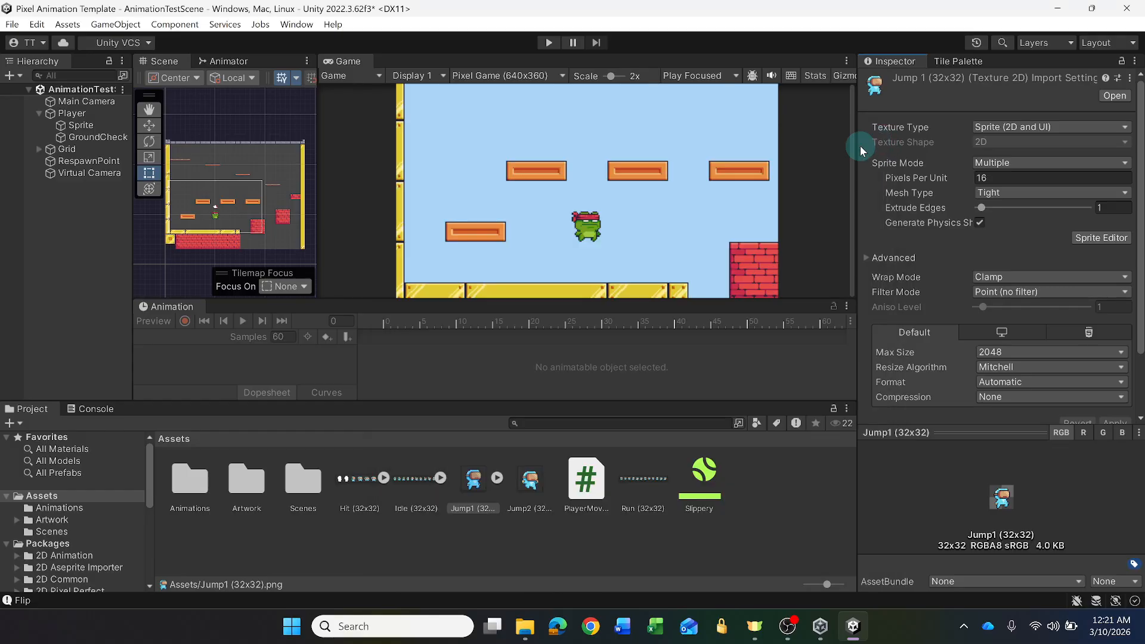
- Slice the Jump2 (32x32) image by a 32 x 32 cell grid in the Sprite Editor, apply it and close the editor
{"action": "left_click", "coordinate": [529, 478]}
{"action": "left_click", "coordinate": [965, 213]}
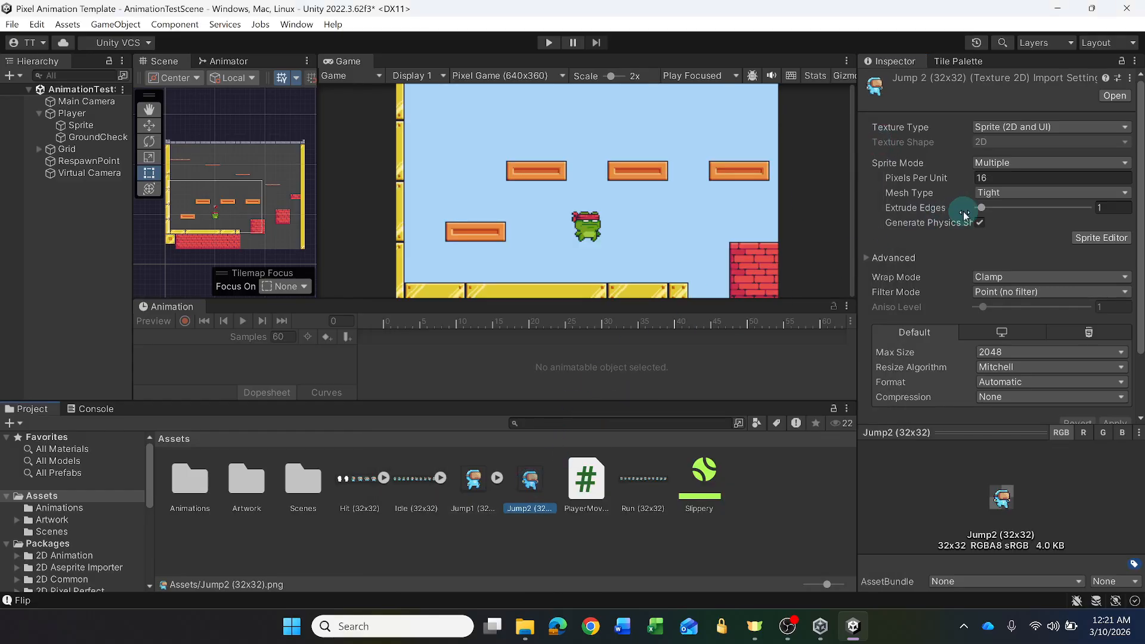
{"action": "left_click", "coordinate": [1101, 238]}
{"action": "left_click", "coordinate": [489, 155]}
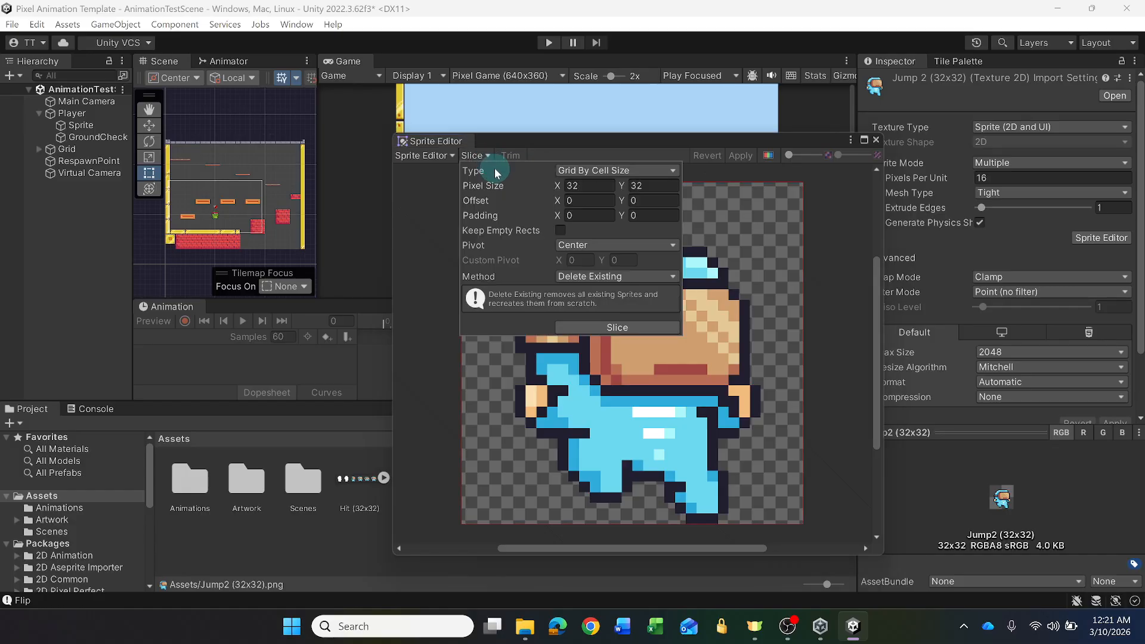
{"action": "left_click", "coordinate": [618, 327]}
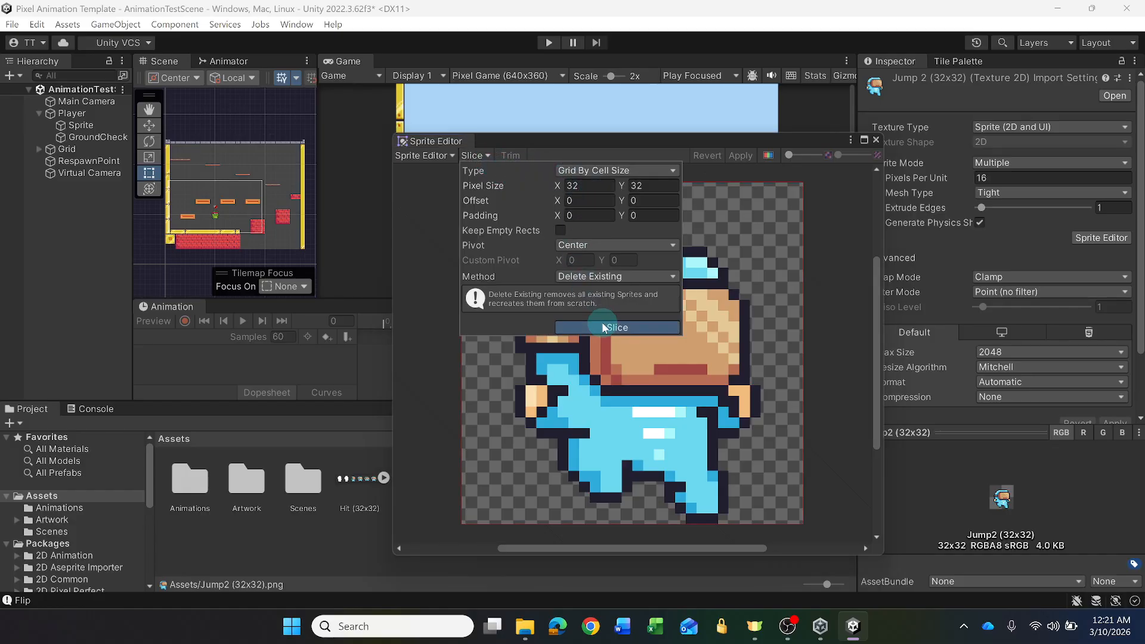
{"action": "left_click", "coordinate": [741, 155]}
{"action": "left_click", "coordinate": [876, 140]}
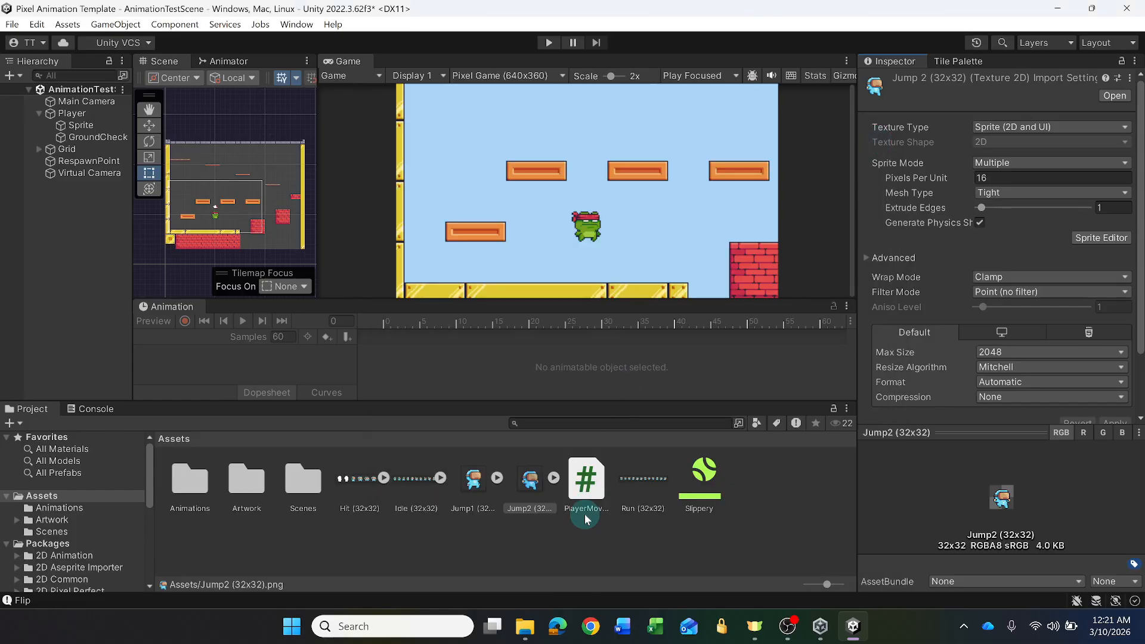
- Slice the Run (32x32) sheet into 32 x 32 cells in the Sprite Editor, apply it and close the editor
{"action": "left_click", "coordinate": [641, 479]}
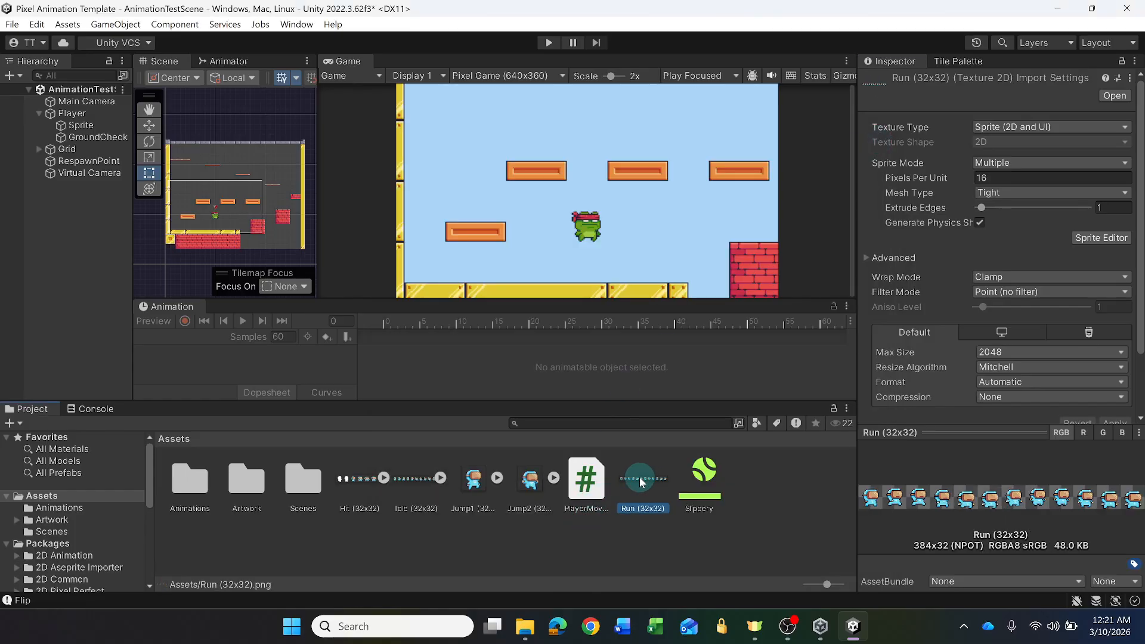
{"action": "left_click", "coordinate": [1101, 238]}
{"action": "left_click", "coordinate": [472, 156]}
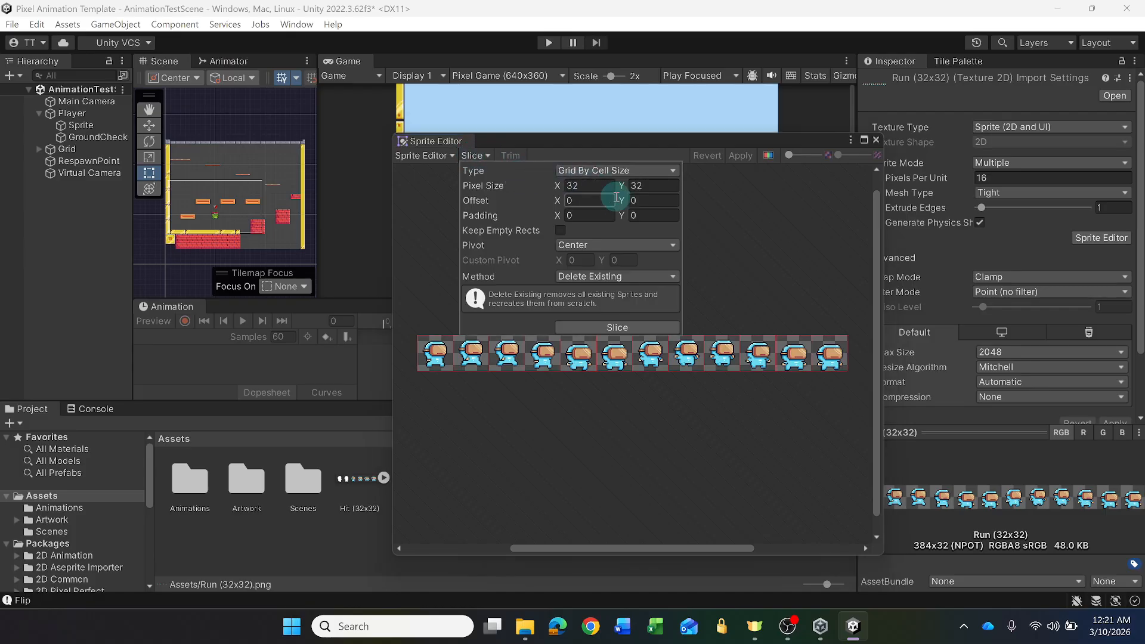
{"action": "left_click", "coordinate": [605, 327]}
{"action": "left_click", "coordinate": [741, 155]}
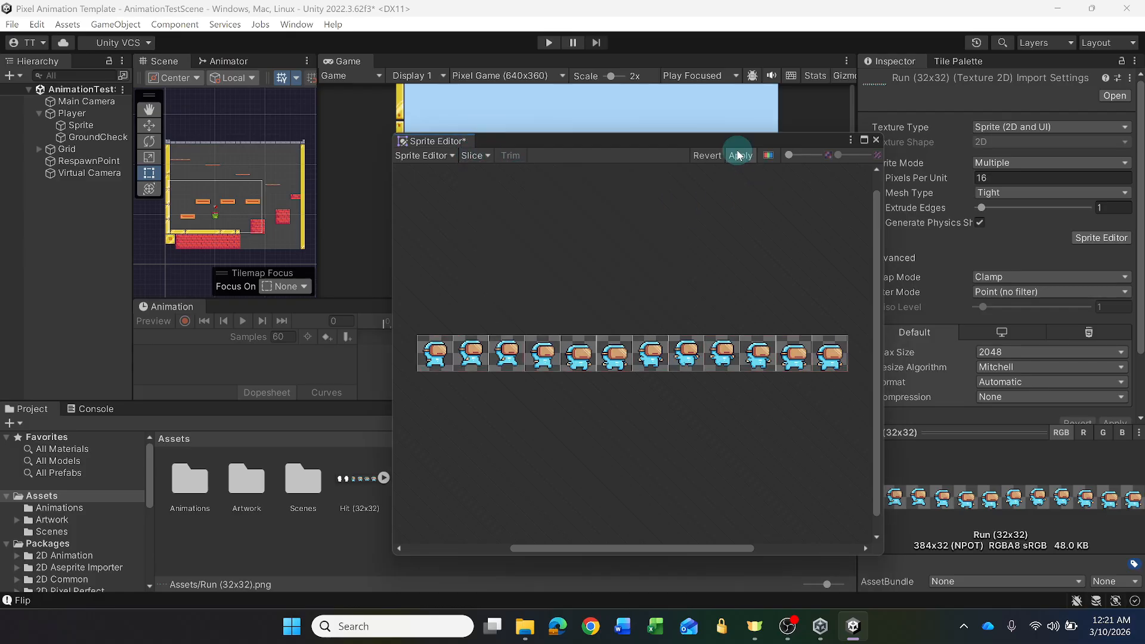
{"action": "left_click", "coordinate": [877, 140]}
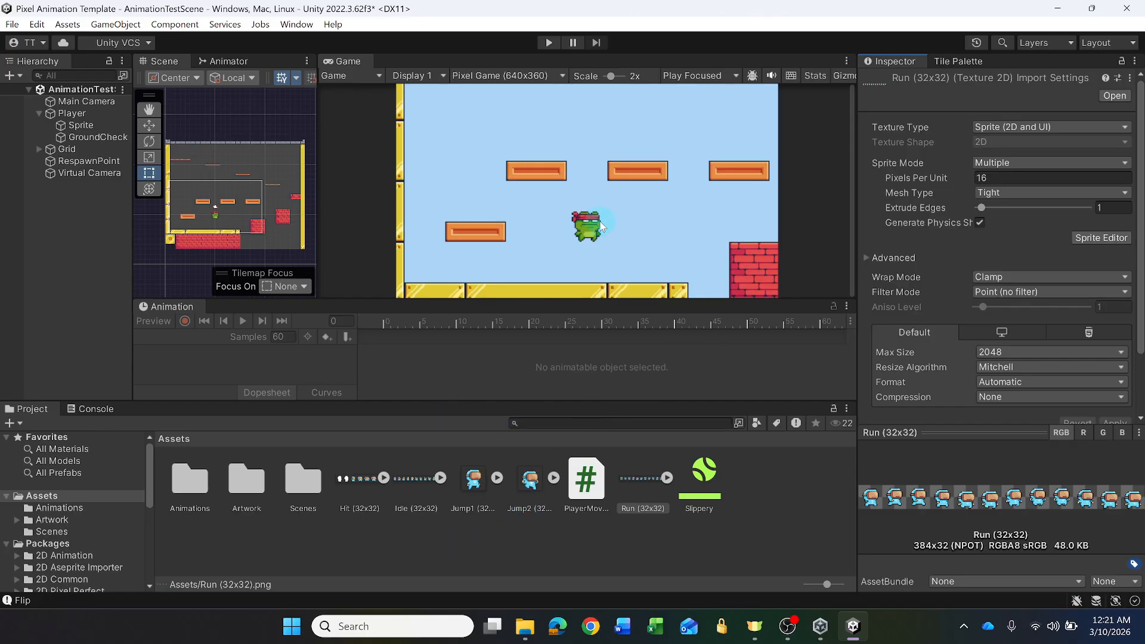
- Inspect the Player object and its children, and select its Sprite child
{"action": "left_click", "coordinate": [47, 77]}
{"action": "left_click", "coordinate": [94, 188]}
{"action": "left_click", "coordinate": [73, 113]}
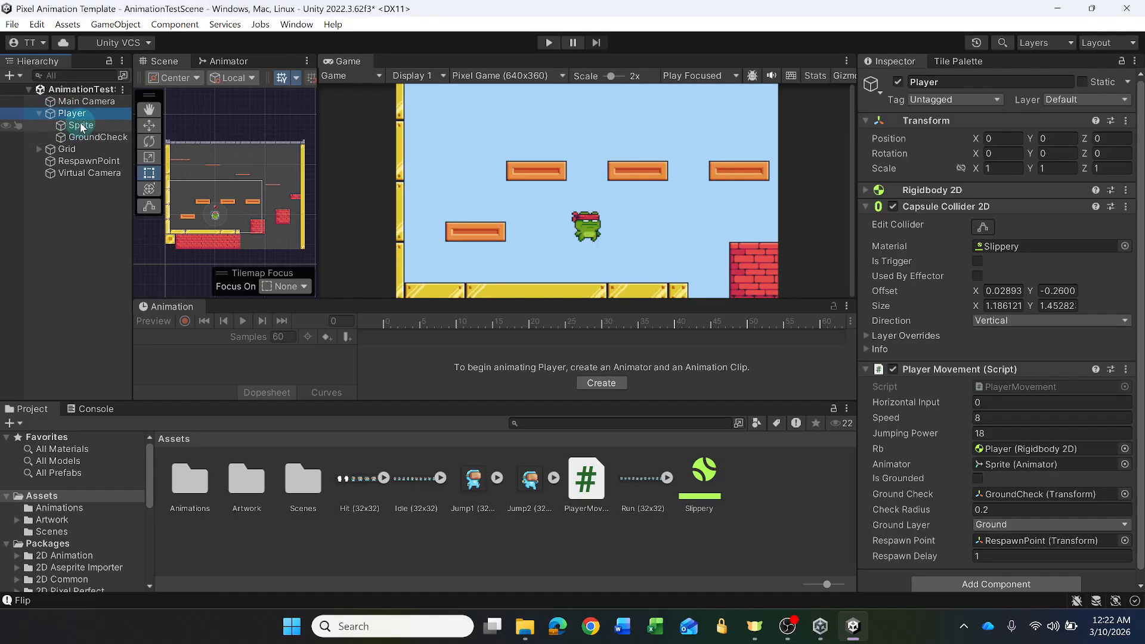
{"action": "left_click", "coordinate": [40, 113]}
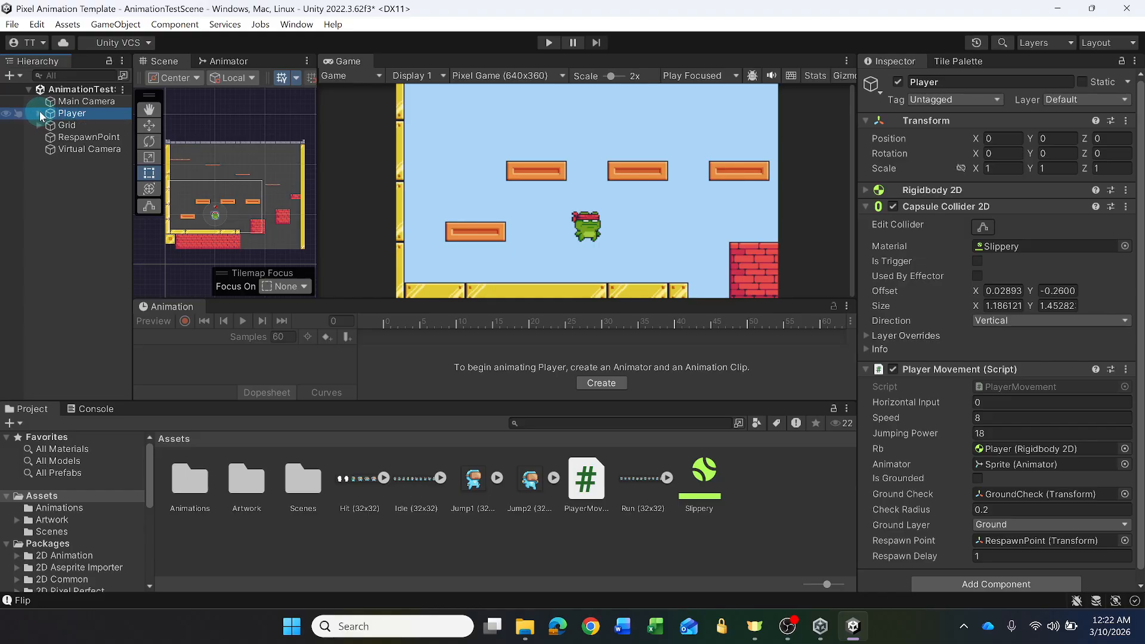
{"action": "left_click", "coordinate": [40, 113]}
{"action": "left_click", "coordinate": [40, 113]}
{"action": "left_click", "coordinate": [40, 113]}
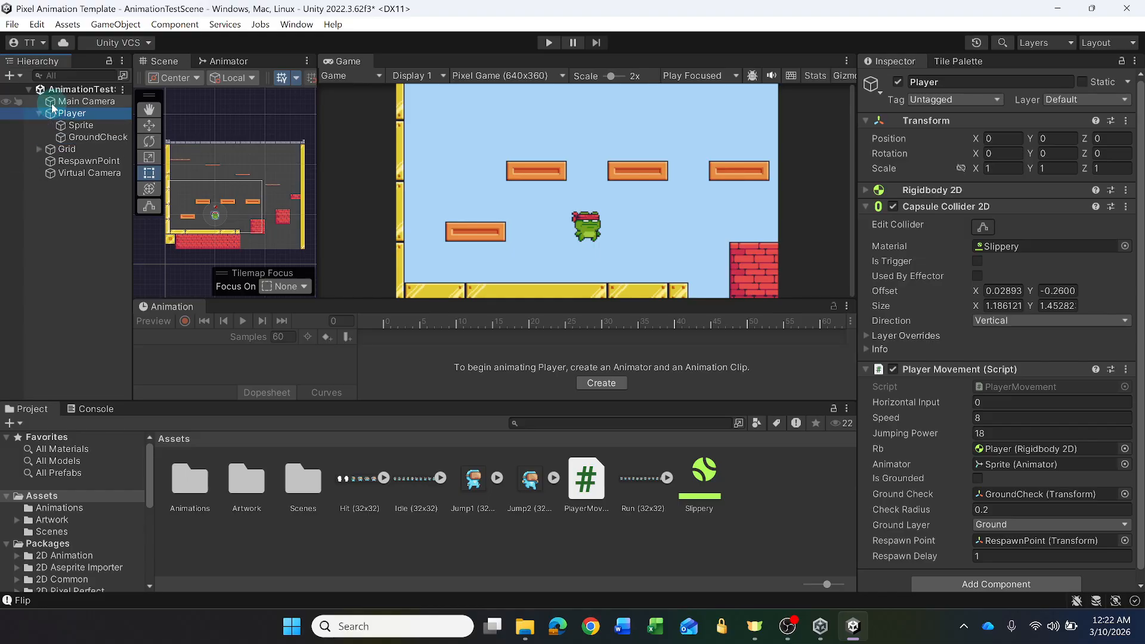
{"action": "left_click", "coordinate": [78, 125]}
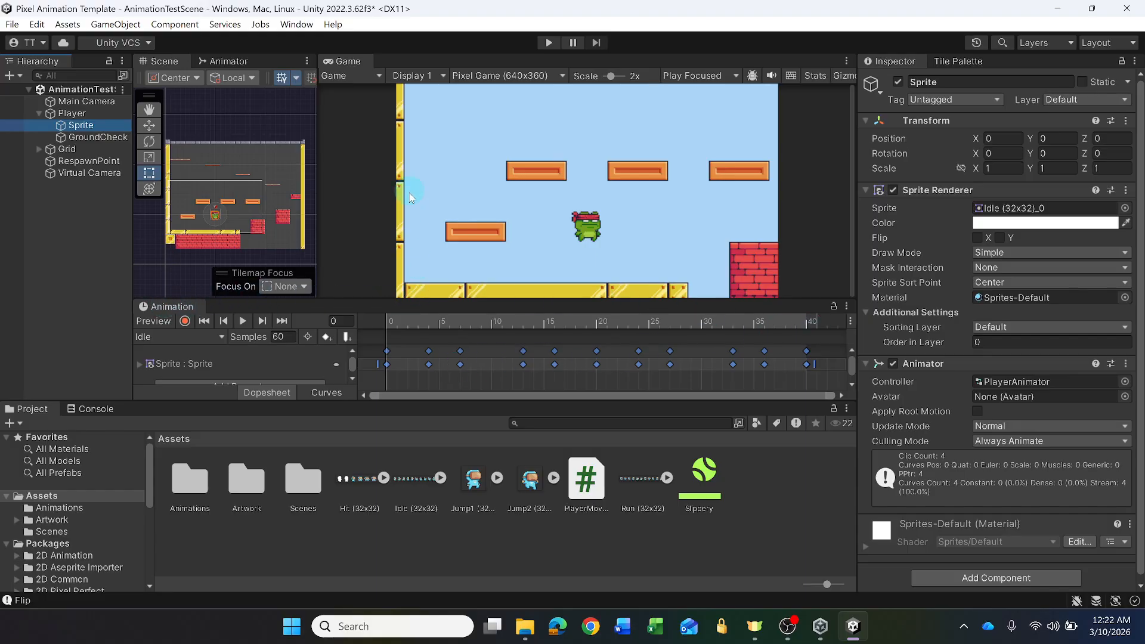
- Enlarge the Animation timeline area and review the list of animation clips on the Sprite object
{"action": "left_click", "coordinate": [297, 24]}
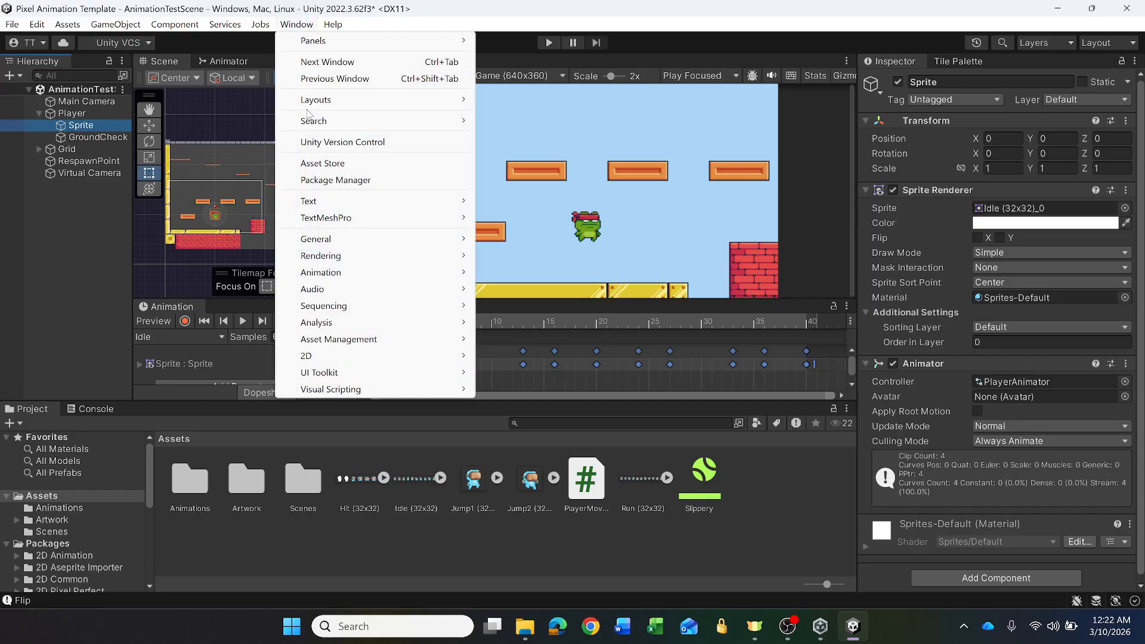
{"action": "mouse_move", "coordinate": [328, 276]}
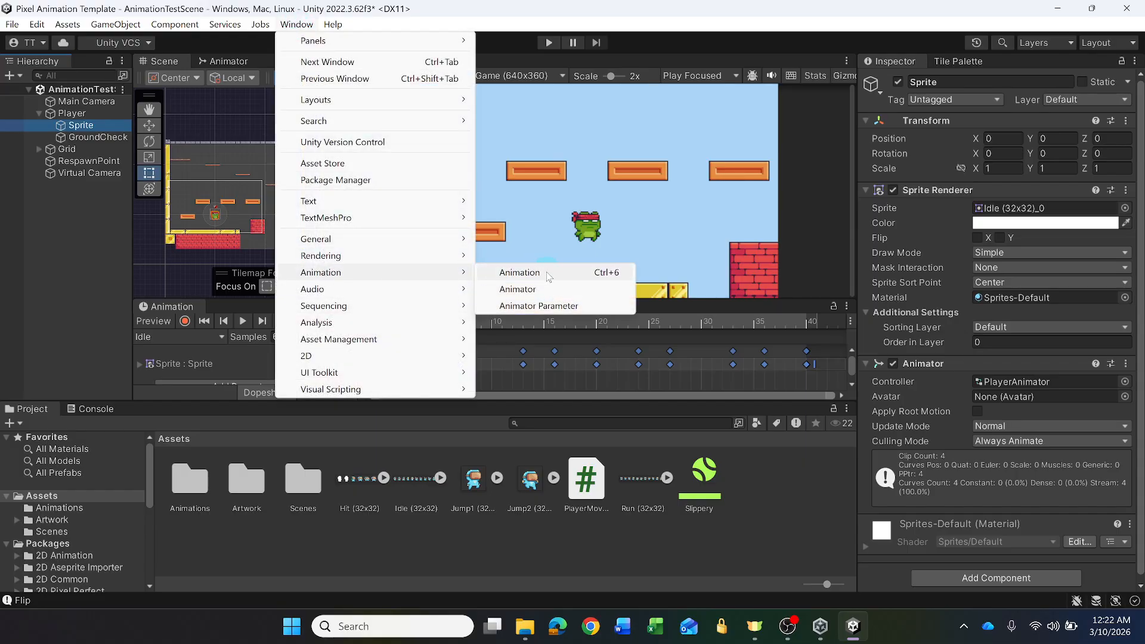
{"action": "left_click", "coordinate": [174, 306]}
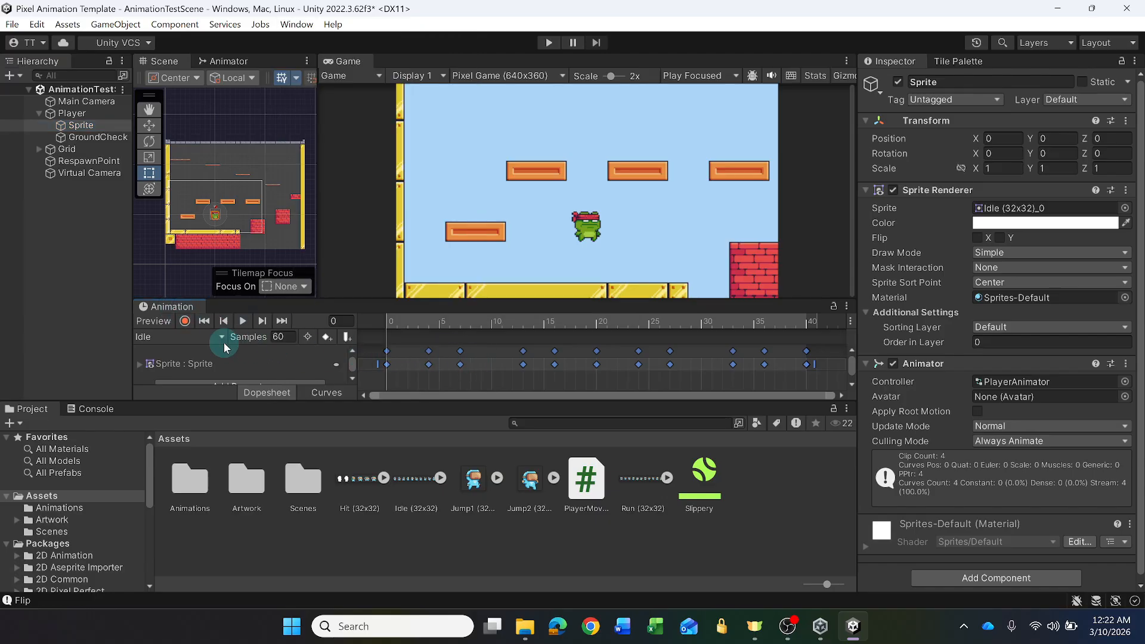
{"action": "left_click_drag", "start_coordinate": [357, 298], "coordinate": [357, 273]}
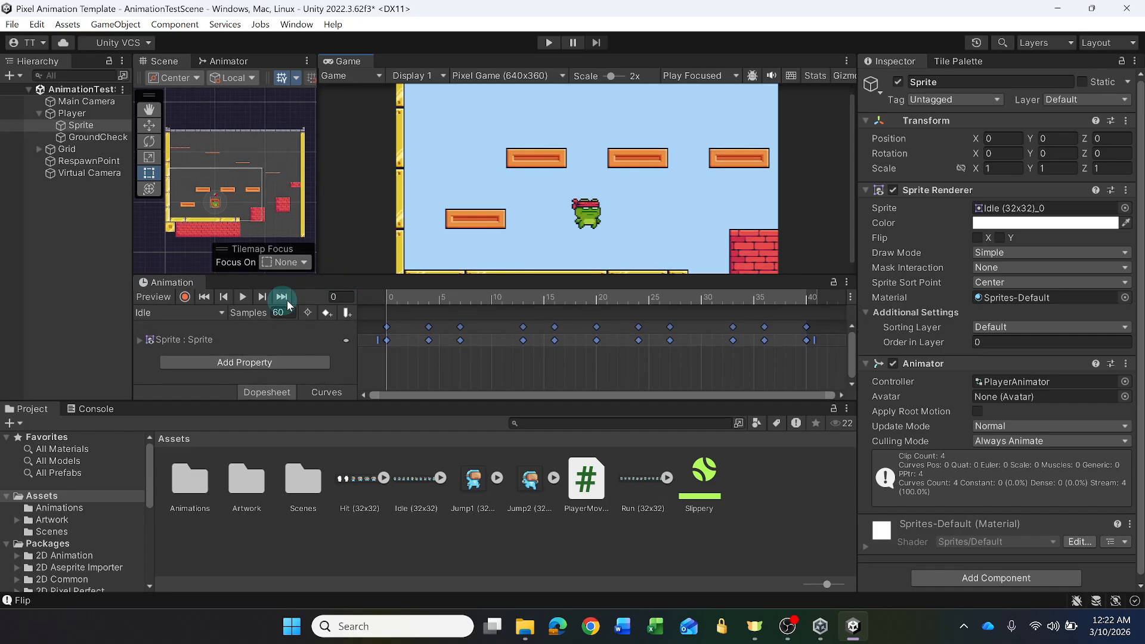
{"action": "left_click", "coordinate": [222, 314]}
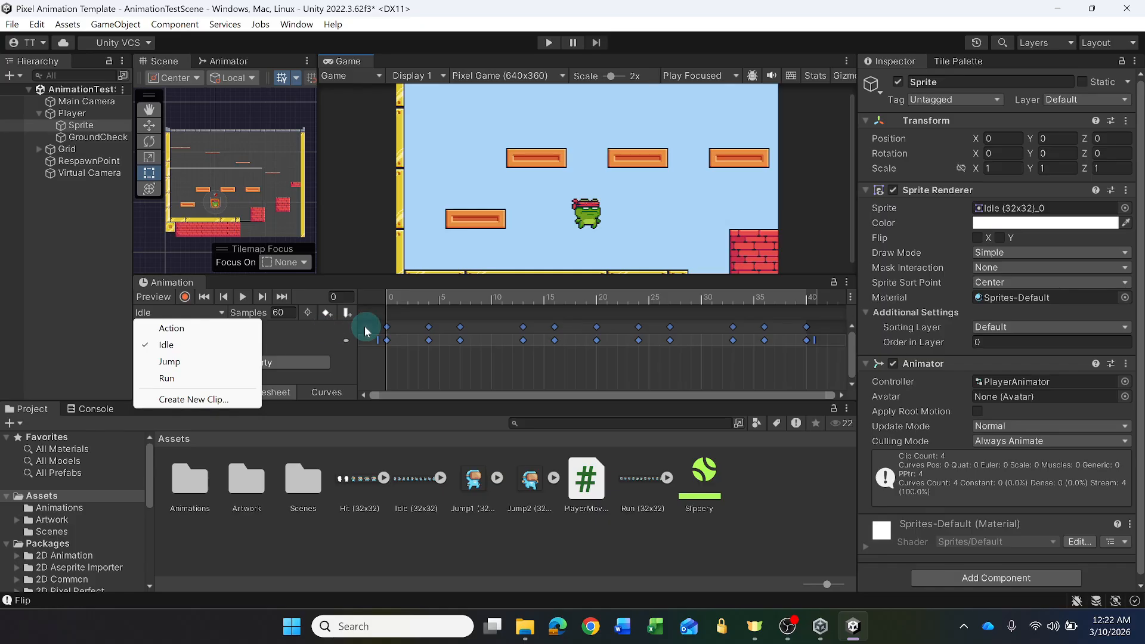
{"action": "left_click", "coordinate": [368, 297]}
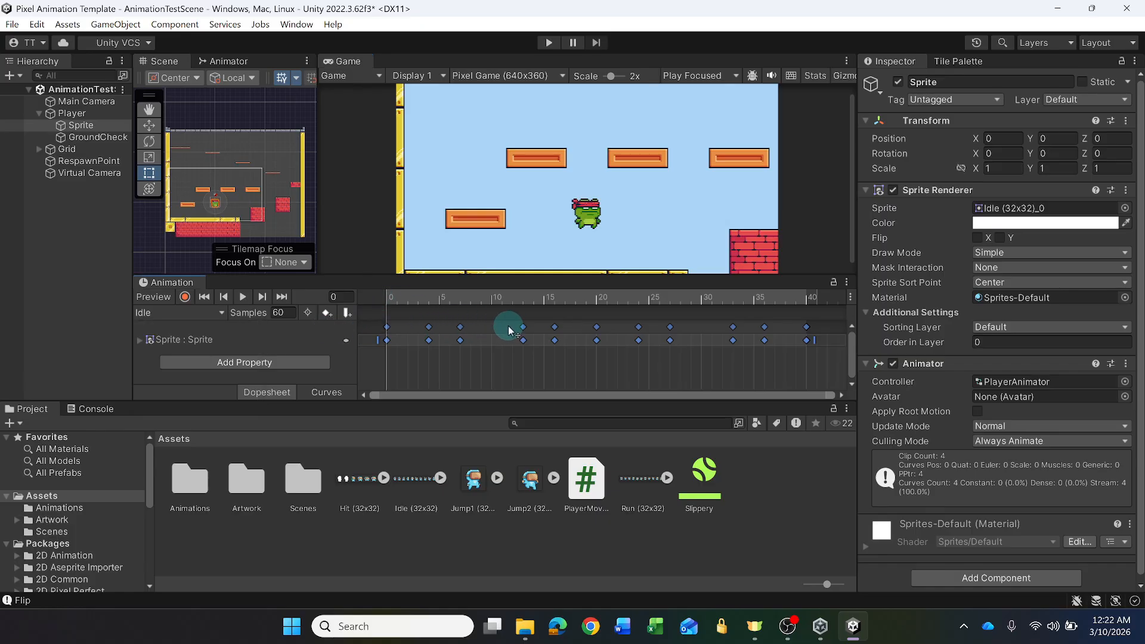
- Delete all existing keyframes from the Idle animation clip
{"action": "left_click", "coordinate": [373, 329]}
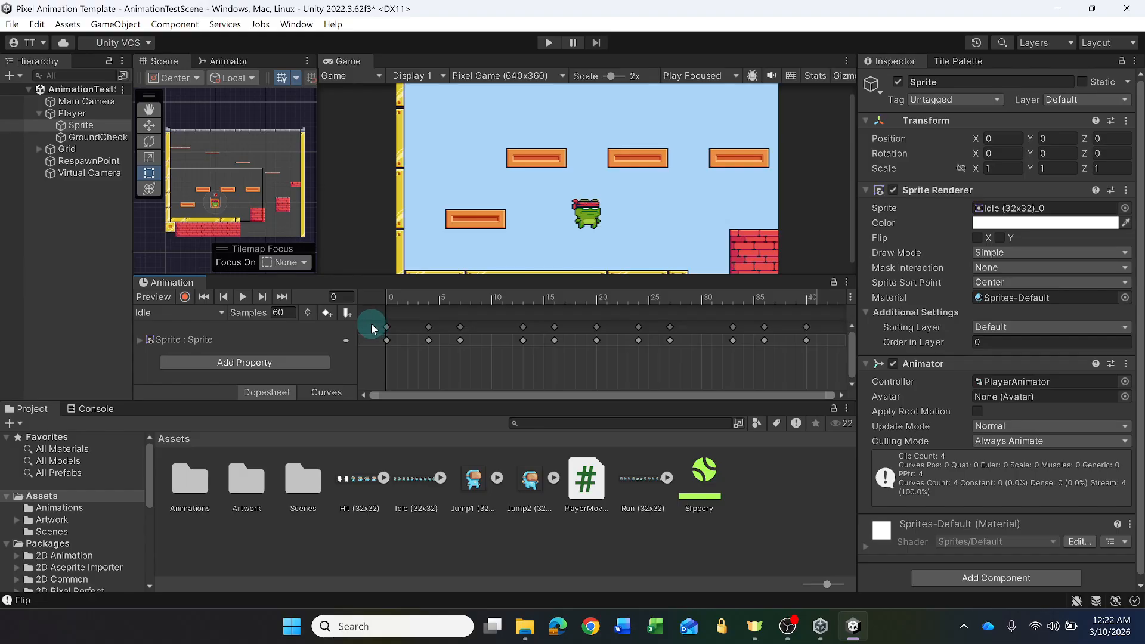
{"action": "left_click_drag", "start_coordinate": [371, 327], "coordinate": [806, 360]}
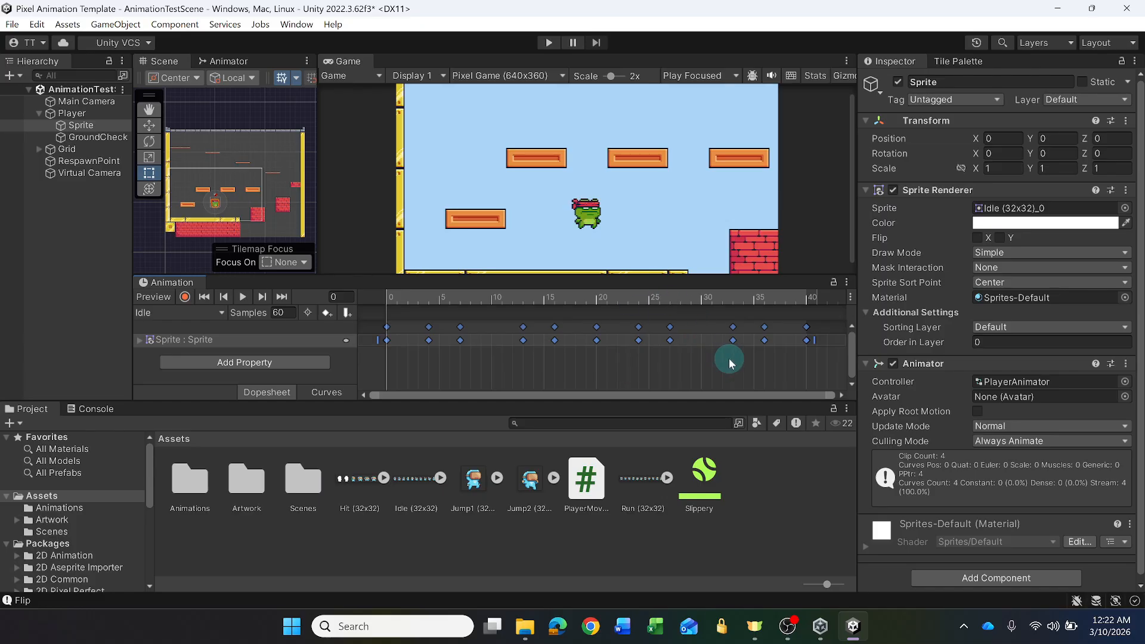
{"action": "key", "text": "Delete"}
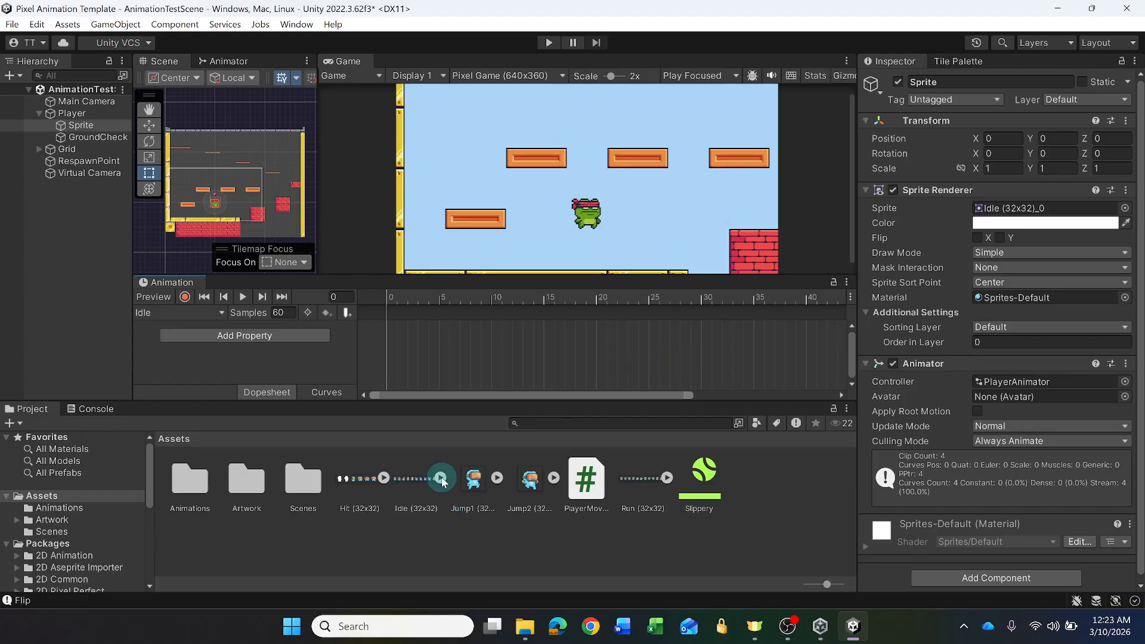
- Expand the Idle (32x32) sheet and add all 11 of its sprites to the Idle clip's timeline, starting at frame 0
{"action": "left_click", "coordinate": [414, 475]}
{"action": "left_click", "coordinate": [442, 478]}
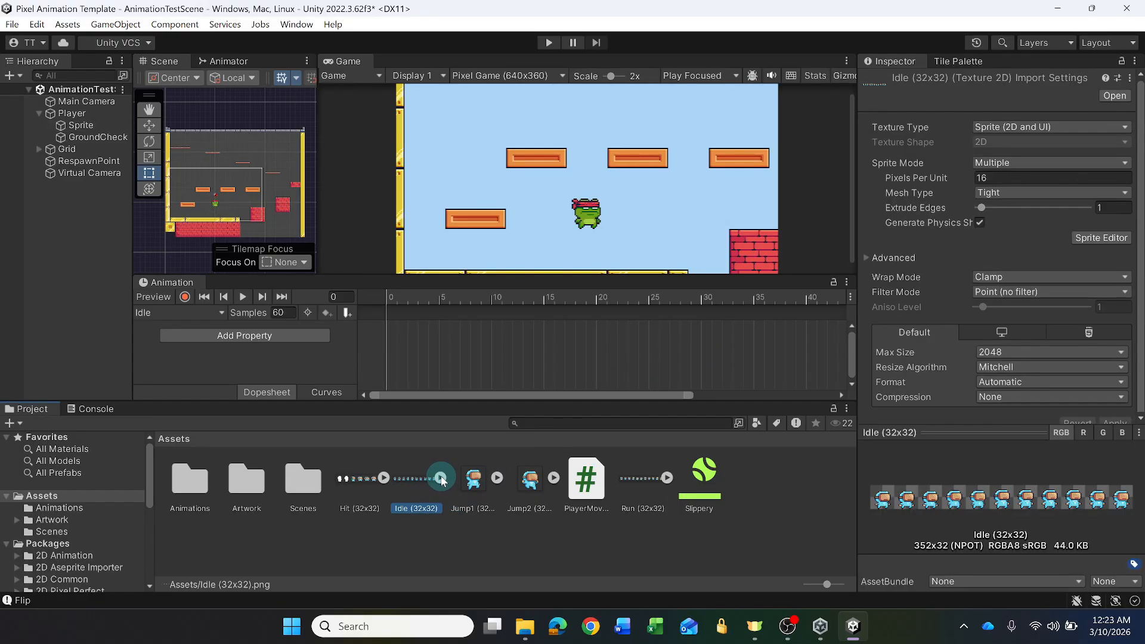
{"action": "left_click", "coordinate": [504, 481]}
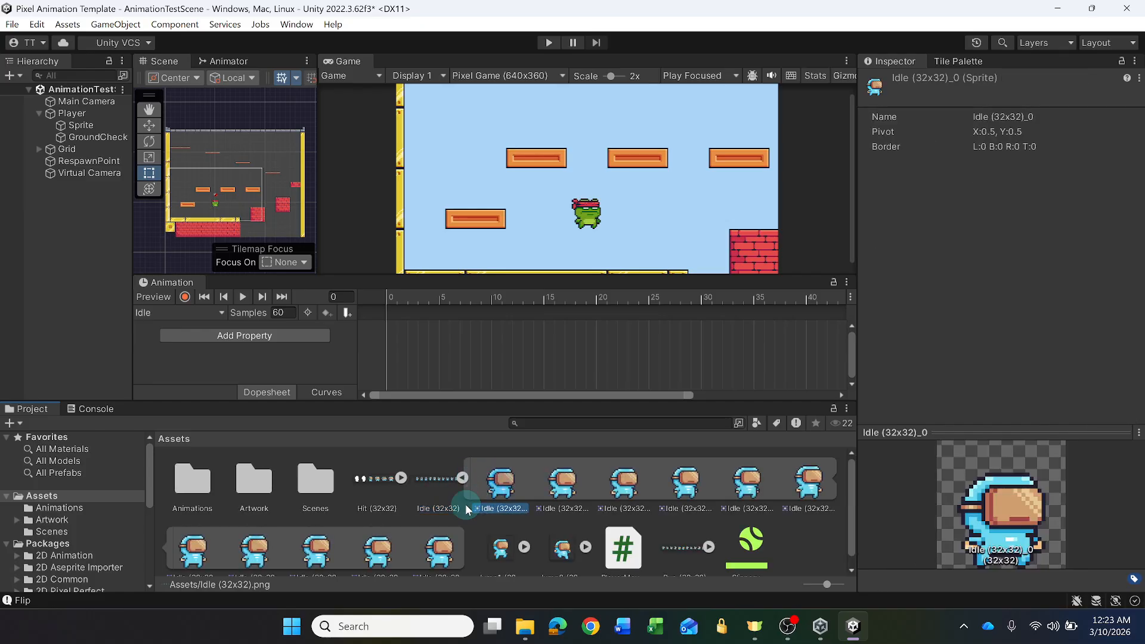
{"action": "left_click", "coordinate": [449, 556], "text": "shift"}
{"action": "left_click_drag", "start_coordinate": [494, 480], "coordinate": [394, 328]}
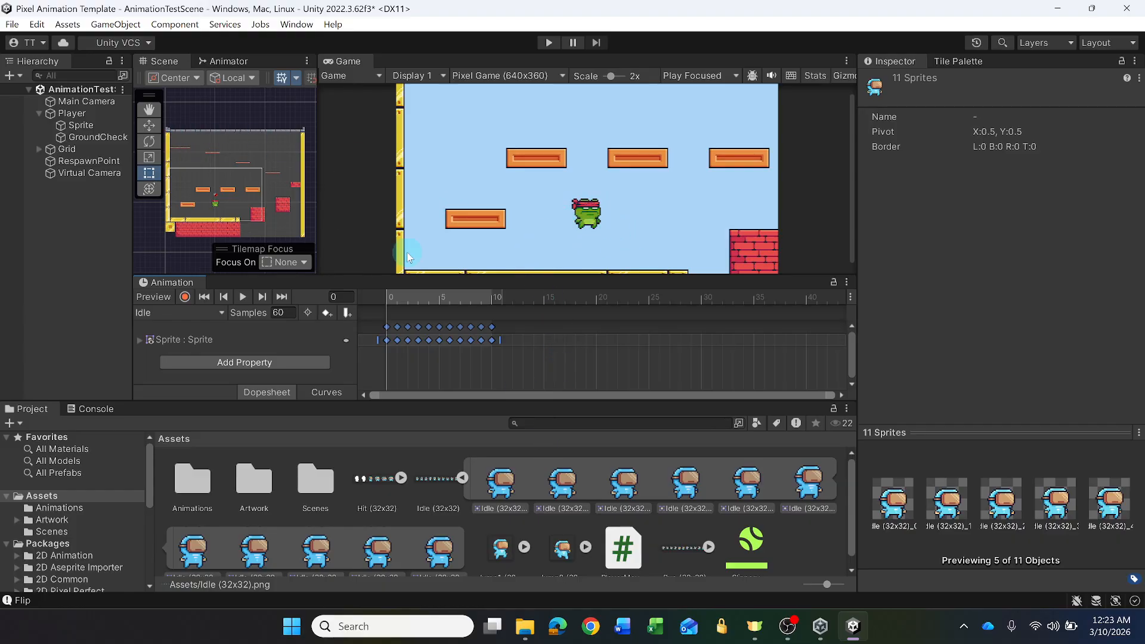
- Preview the Idle clip and slow it down by stretching its keyframes to end at frame 24
{"action": "left_click", "coordinate": [244, 298]}
{"action": "left_click", "coordinate": [399, 322]}
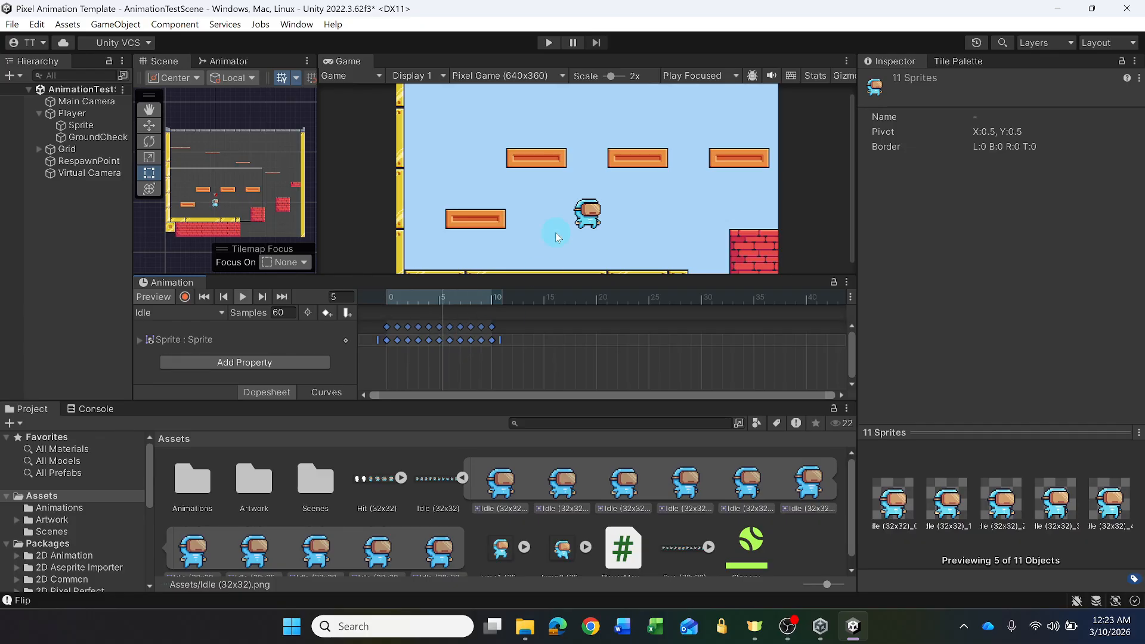
{"action": "left_click", "coordinate": [400, 331]}
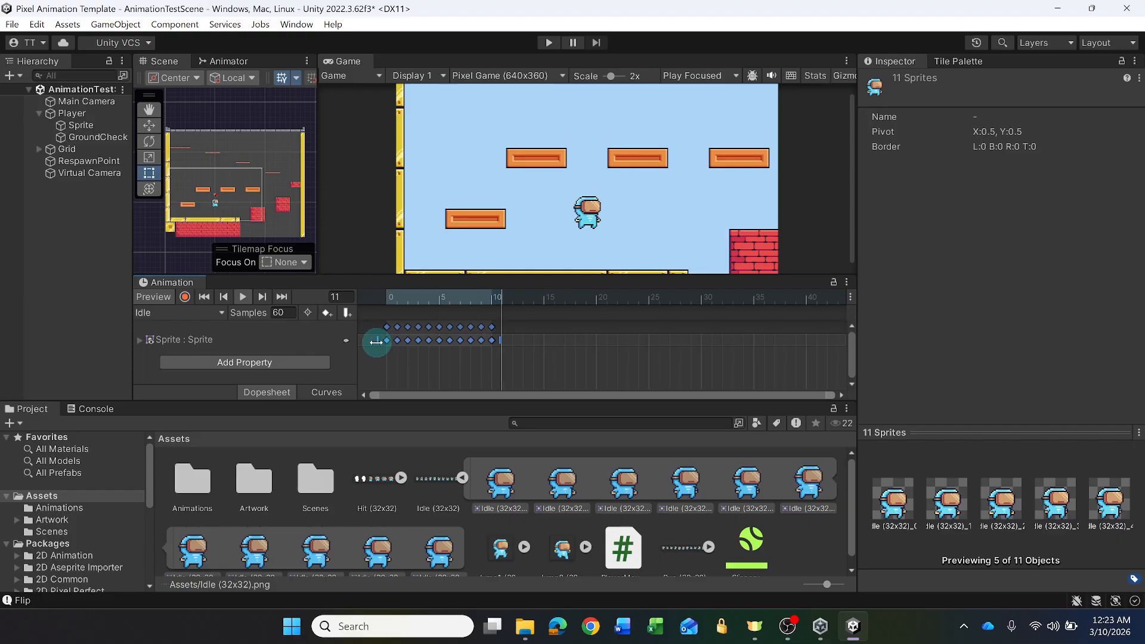
{"action": "left_click_drag", "start_coordinate": [501, 340], "coordinate": [646, 343]}
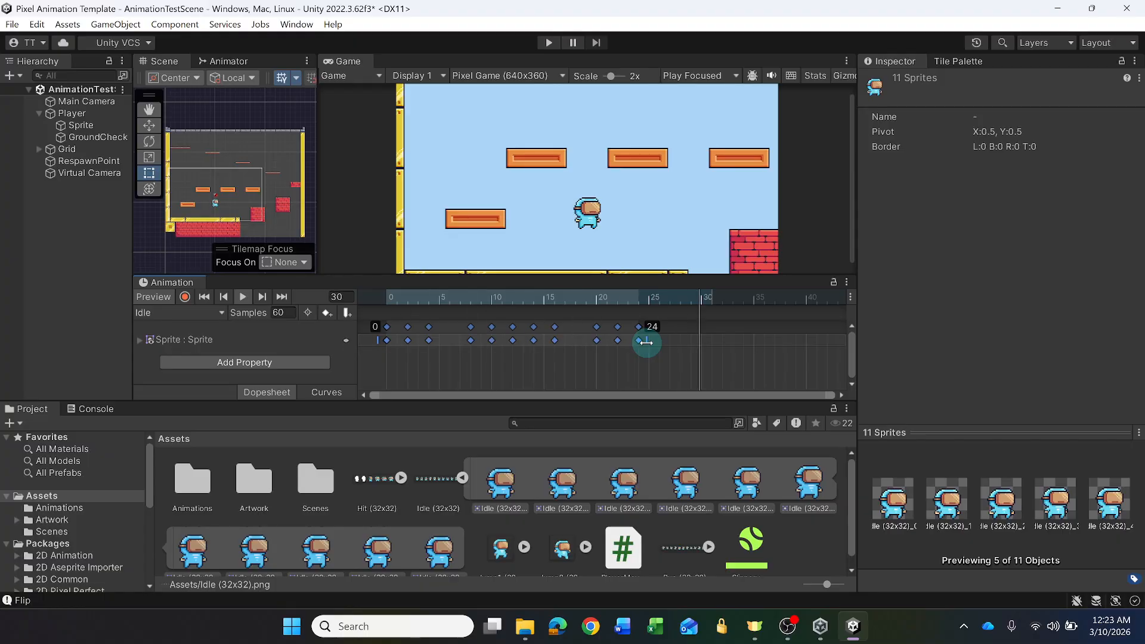
{"action": "left_click", "coordinate": [711, 312]}
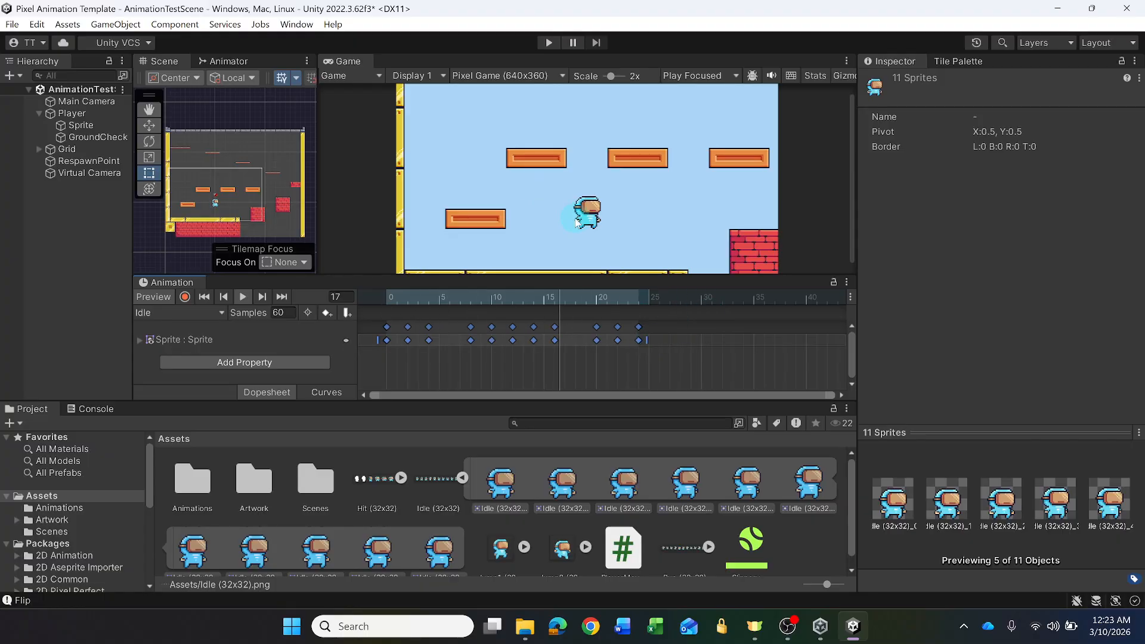
- Play back the retimed Idle clip to check its speed, and stop the playback
{"action": "left_click", "coordinate": [244, 296]}
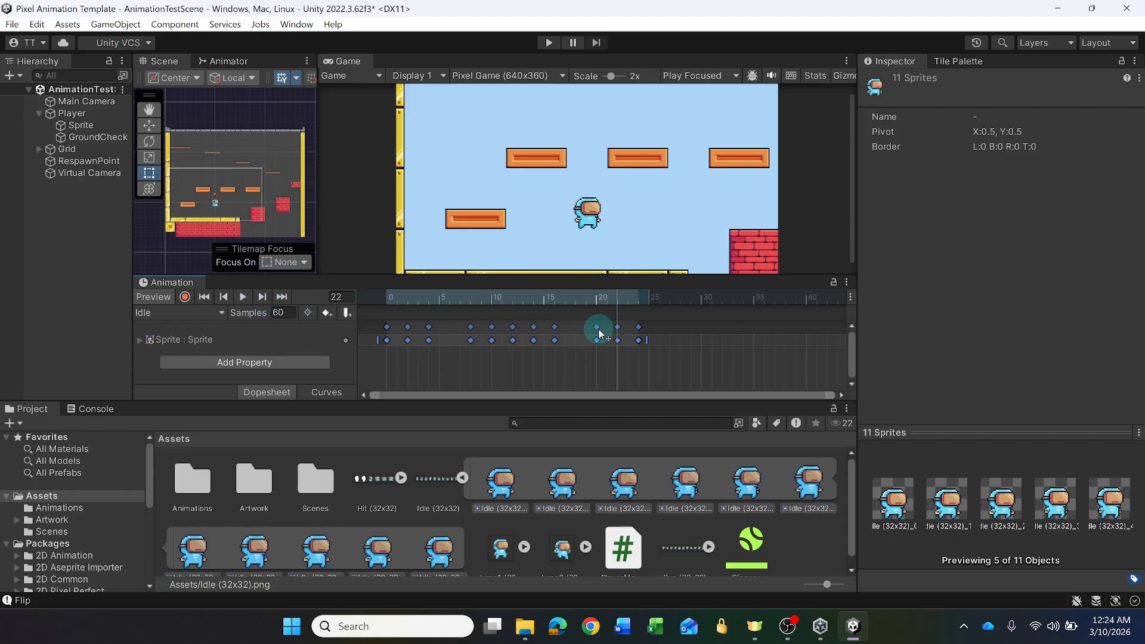
{"action": "left_click", "coordinate": [678, 360]}
{"action": "mouse_move", "coordinate": [597, 327]}
{"action": "left_mouse_down"}
{"action": "mouse_move", "coordinate": [574, 331]}
{"action": "mouse_move", "coordinate": [596, 332]}
{"action": "left_mouse_up"}
{"action": "left_click", "coordinate": [663, 356]}
{"action": "left_click", "coordinate": [243, 297]}
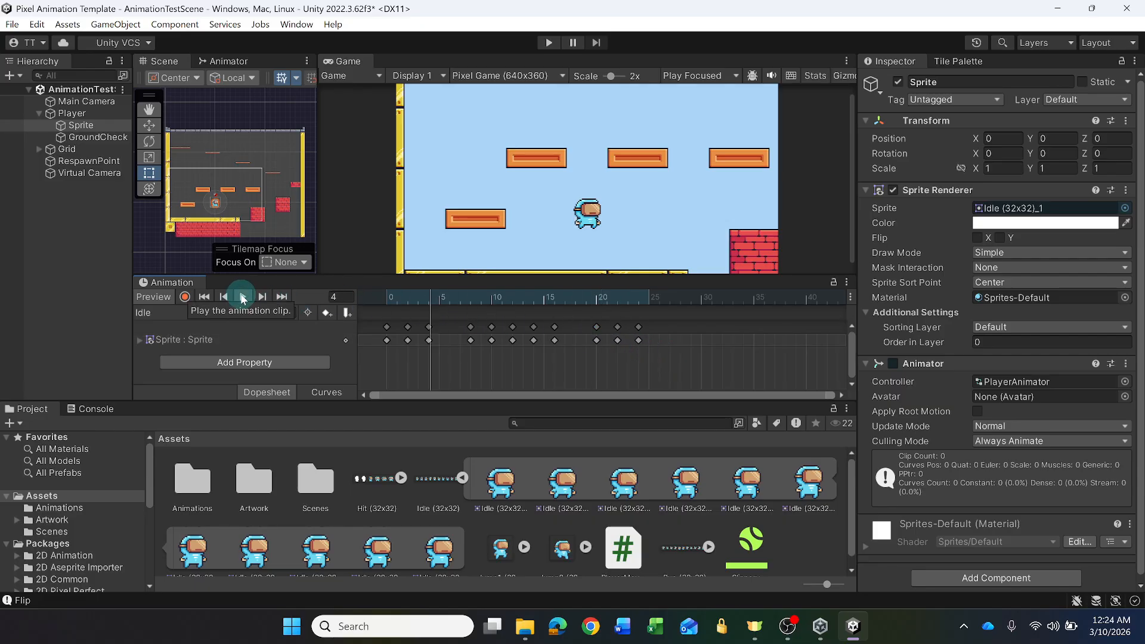
{"action": "left_click", "coordinate": [243, 298]}
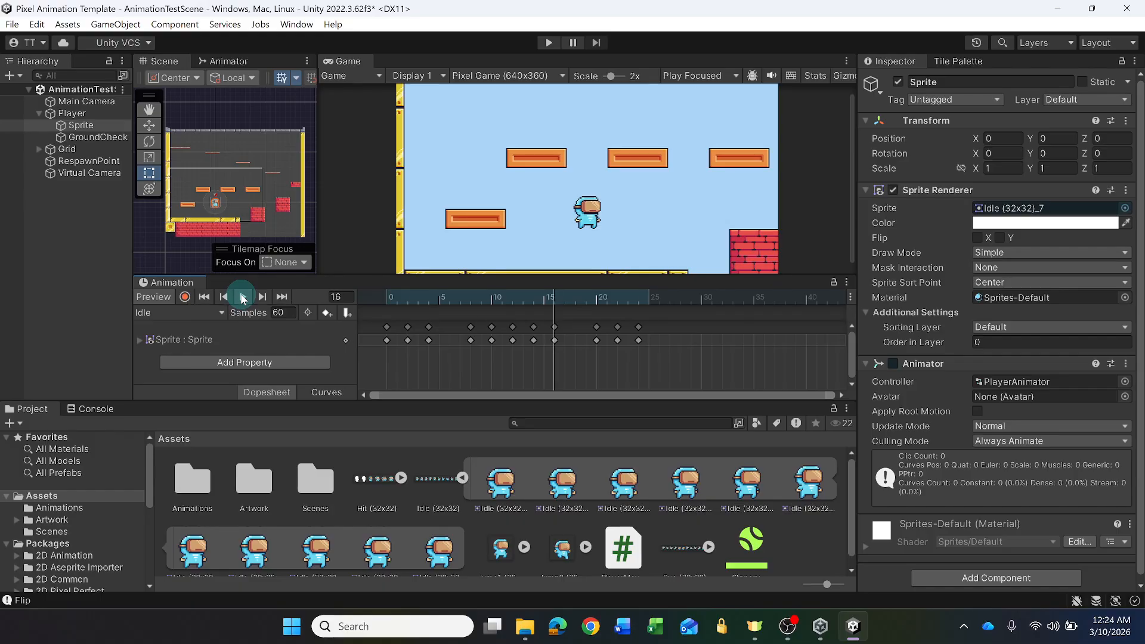
- Switch to the Run animation clip and delete all of its existing keyframes
{"action": "left_click", "coordinate": [206, 314]}
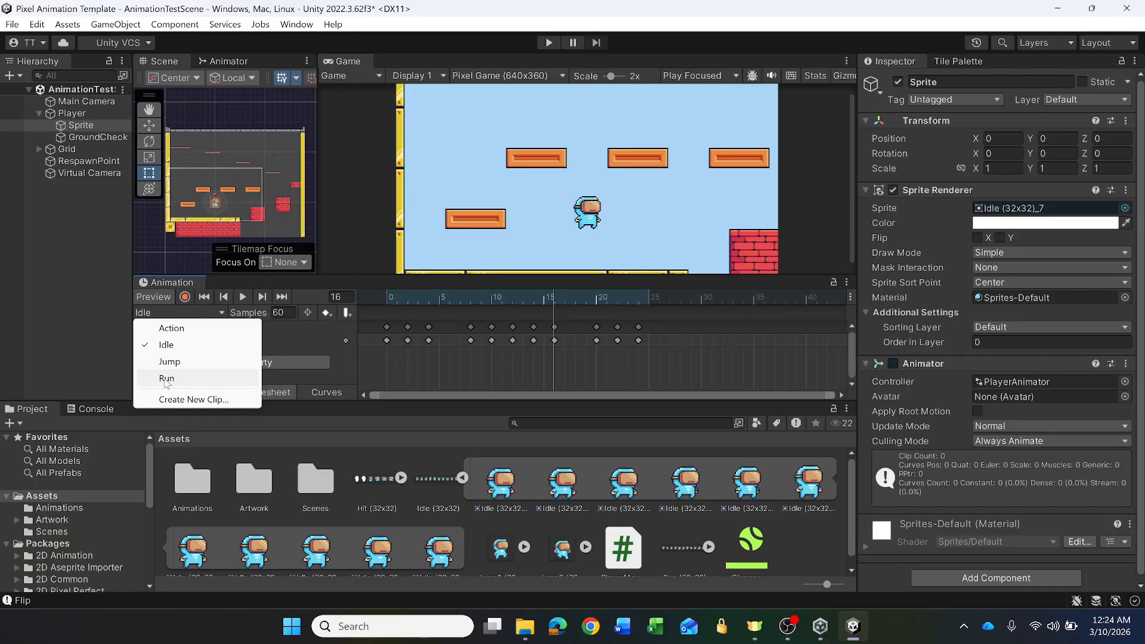
{"action": "left_click", "coordinate": [166, 379]}
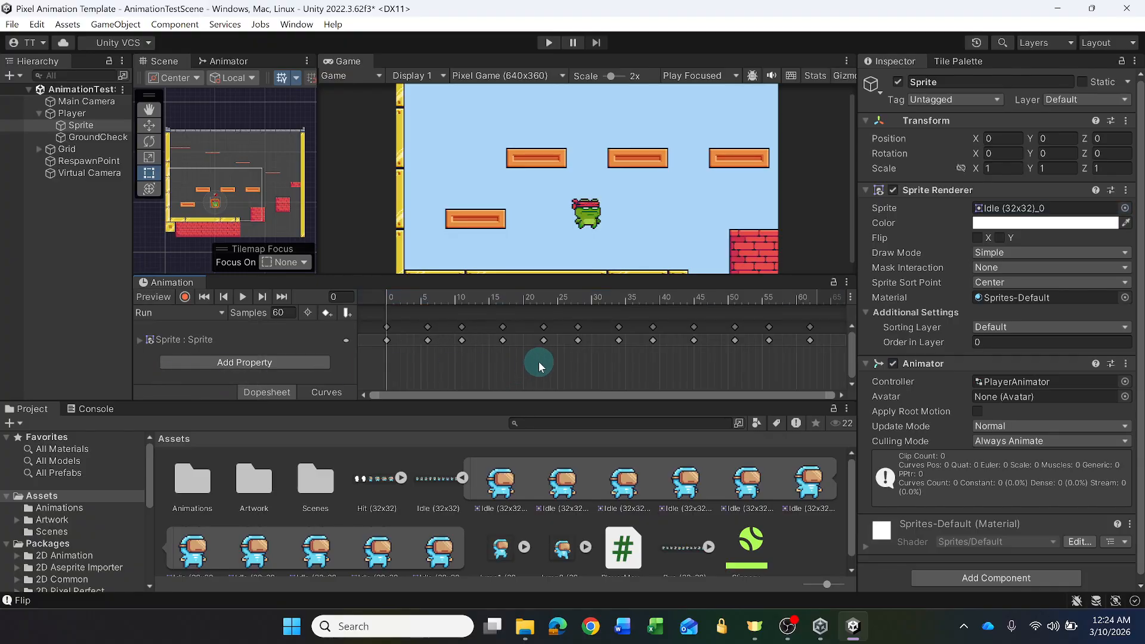
{"action": "left_click_drag", "start_coordinate": [369, 323], "coordinate": [830, 350]}
{"action": "key", "text": "Delete"}
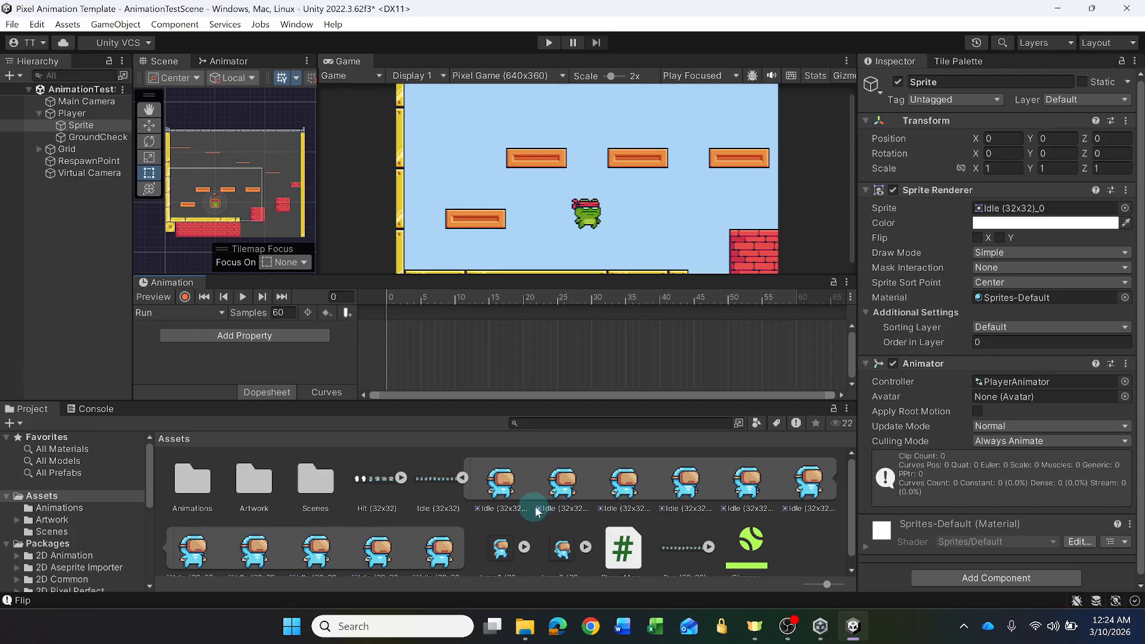
- Add all 12 Run (32x32) sprites to the Run clip from frame 0 and stretch its keyframes to end at frame 40
{"action": "left_click", "coordinate": [463, 478]}
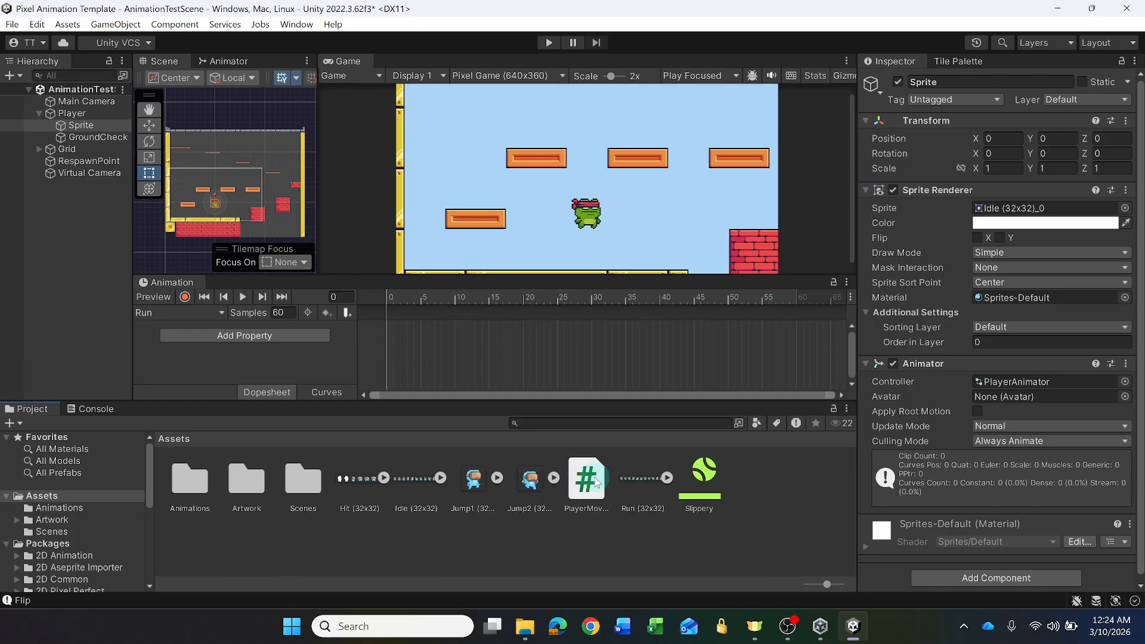
{"action": "left_click", "coordinate": [667, 478]}
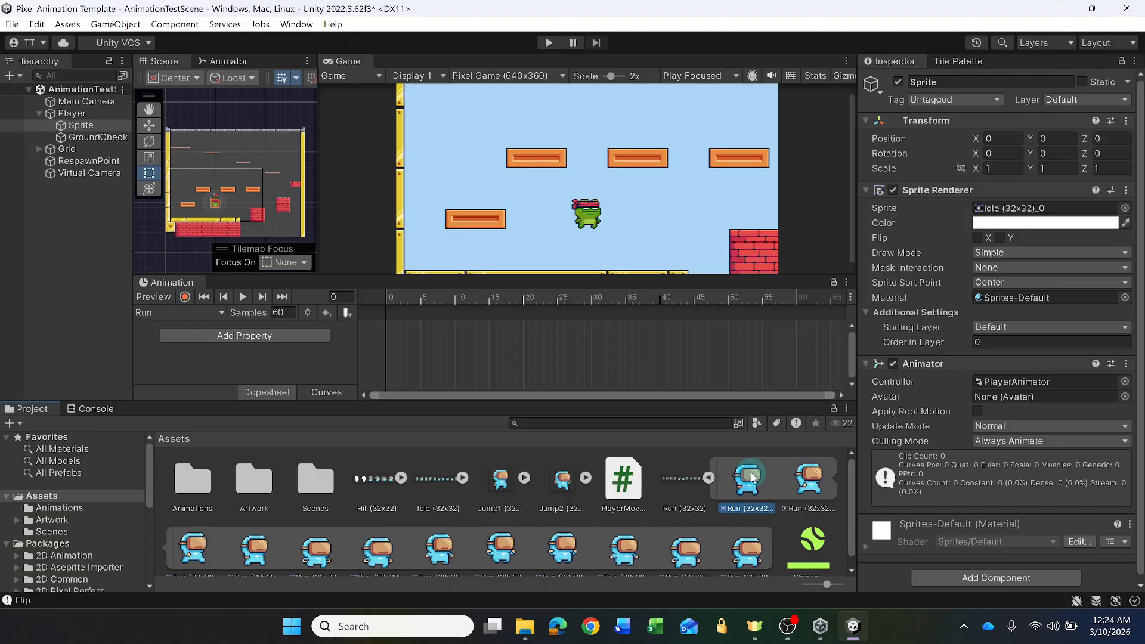
{"action": "left_click", "coordinate": [751, 477]}
{"action": "left_click", "coordinate": [748, 550], "text": "shift"}
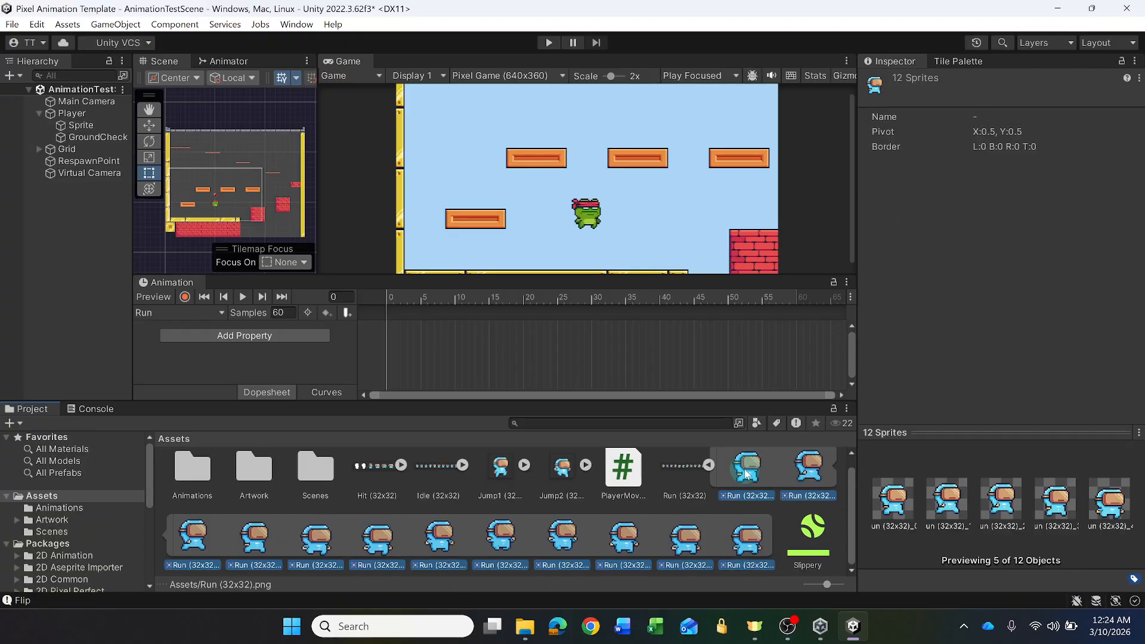
{"action": "left_click_drag", "start_coordinate": [747, 475], "coordinate": [415, 340]}
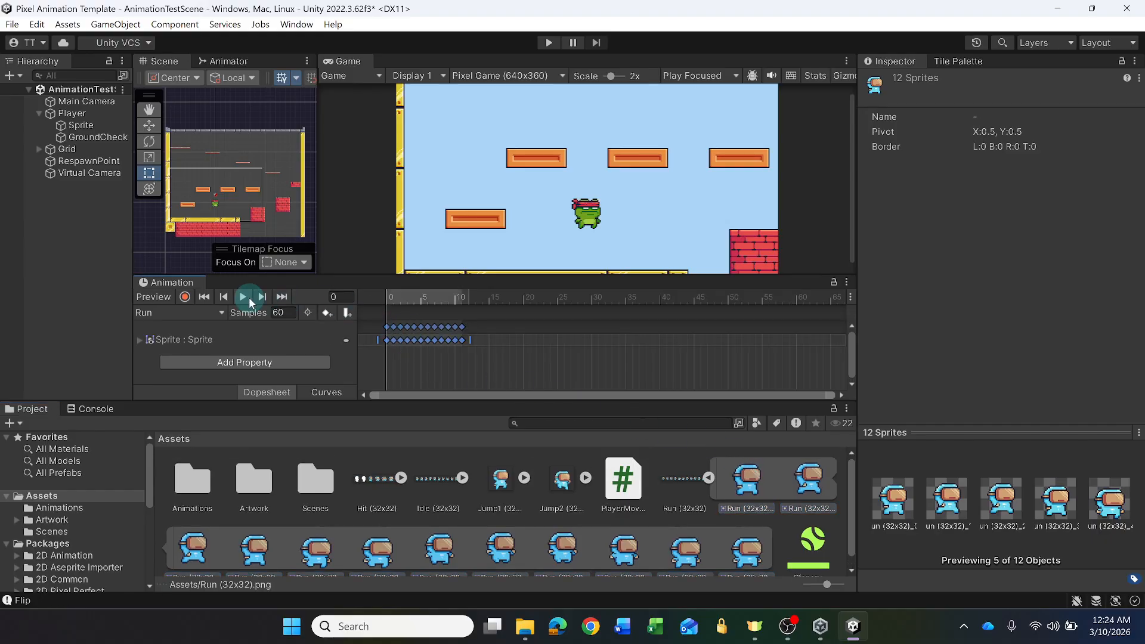
{"action": "left_click", "coordinate": [242, 298]}
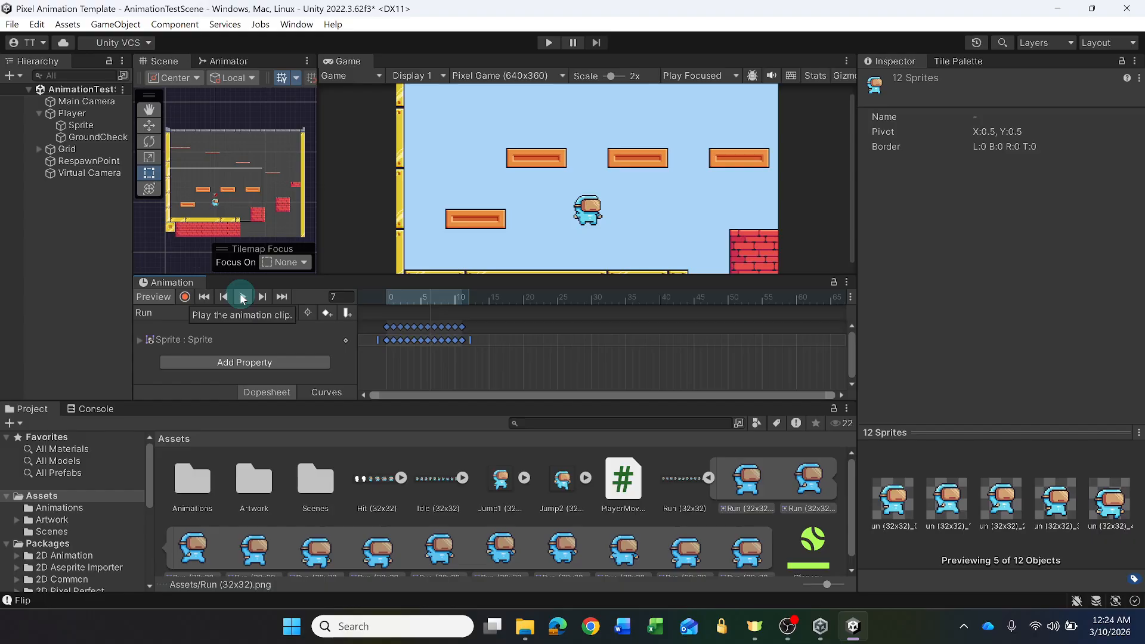
{"action": "left_click_drag", "start_coordinate": [471, 339], "coordinate": [668, 339]}
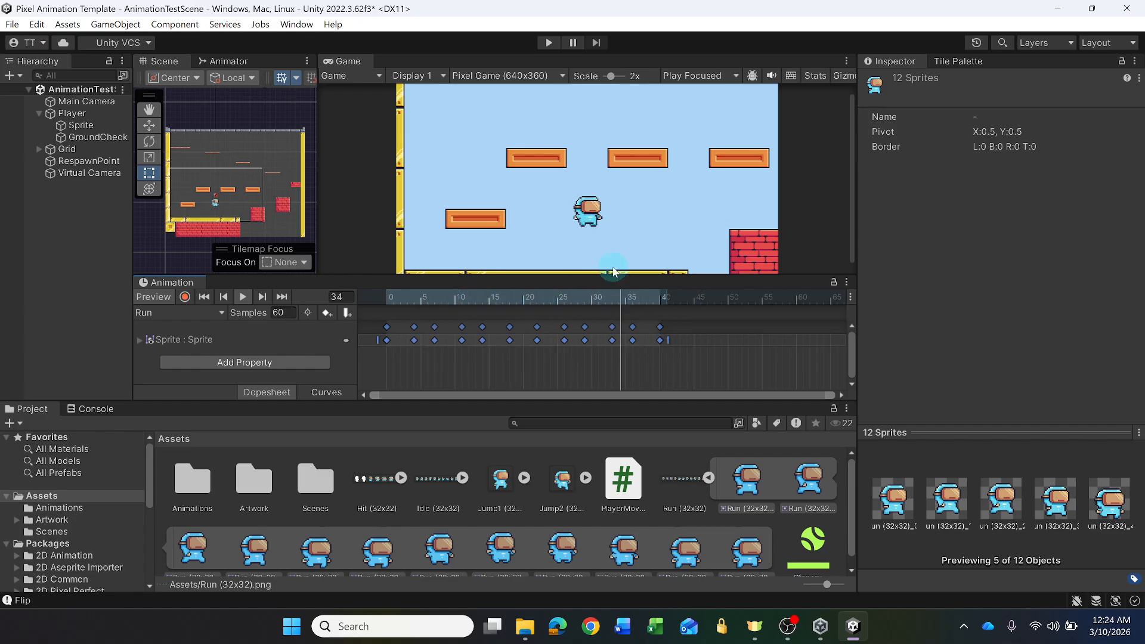
- Switch to the Jump animation clip and delete its existing start and end keyframes
{"action": "left_click", "coordinate": [220, 313]}
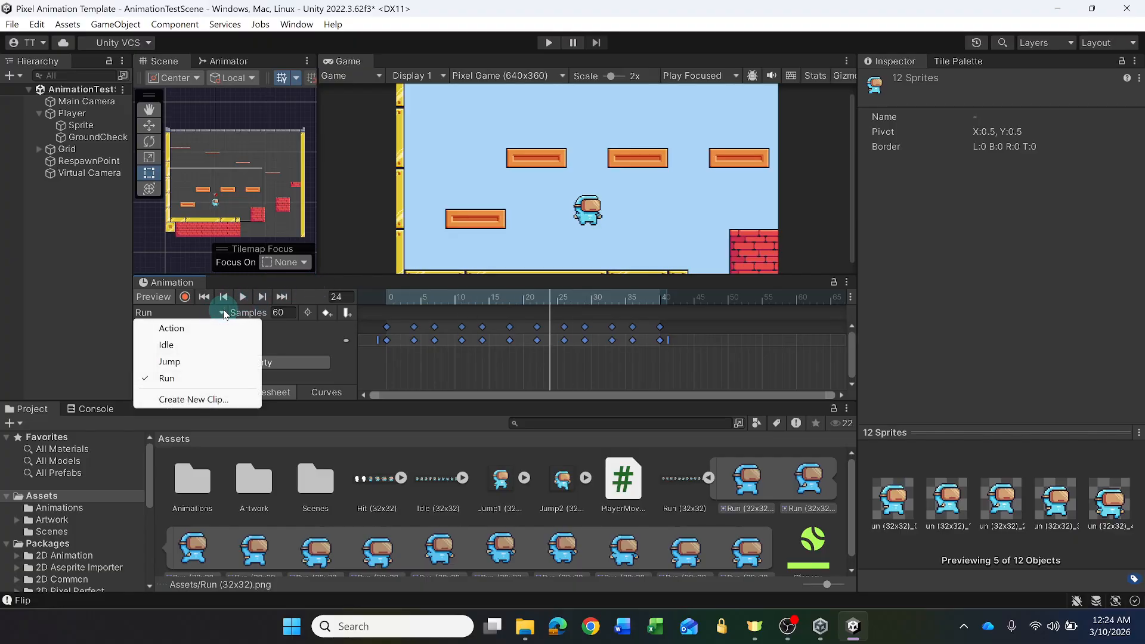
{"action": "left_click", "coordinate": [171, 362]}
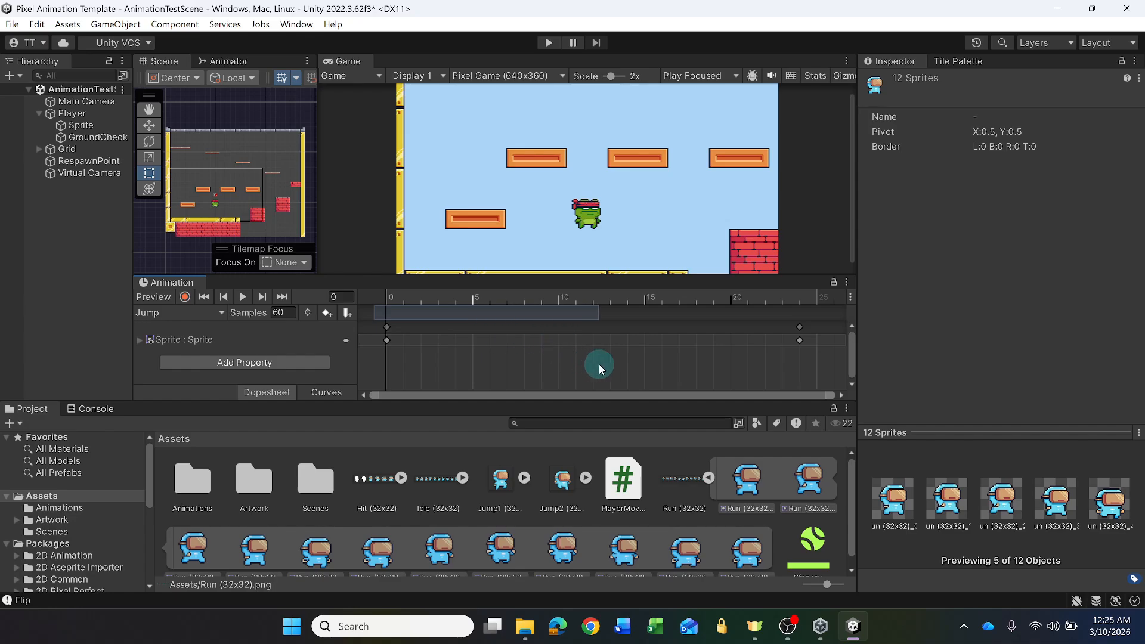
{"action": "left_click", "coordinate": [385, 339]}
{"action": "left_click", "coordinate": [800, 340], "text": "shift"}
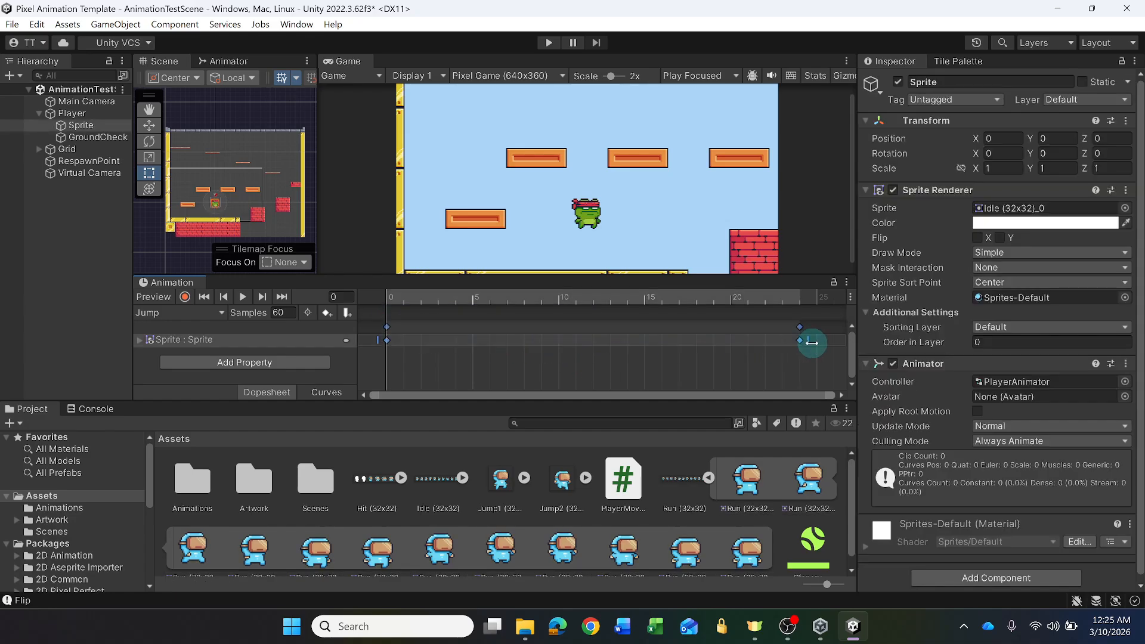
{"action": "key", "text": "Delete"}
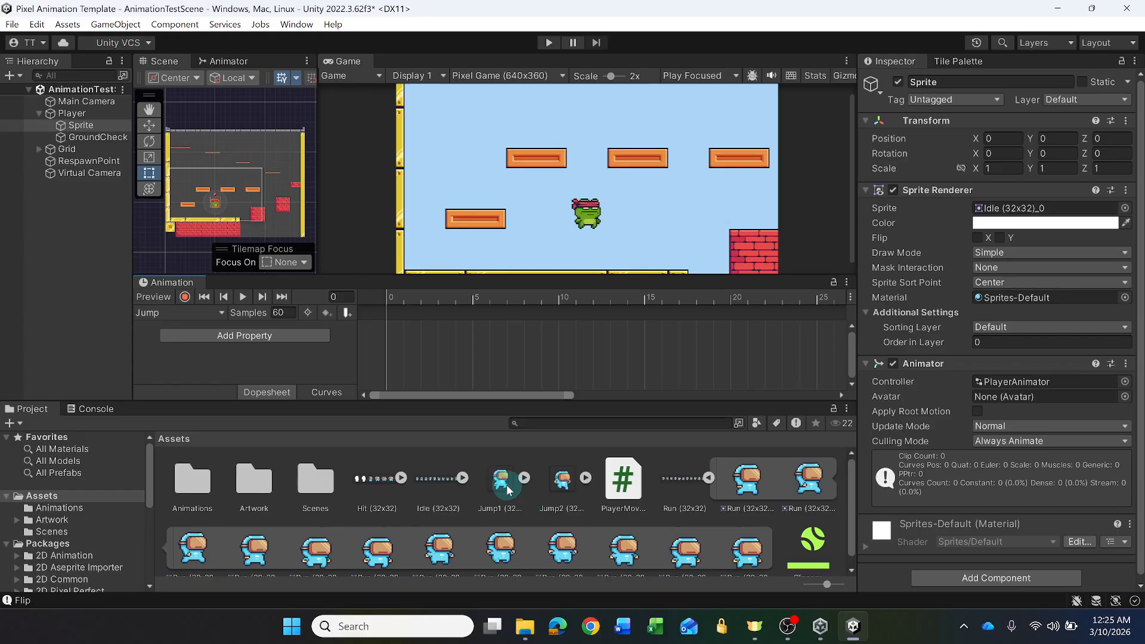
- Place the Jump1 sprite at frame 0 and the Jump2 sprite at frame 24 of the Jump clip, and preview it
{"action": "left_click", "coordinate": [528, 477]}
{"action": "left_click_drag", "start_coordinate": [559, 478], "coordinate": [405, 327]}
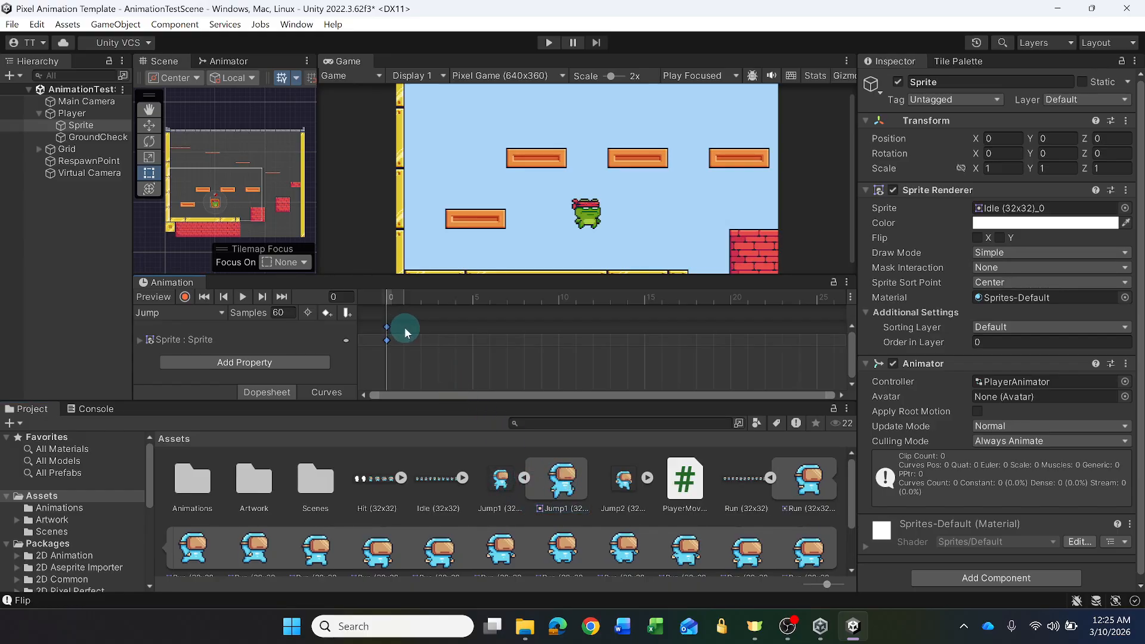
{"action": "left_click", "coordinate": [647, 478]}
{"action": "left_click_drag", "start_coordinate": [685, 477], "coordinate": [797, 323]}
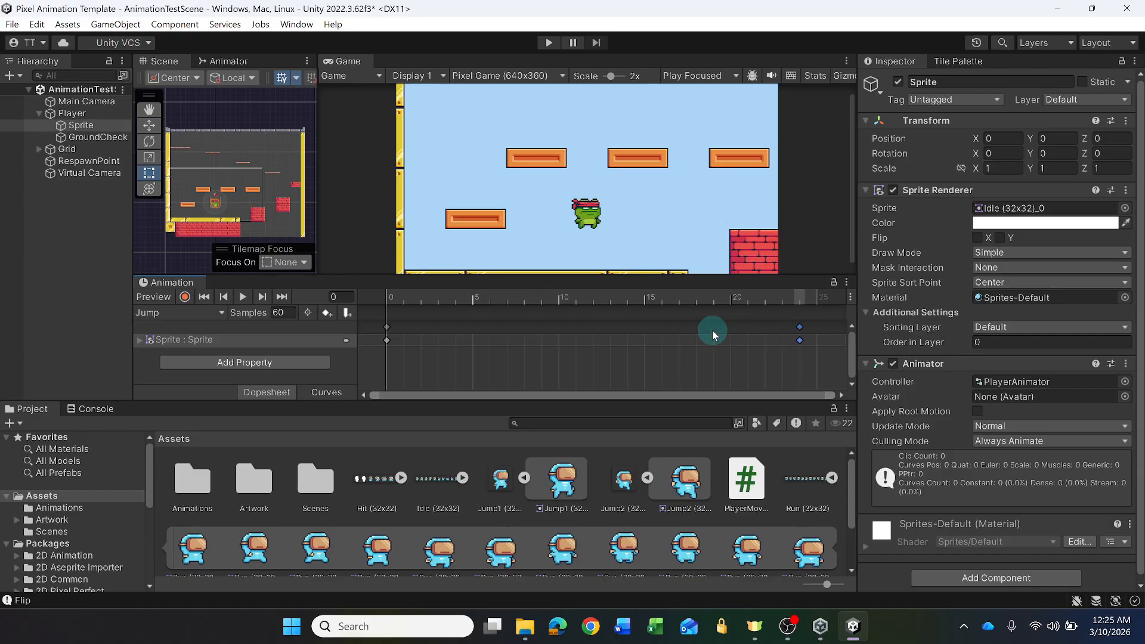
{"action": "left_click", "coordinate": [243, 300]}
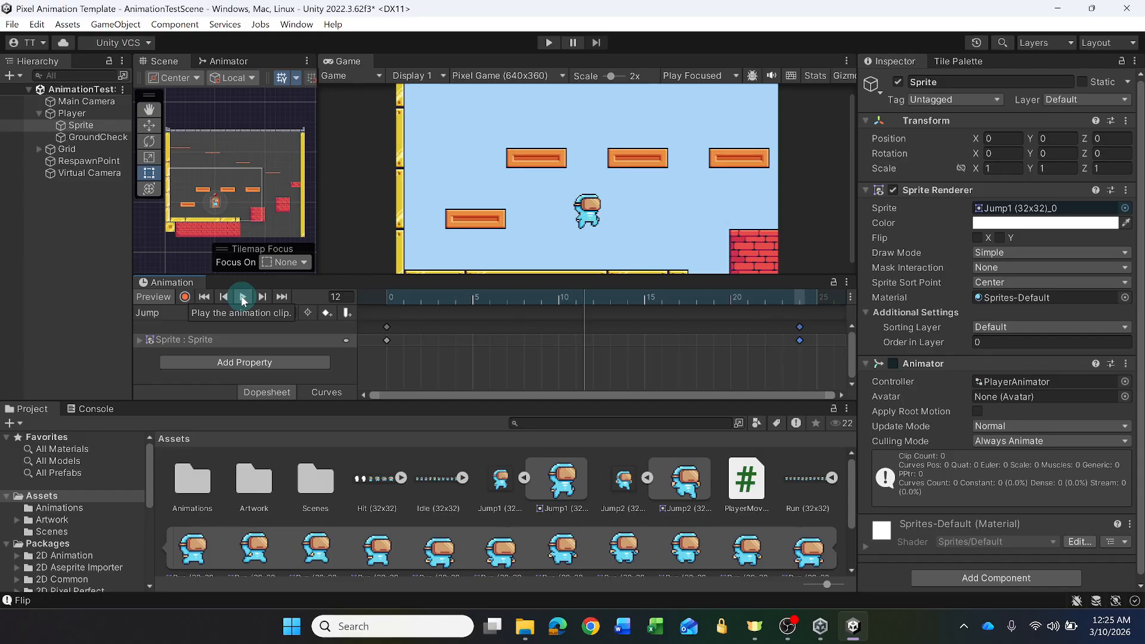
{"action": "left_click", "coordinate": [243, 300]}
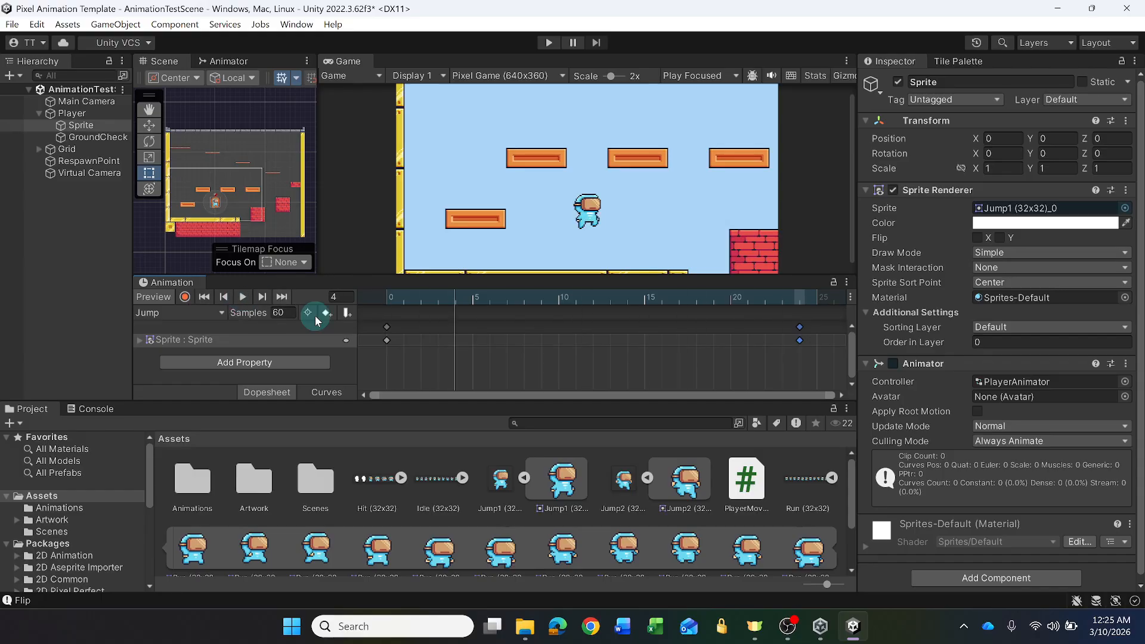
- Switch to the Action animation clip and delete all of its existing keyframes
{"action": "left_click", "coordinate": [220, 314]}
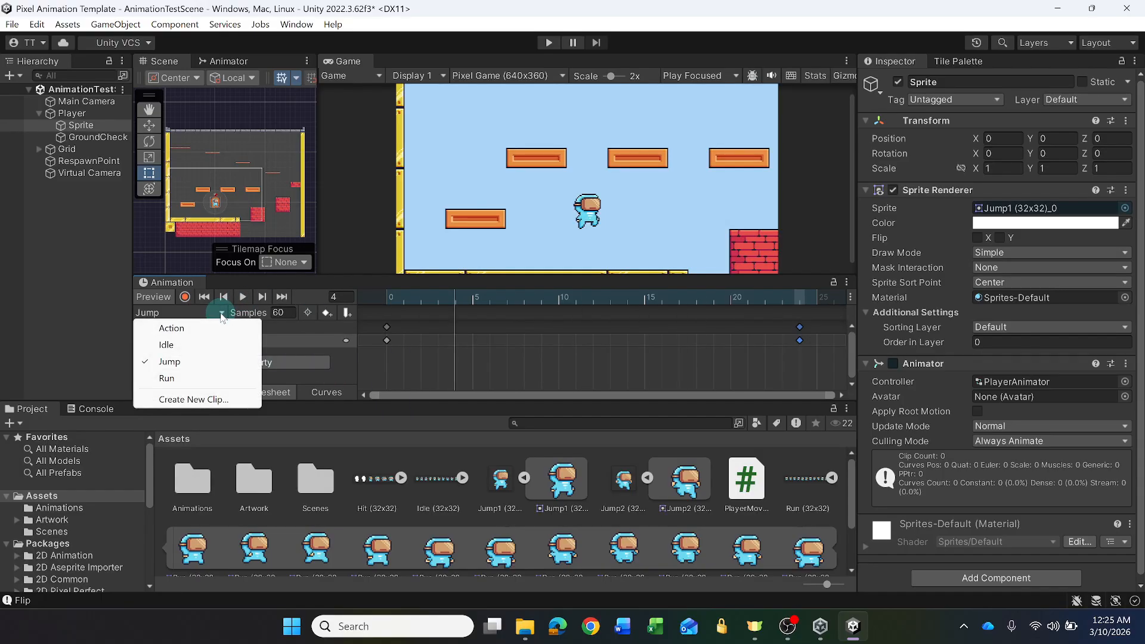
{"action": "left_click", "coordinate": [172, 329]}
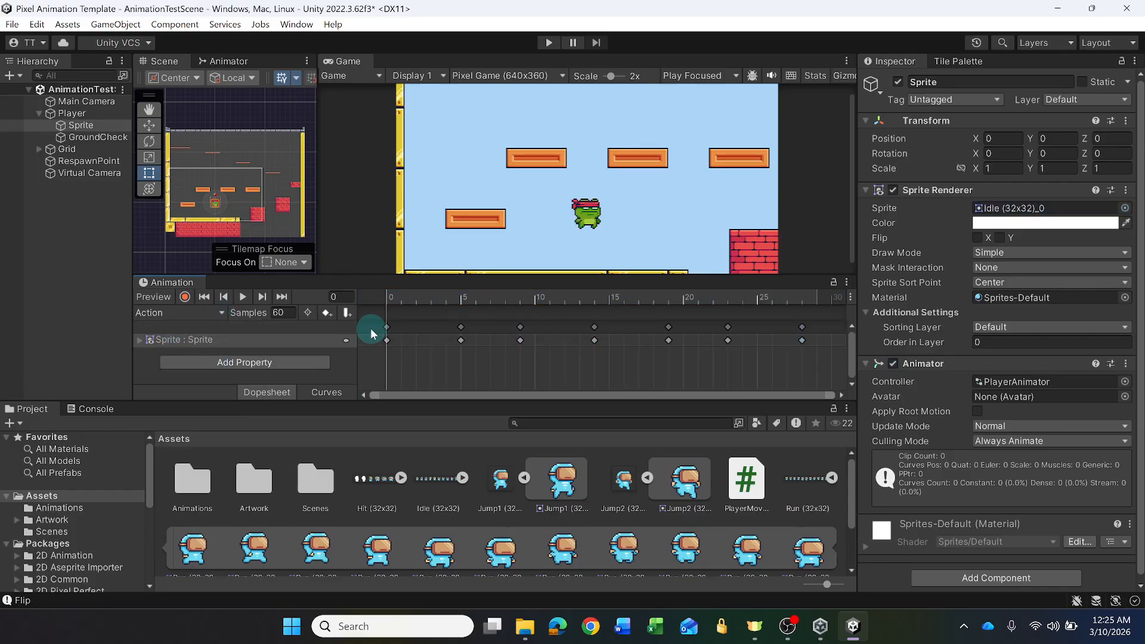
{"action": "left_click_drag", "start_coordinate": [371, 321], "coordinate": [828, 358]}
{"action": "key", "text": "Delete"}
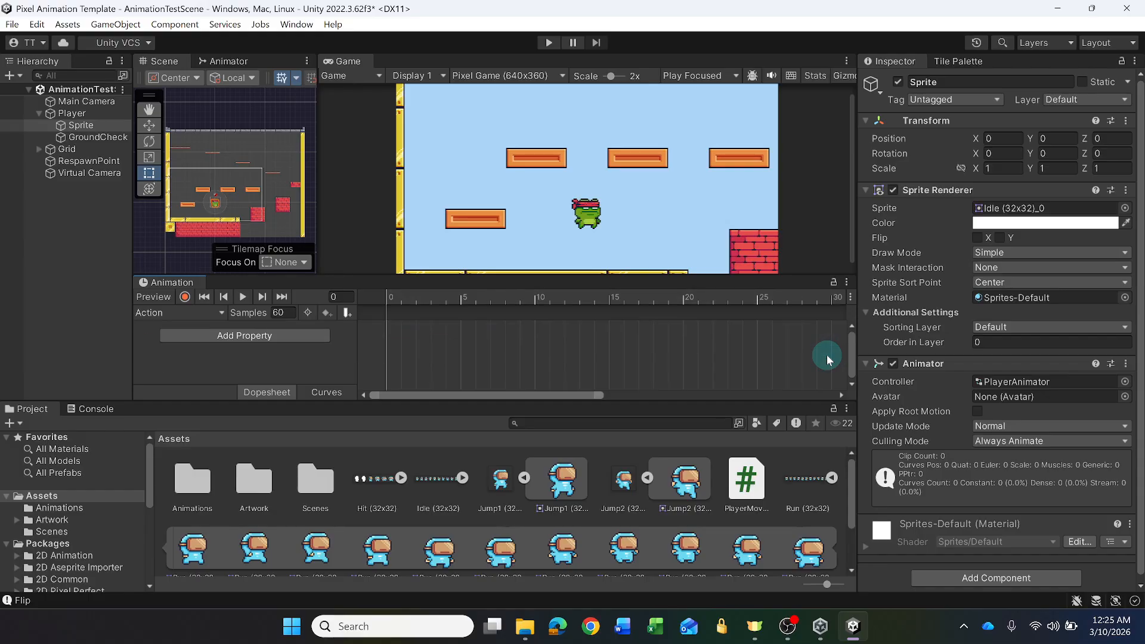
- Expand the Hit (32x32) sheet and add all 7 of its sprites to the Action clip's timeline, starting at frame 0
{"action": "left_click", "coordinate": [401, 478]}
{"action": "left_click", "coordinate": [440, 481]}
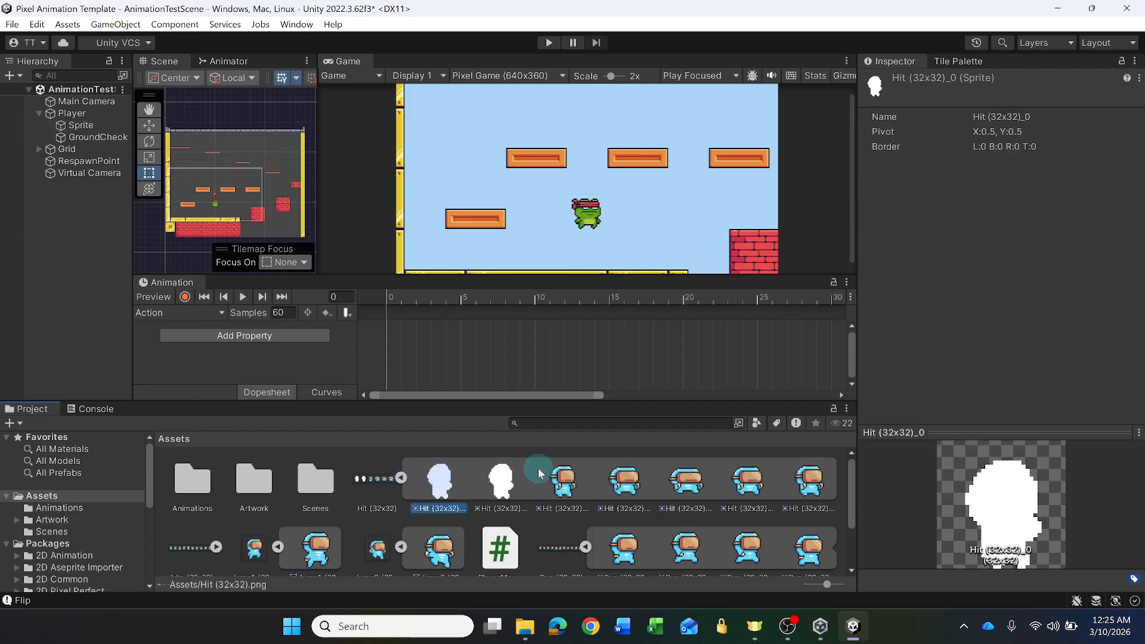
{"action": "left_click", "coordinate": [814, 491], "text": "shift"}
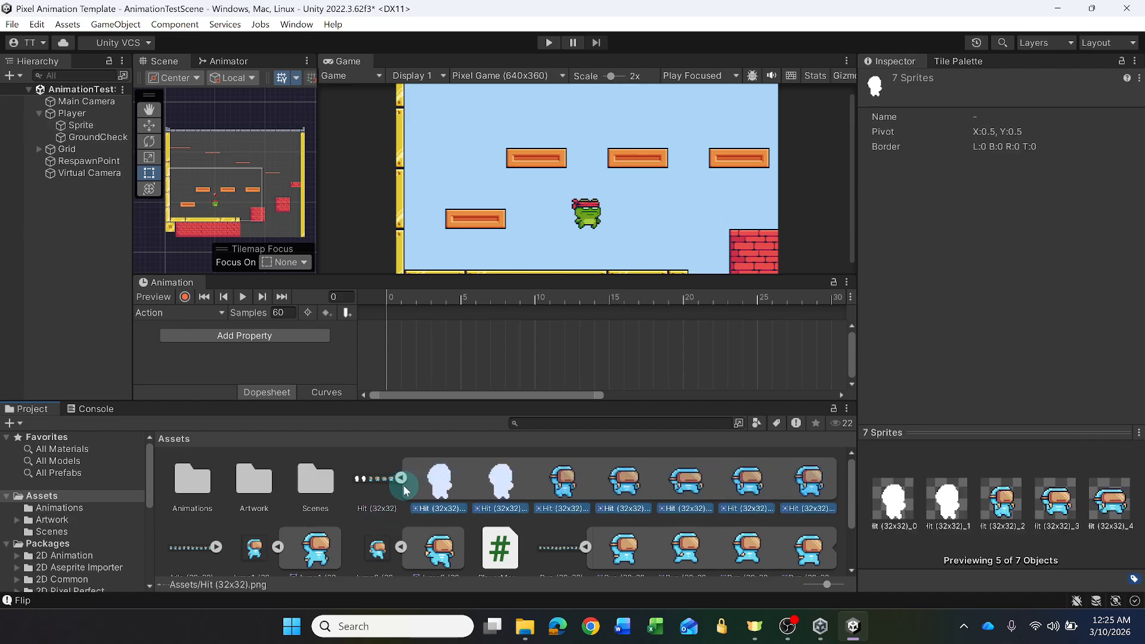
{"action": "left_click_drag", "start_coordinate": [446, 486], "coordinate": [388, 332]}
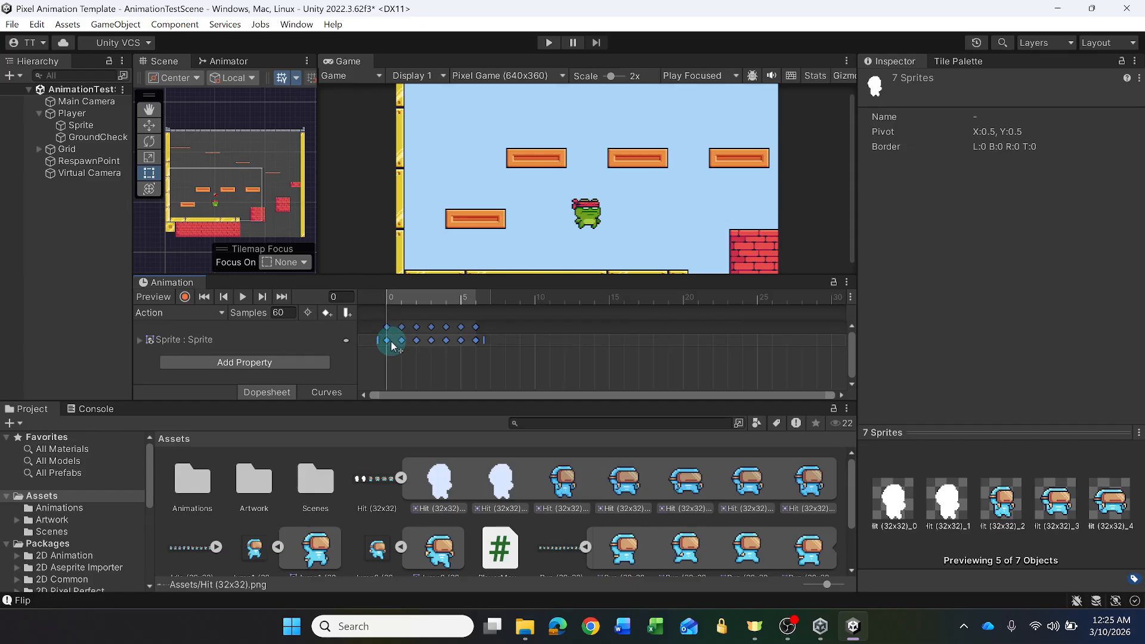
- Preview the Action clip and slow it down by stretching its keyframes to end at frame 24
{"action": "left_click", "coordinate": [242, 297]}
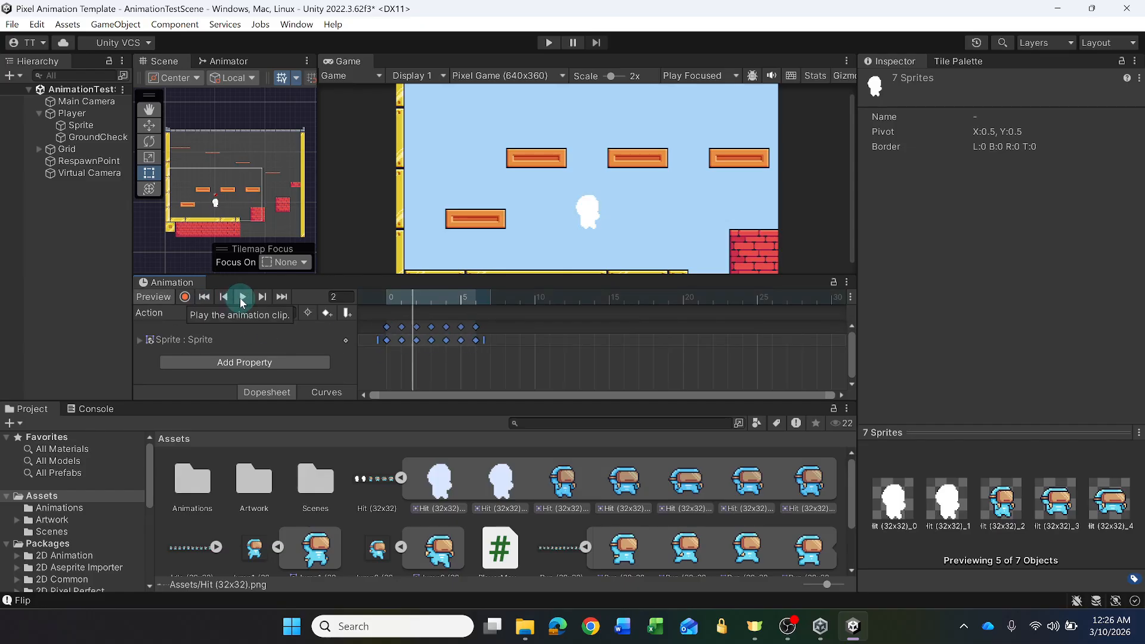
{"action": "left_click_drag", "start_coordinate": [481, 340], "coordinate": [751, 340]}
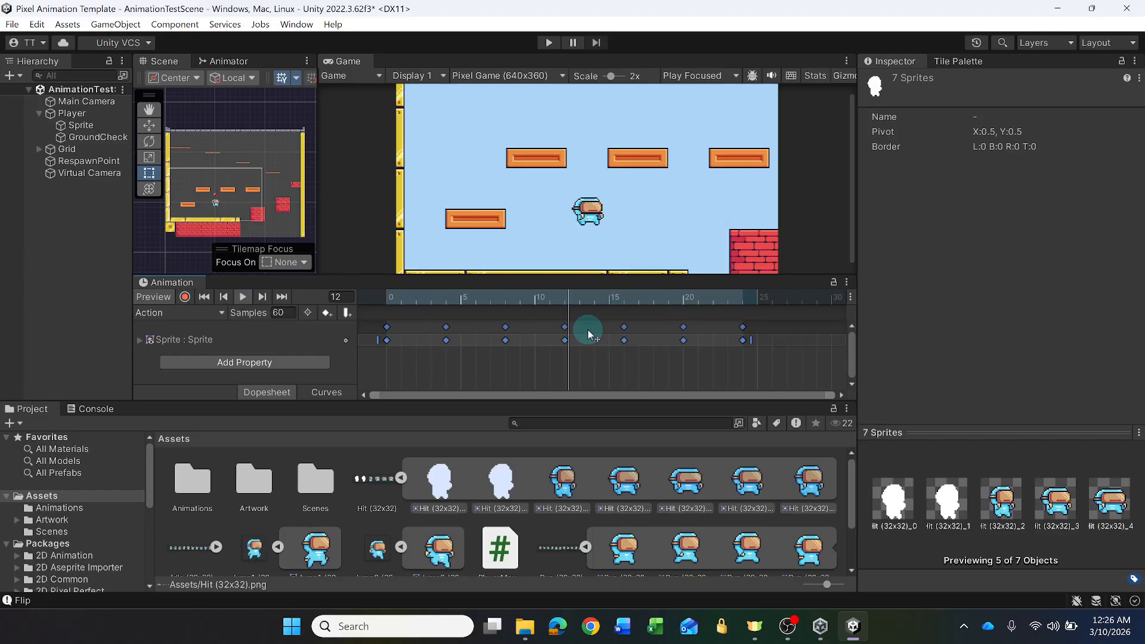
{"action": "left_click", "coordinate": [244, 297]}
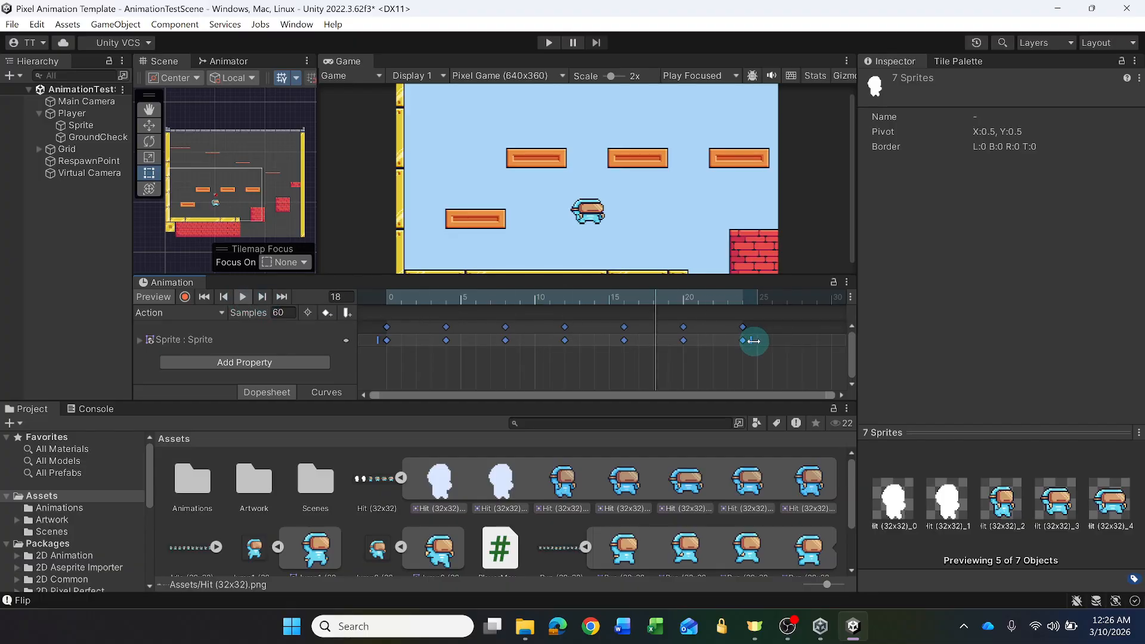
{"action": "left_click", "coordinate": [243, 296]}
- Play back the Idle and Run clips to check their new Virtual Guy frames
{"action": "left_click", "coordinate": [203, 313]}
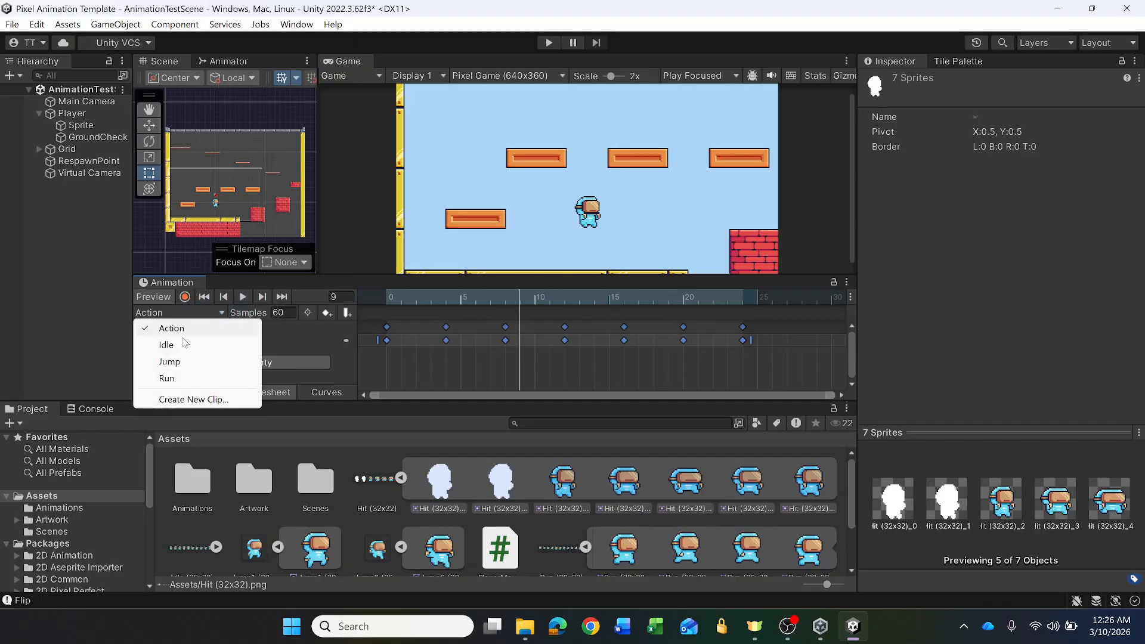
{"action": "left_click", "coordinate": [179, 344]}
{"action": "left_click", "coordinate": [246, 298]}
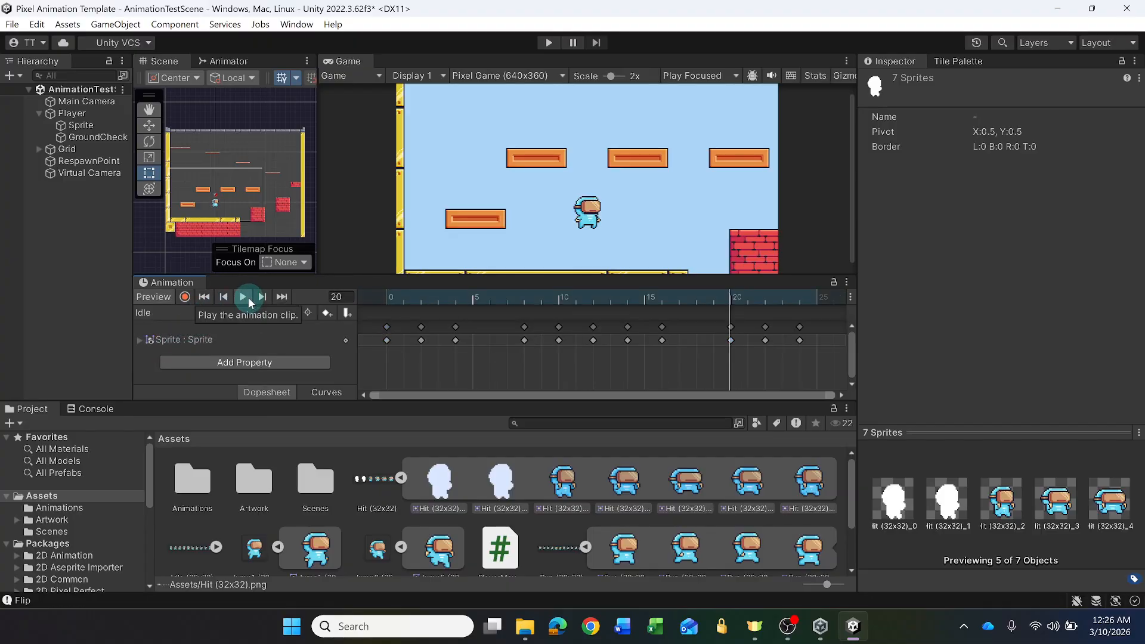
{"action": "left_click", "coordinate": [245, 298]}
{"action": "left_click", "coordinate": [202, 313]}
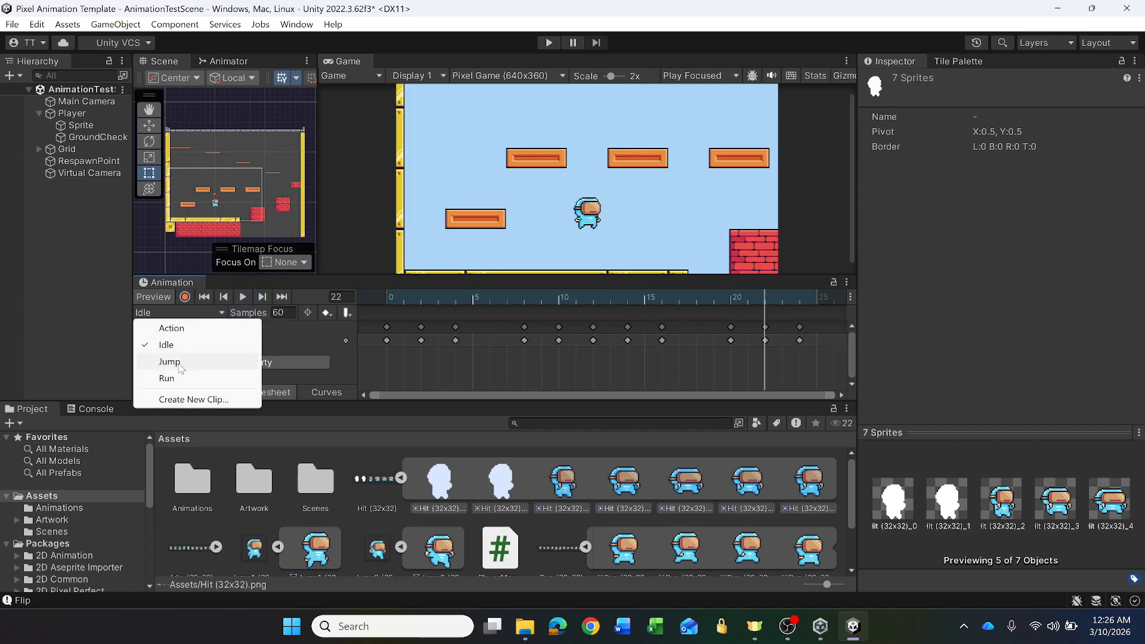
{"action": "left_click", "coordinate": [179, 362]}
{"action": "left_click", "coordinate": [197, 312]}
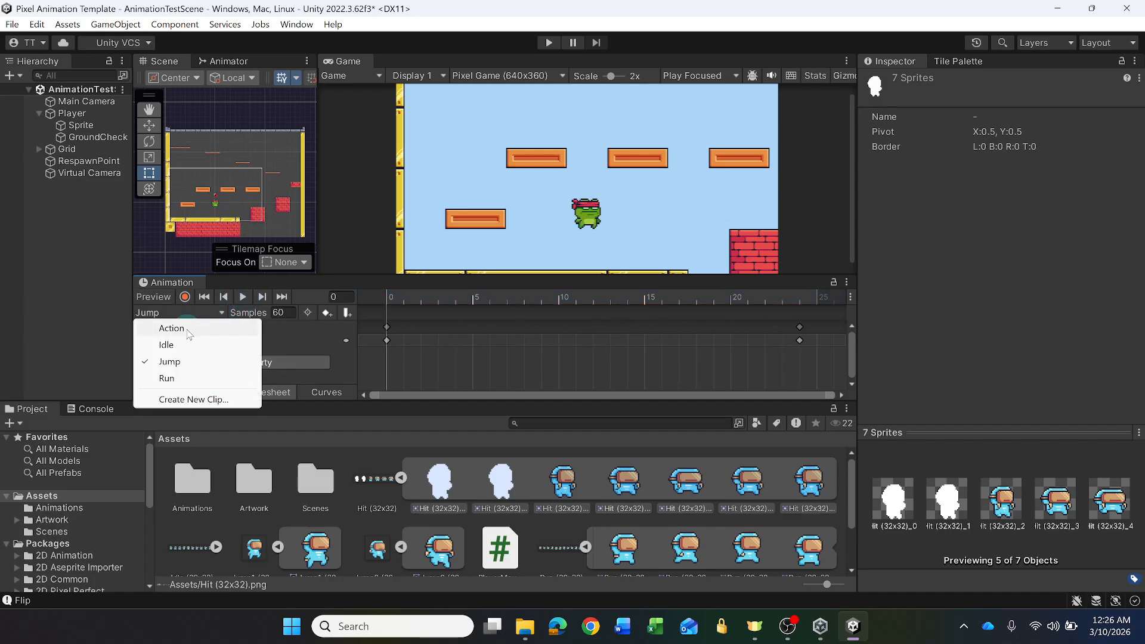
{"action": "left_click", "coordinate": [179, 378]}
{"action": "left_click", "coordinate": [244, 298]}
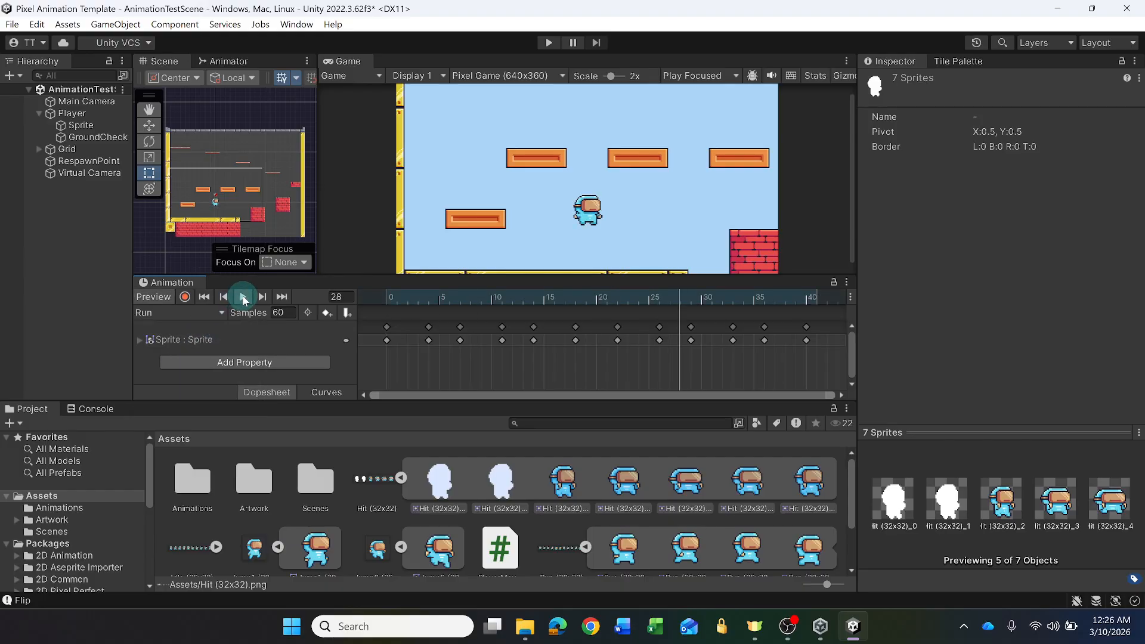
{"action": "left_click", "coordinate": [452, 320]}
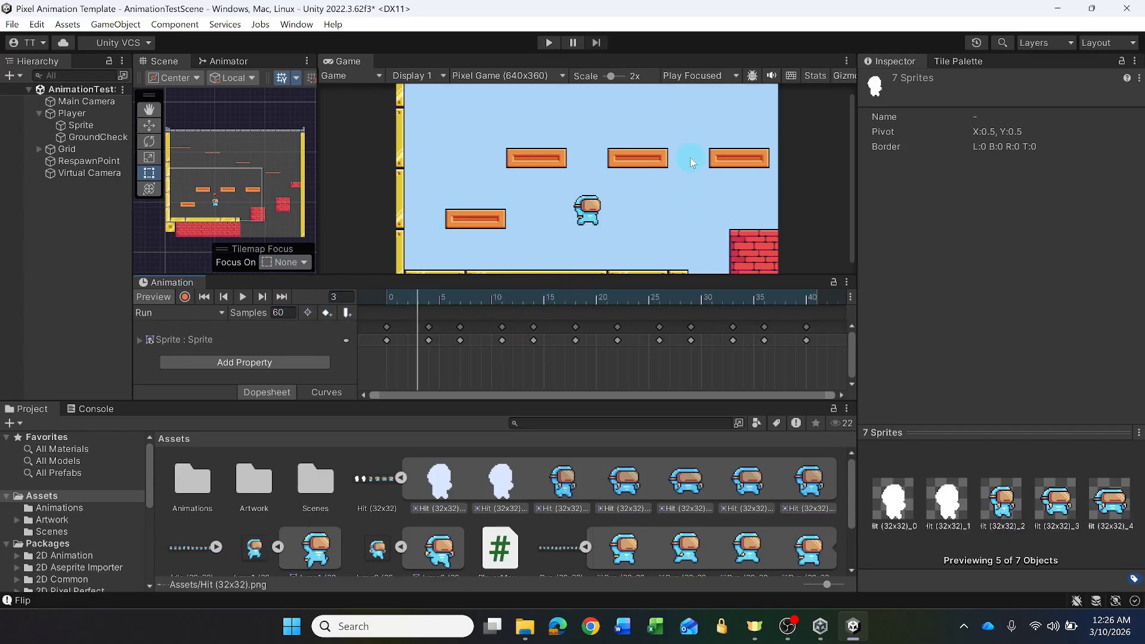
- Play-test the scene, running and jumping across the platforms to check the new player animations, and exit play mode
{"action": "left_click", "coordinate": [549, 43]}
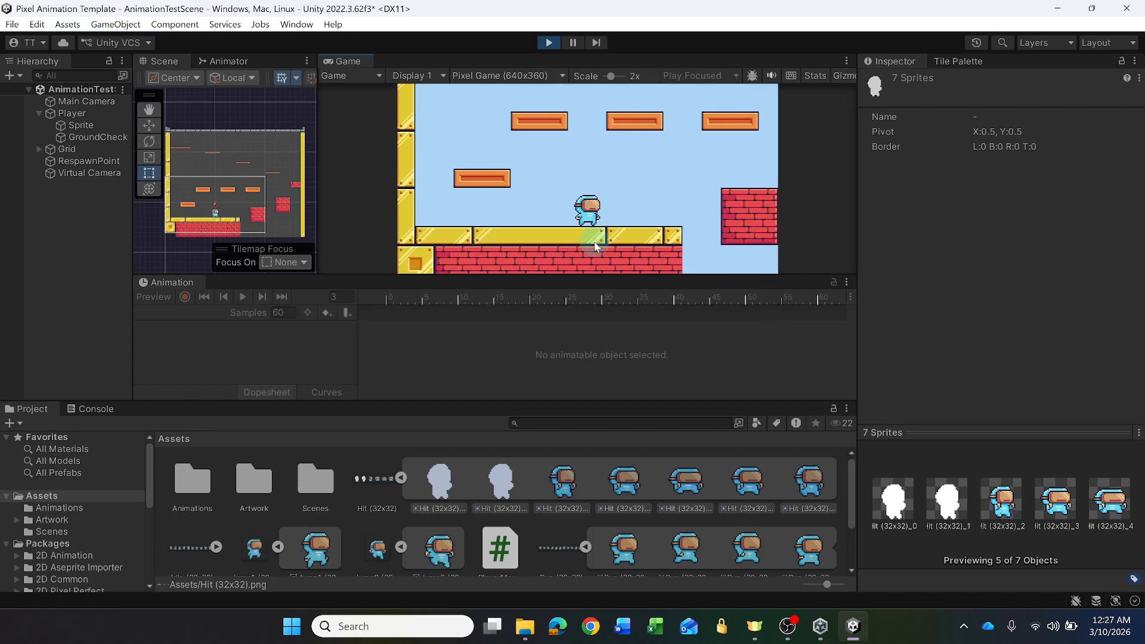
{"action": "key", "text": "Left"}
{"action": "key", "text": "Right"}
{"action": "key", "text": "space"}
{"action": "key", "text": "Left"}
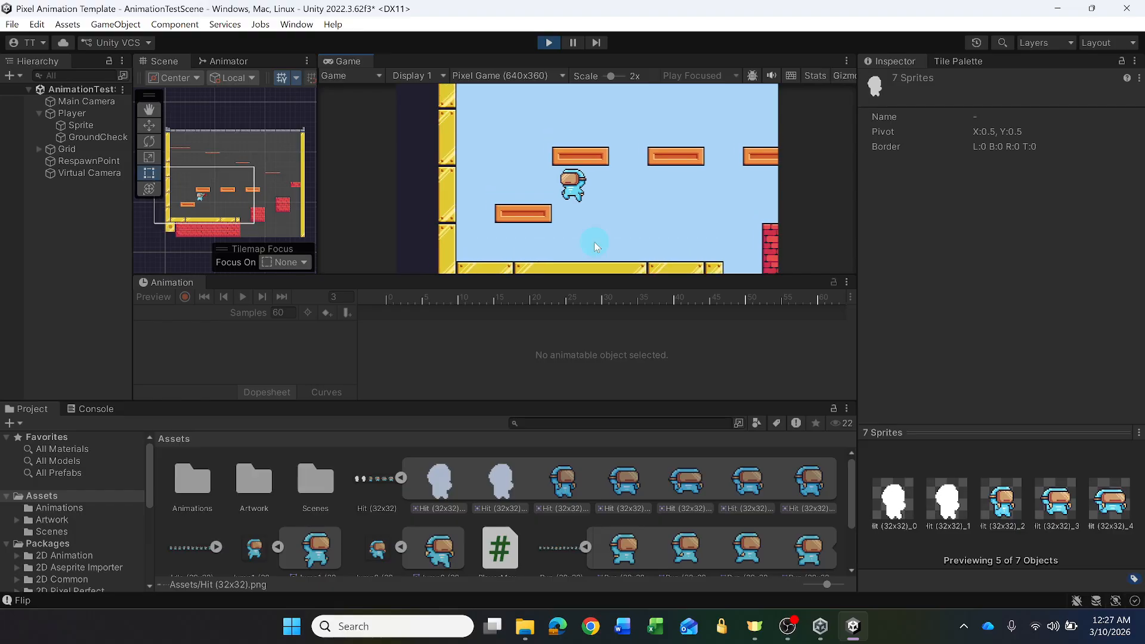
{"action": "key", "text": "space"}
{"action": "key", "text": "Right"}
{"action": "key", "text": "space"}
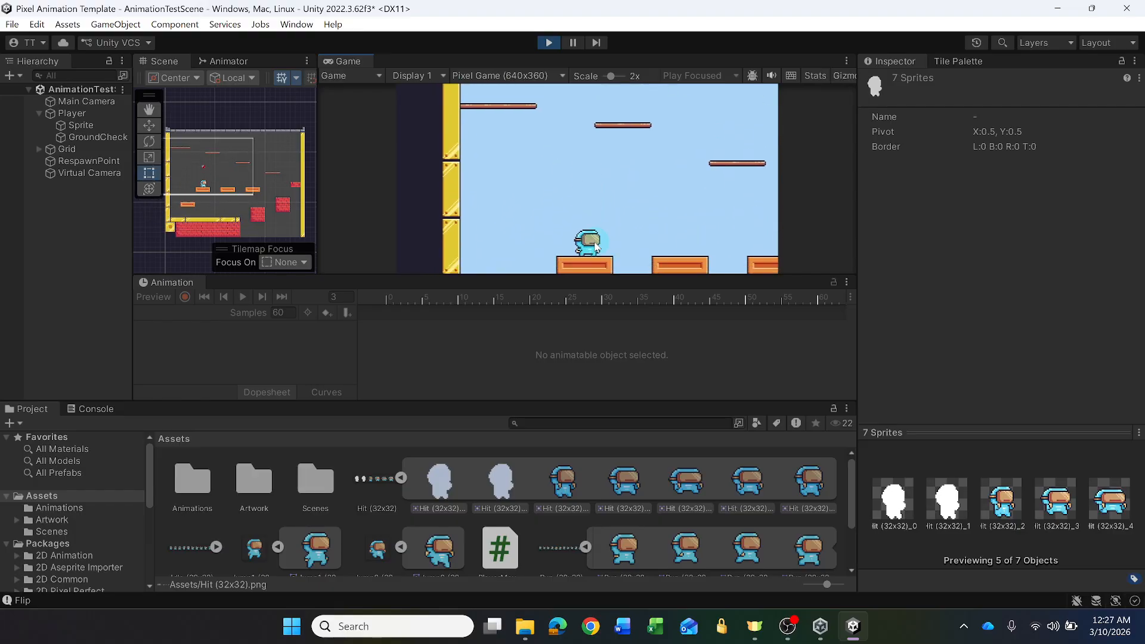
{"action": "key", "text": "space"}
{"action": "key", "text": "space"}
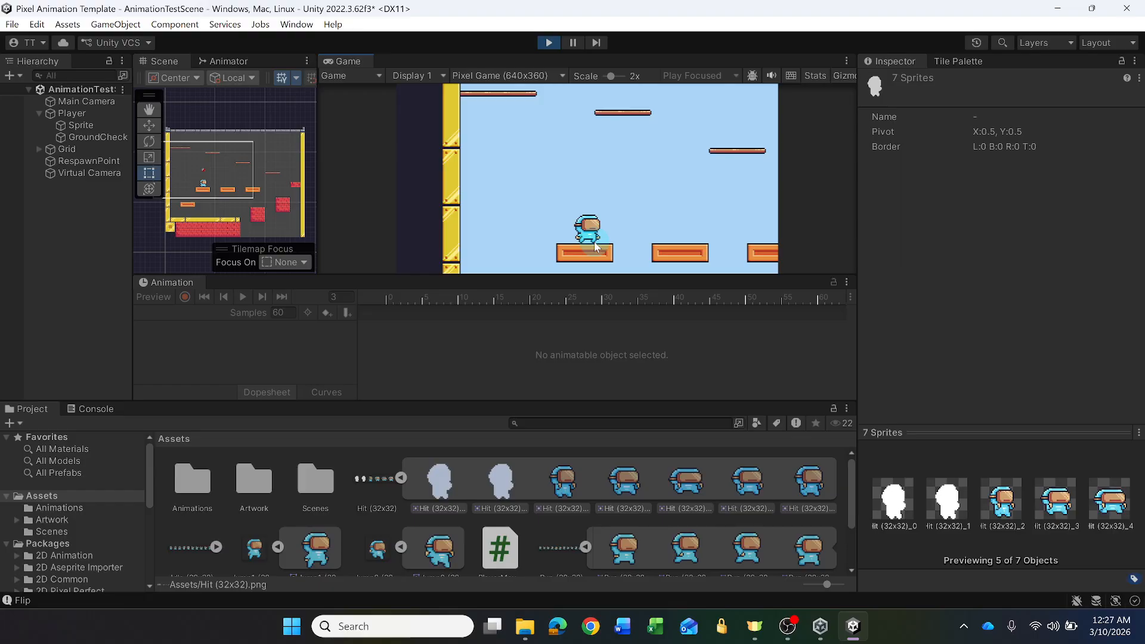
{"action": "key", "text": "space"}
{"action": "key", "text": "space"}
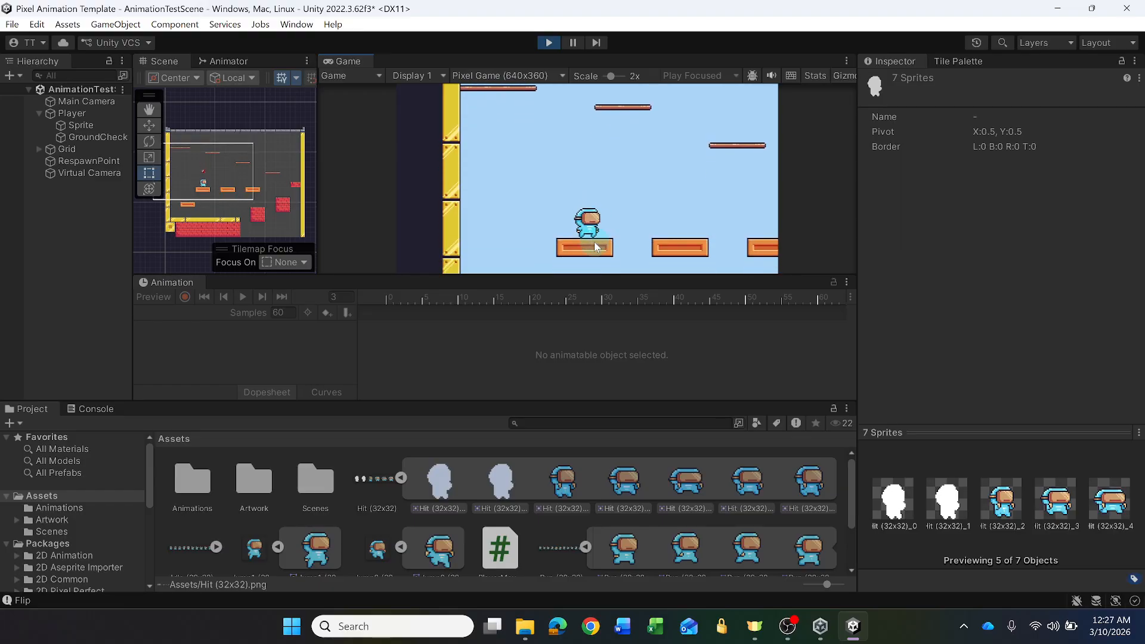
{"action": "key", "text": "space"}
{"action": "key", "text": "Left"}
{"action": "key", "text": "space"}
{"action": "key", "text": "Right"}
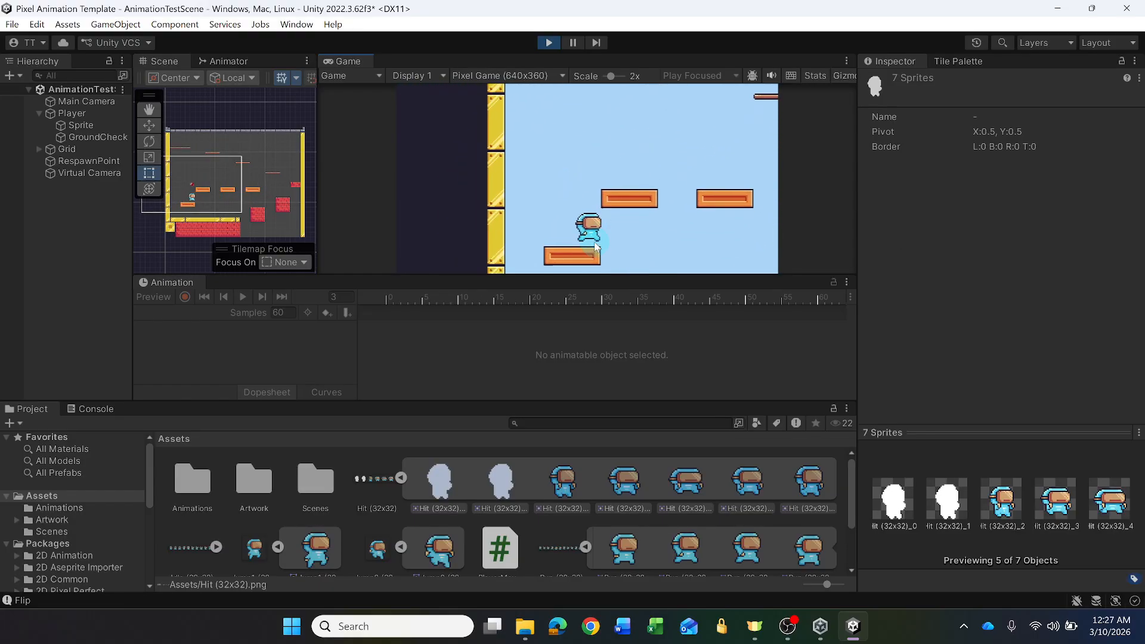
{"action": "key", "text": "space"}
{"action": "key", "text": "Left"}
{"action": "key", "text": "space"}
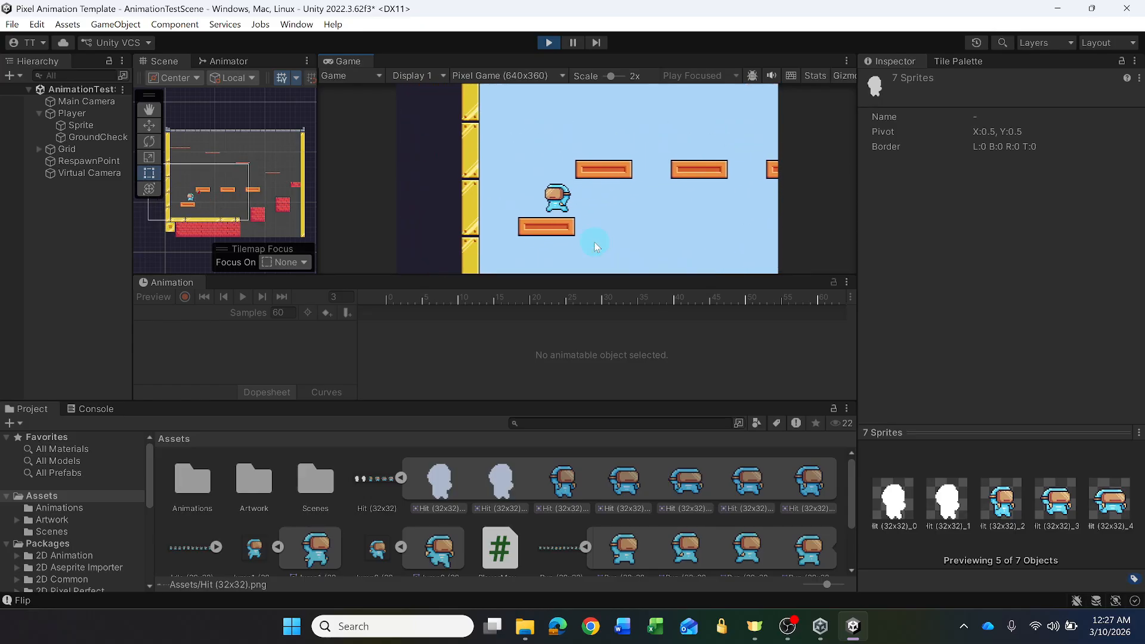
{"action": "key", "text": "Right"}
{"action": "key", "text": "space"}
{"action": "key", "text": "space"}
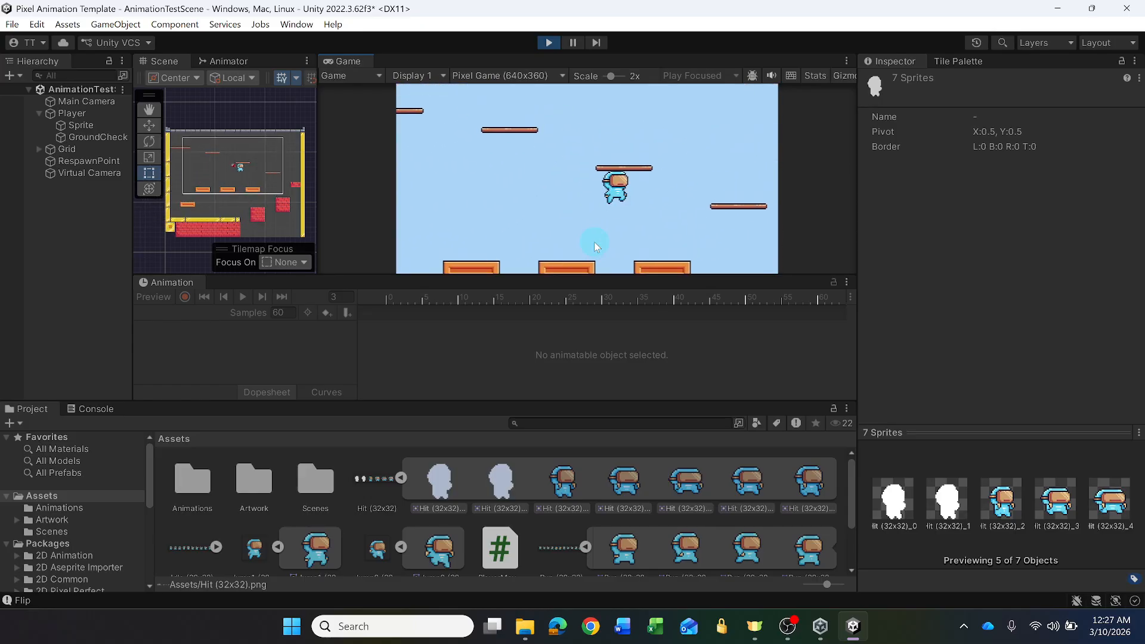
{"action": "key", "text": "Right"}
{"action": "key", "text": "space"}
{"action": "key", "text": "Left"}
{"action": "key", "text": "space"}
{"action": "key", "text": "space"}
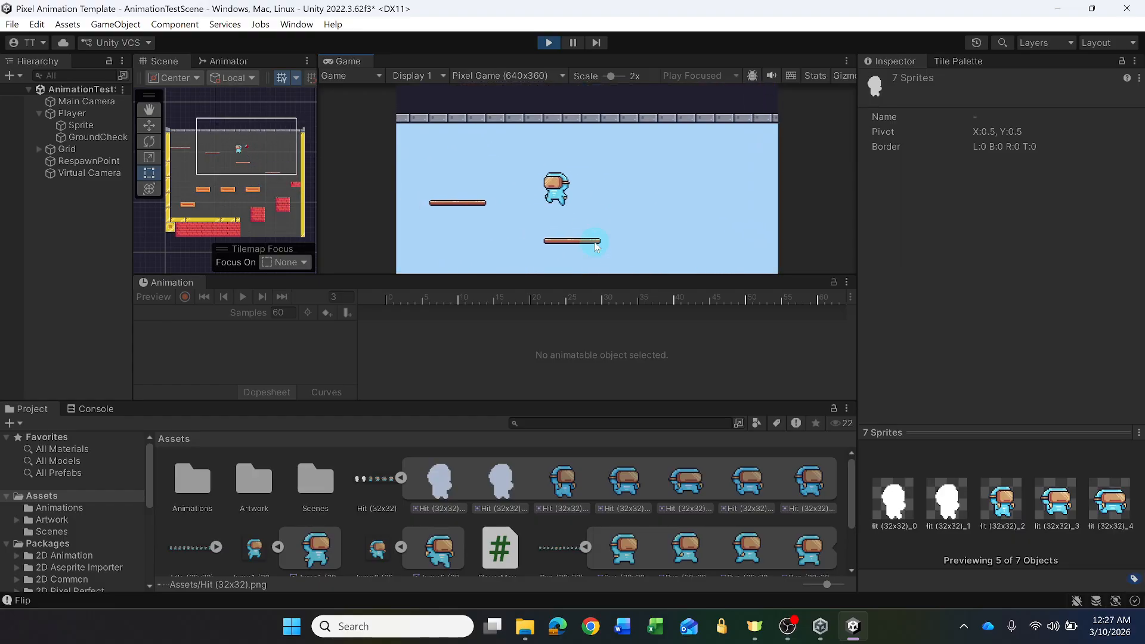
{"action": "key", "text": "space"}
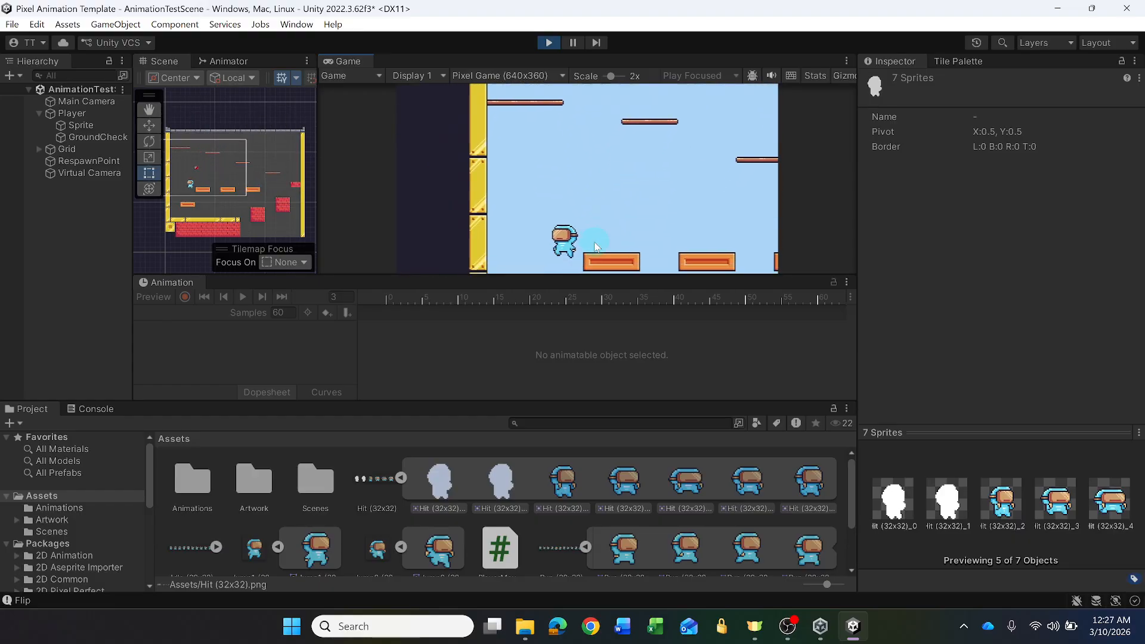
{"action": "key", "text": "Right"}
{"action": "key", "text": "Right"}
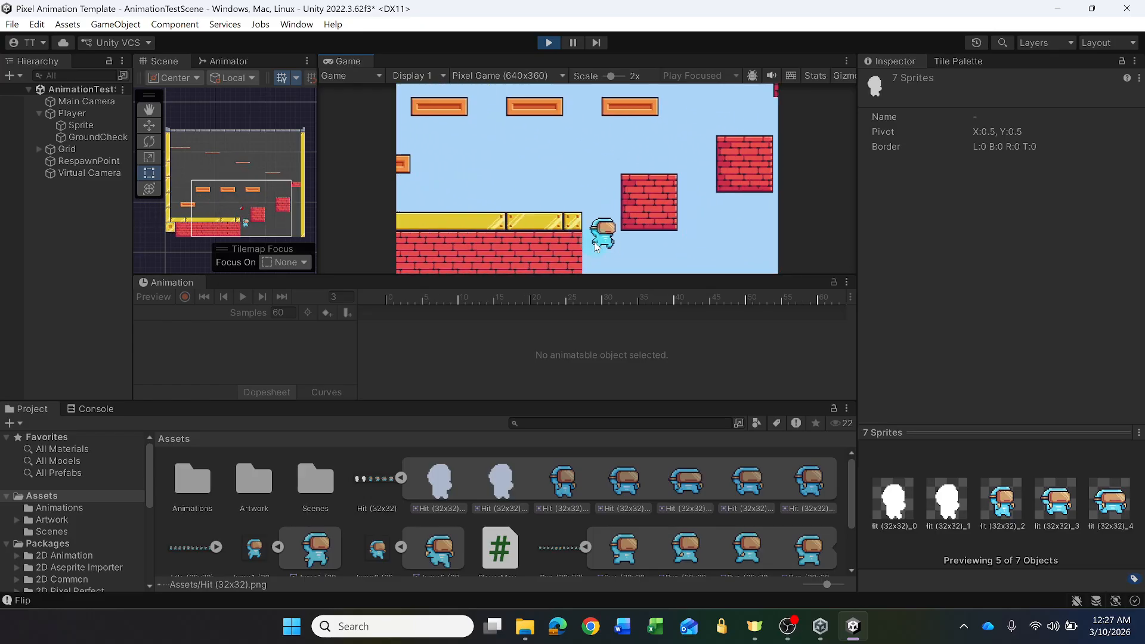
{"action": "key", "text": "Left"}
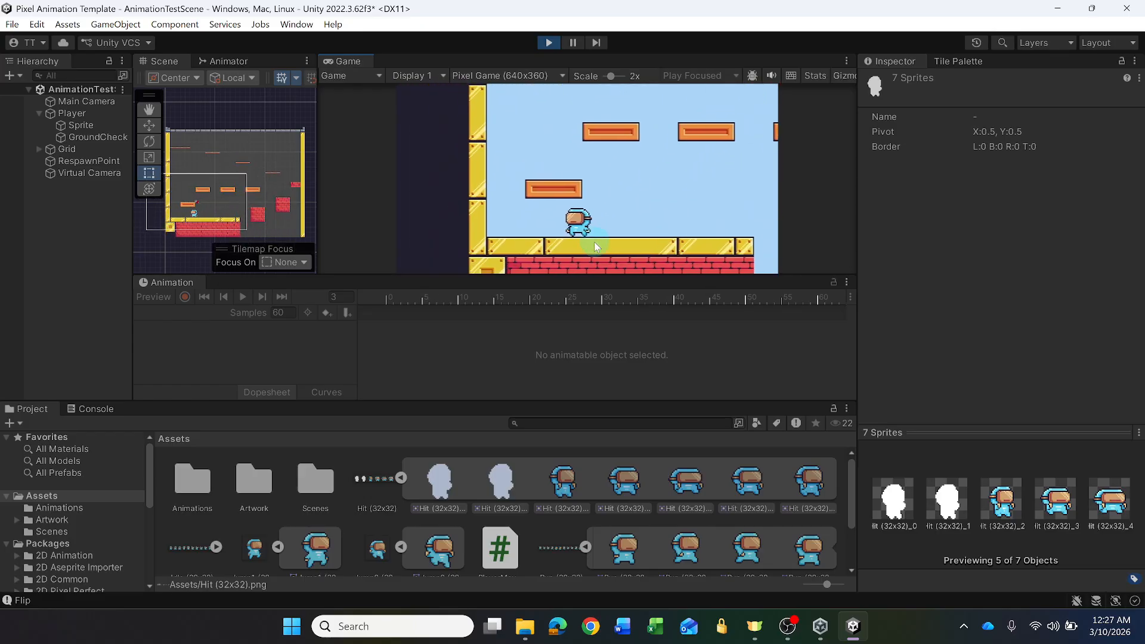
{"action": "key", "text": "space"}
{"action": "key", "text": "Right"}
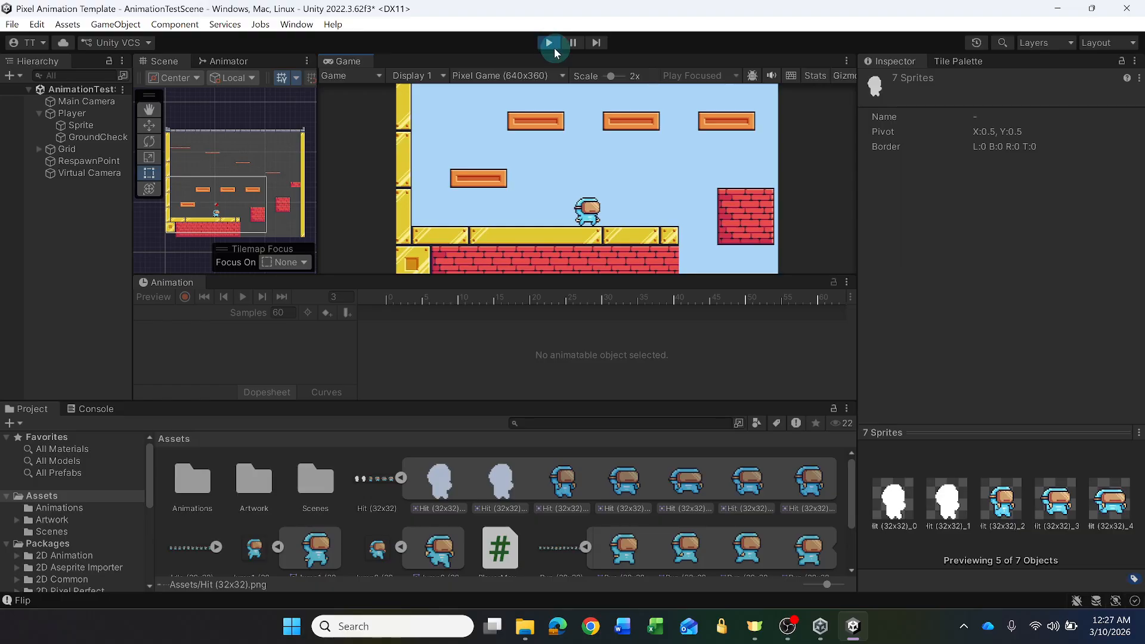
{"action": "left_click", "coordinate": [549, 43]}
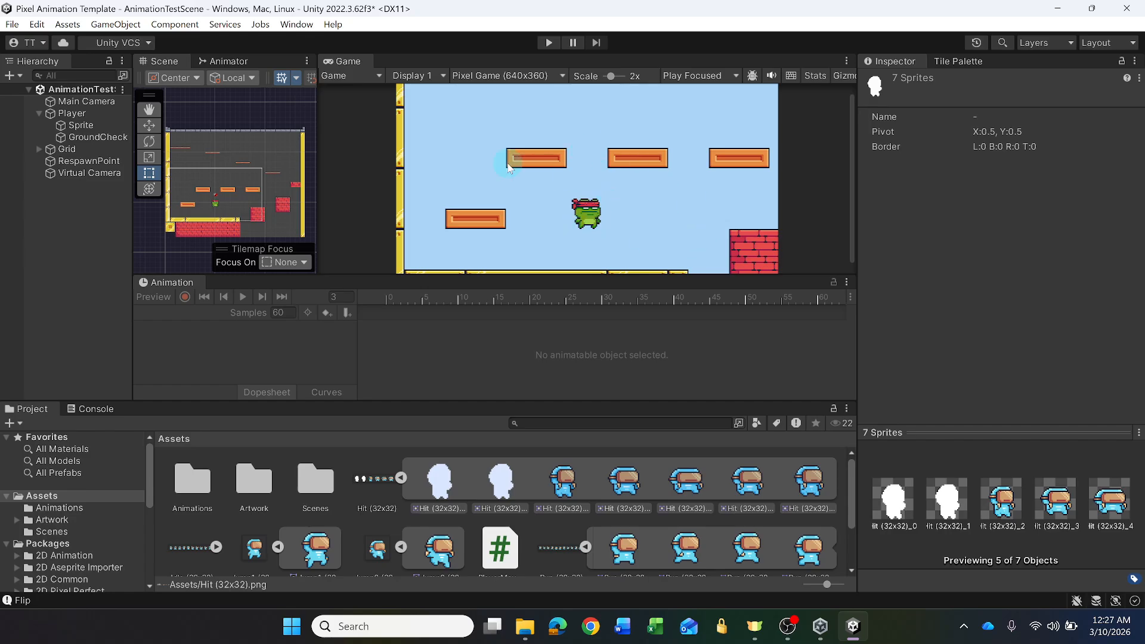
- Collapse the expanded Hit, Jump1, Jump2 and Run sprite sheets in the Assets folder
{"action": "left_click", "coordinate": [80, 127]}
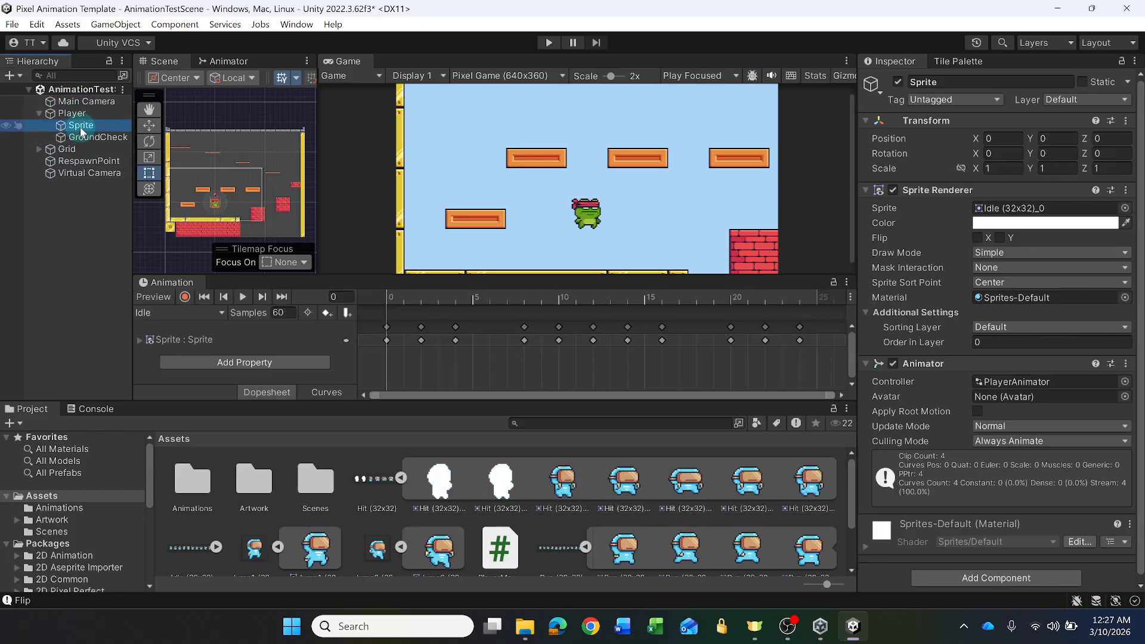
{"action": "left_click", "coordinate": [401, 479]}
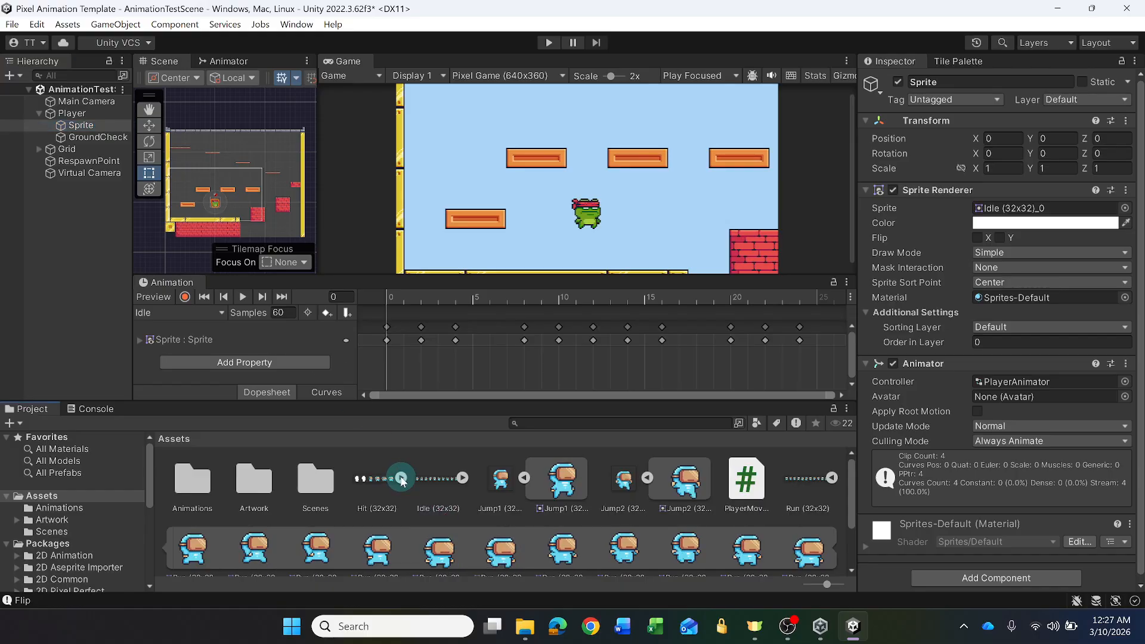
{"action": "left_click", "coordinate": [524, 479]}
{"action": "left_click", "coordinate": [769, 478]}
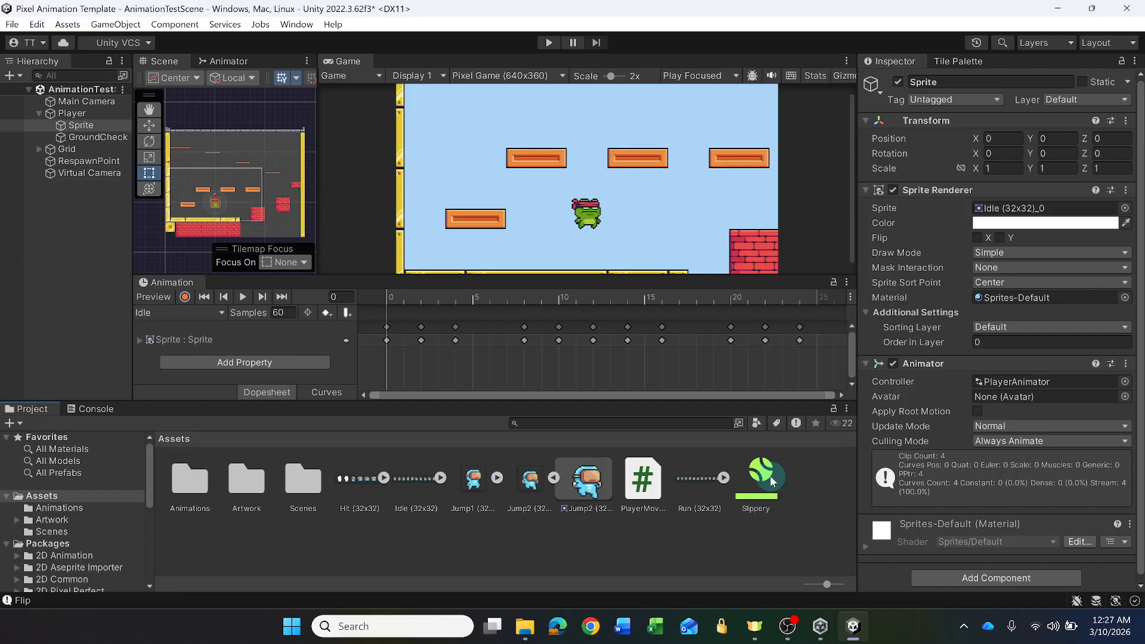
{"action": "left_click", "coordinate": [518, 467]}
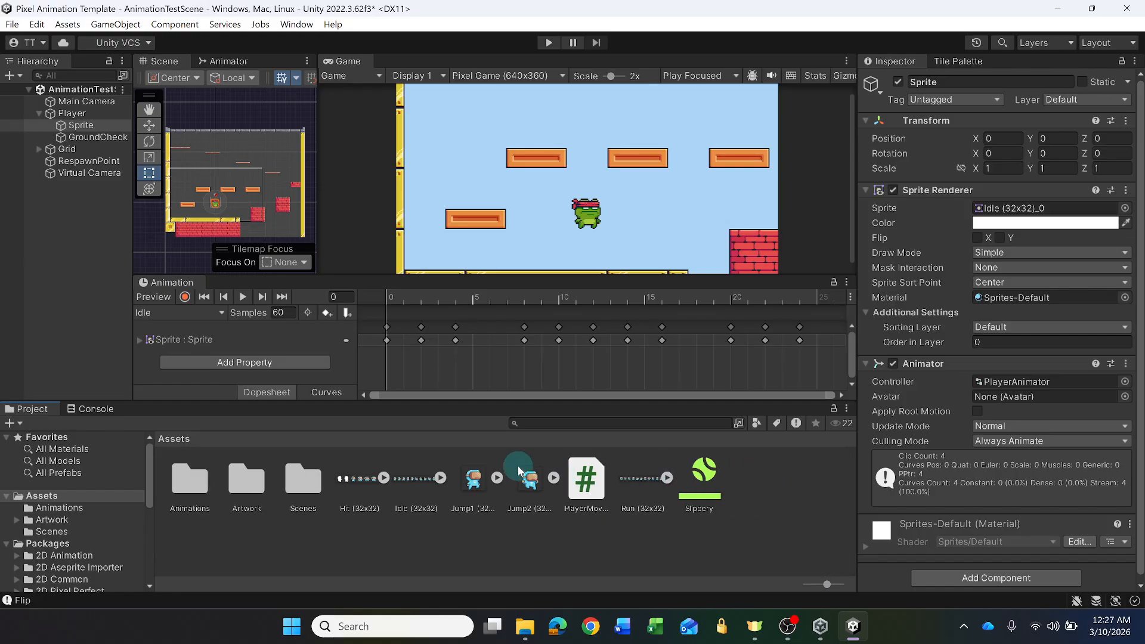
{"action": "left_click", "coordinate": [440, 478]}
{"action": "left_click", "coordinate": [464, 478]}
{"action": "left_click", "coordinate": [497, 479]}
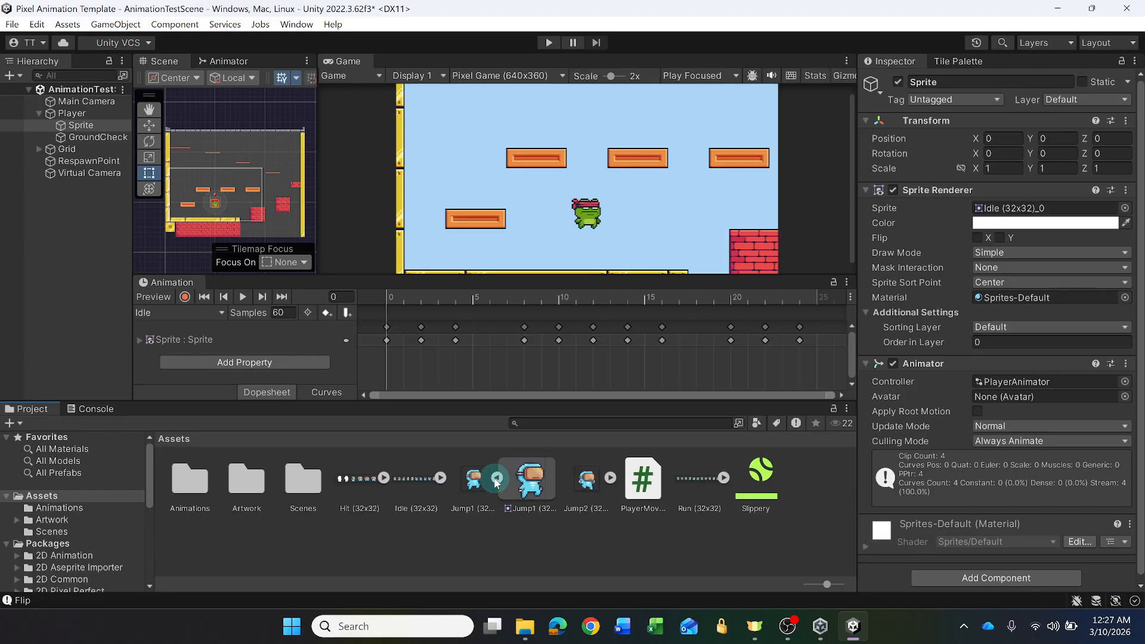
{"action": "left_click", "coordinate": [497, 479]}
- Expand the Idle (32x32) sheet and assign its first sprite, Idle (32x32)_0, to the Sprite object's Sprite Renderer
{"action": "left_click", "coordinate": [442, 477]}
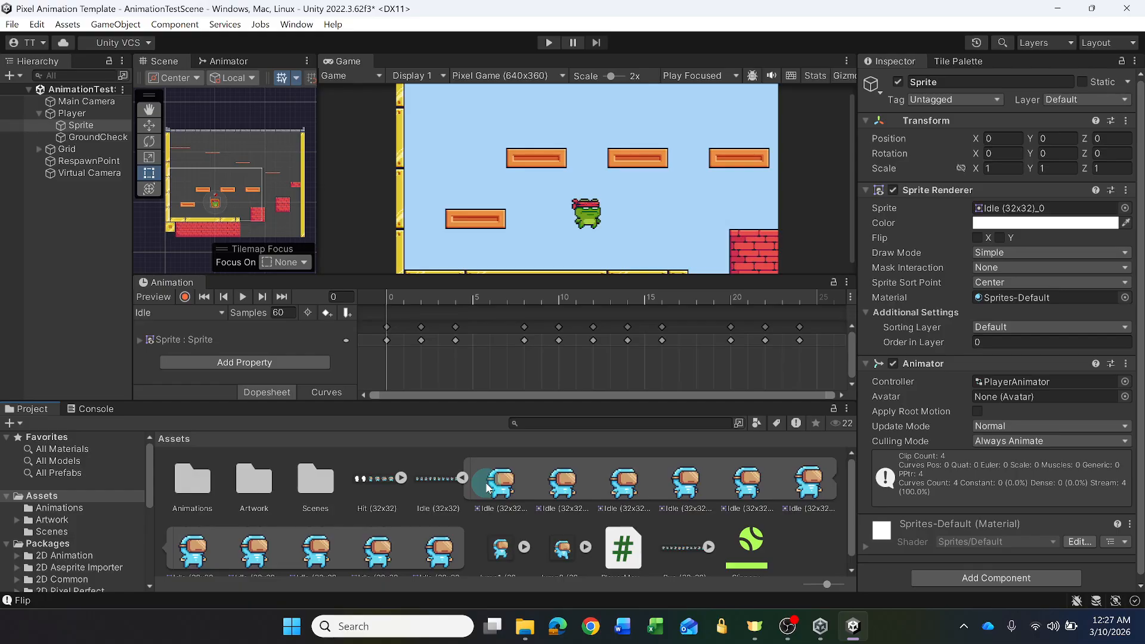
{"action": "left_click", "coordinate": [149, 157]}
{"action": "left_click", "coordinate": [81, 126]}
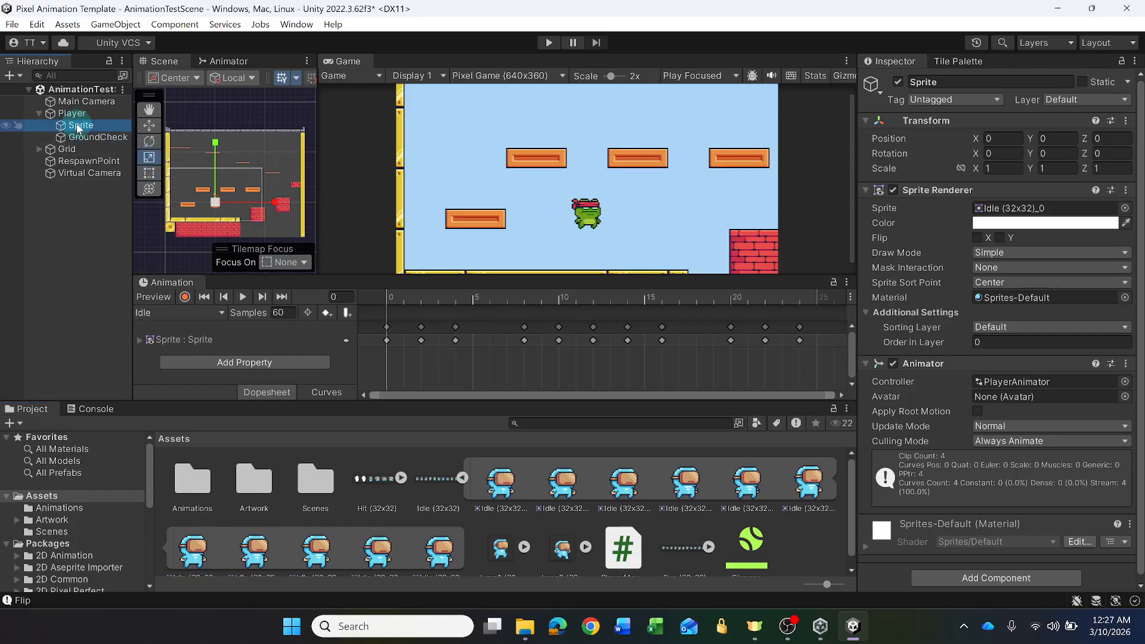
{"action": "left_click", "coordinate": [506, 483]}
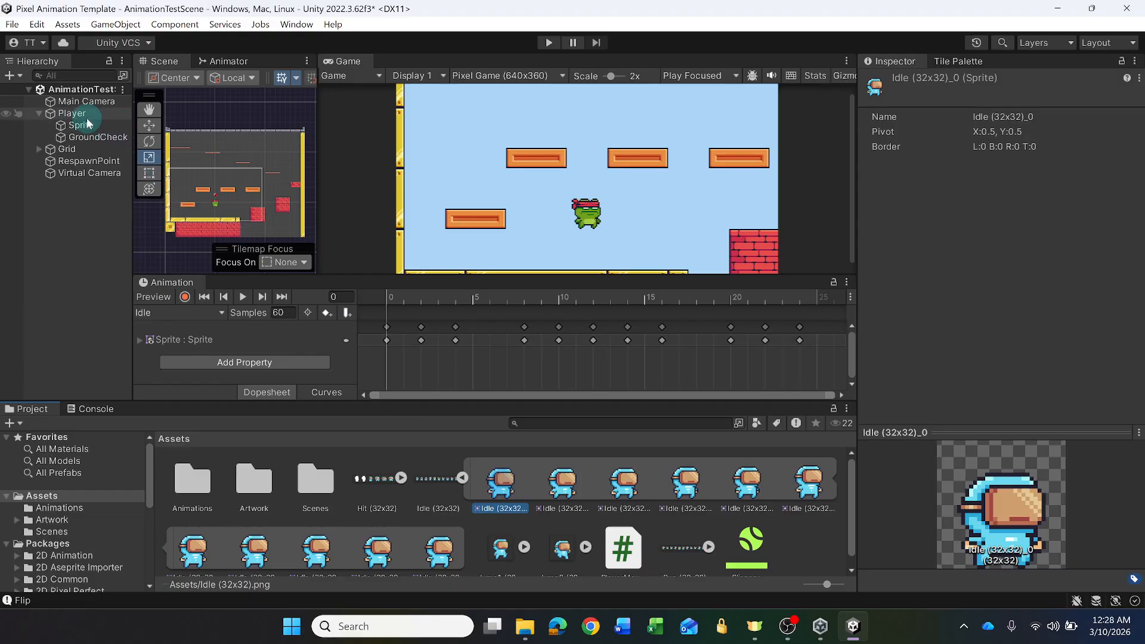
{"action": "left_click", "coordinate": [70, 125]}
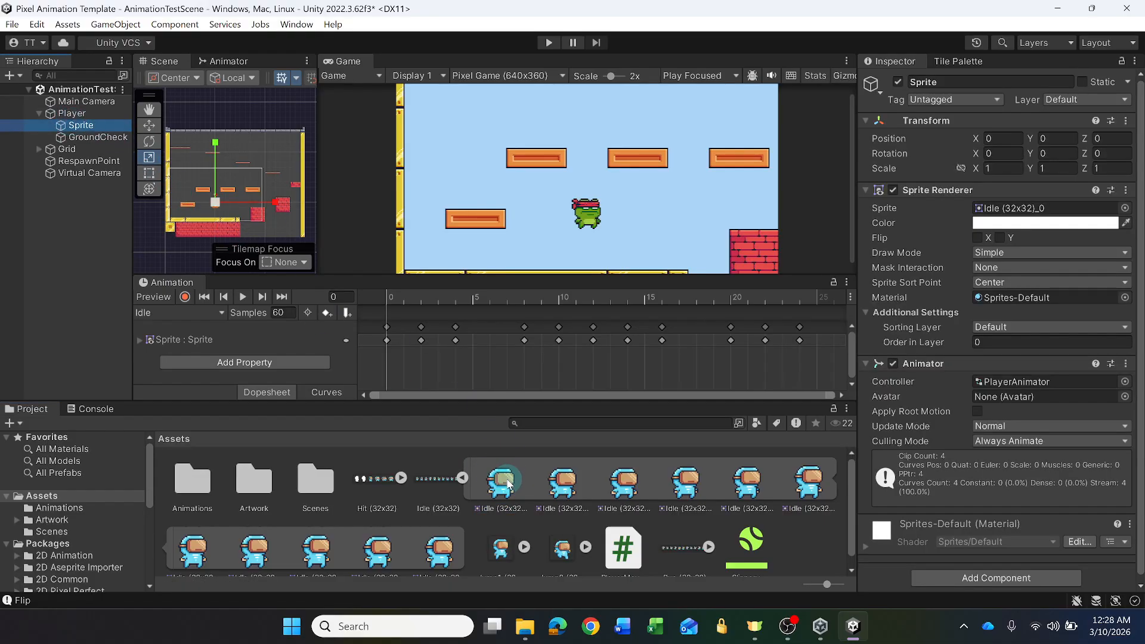
{"action": "left_click_drag", "start_coordinate": [505, 483], "coordinate": [994, 214]}
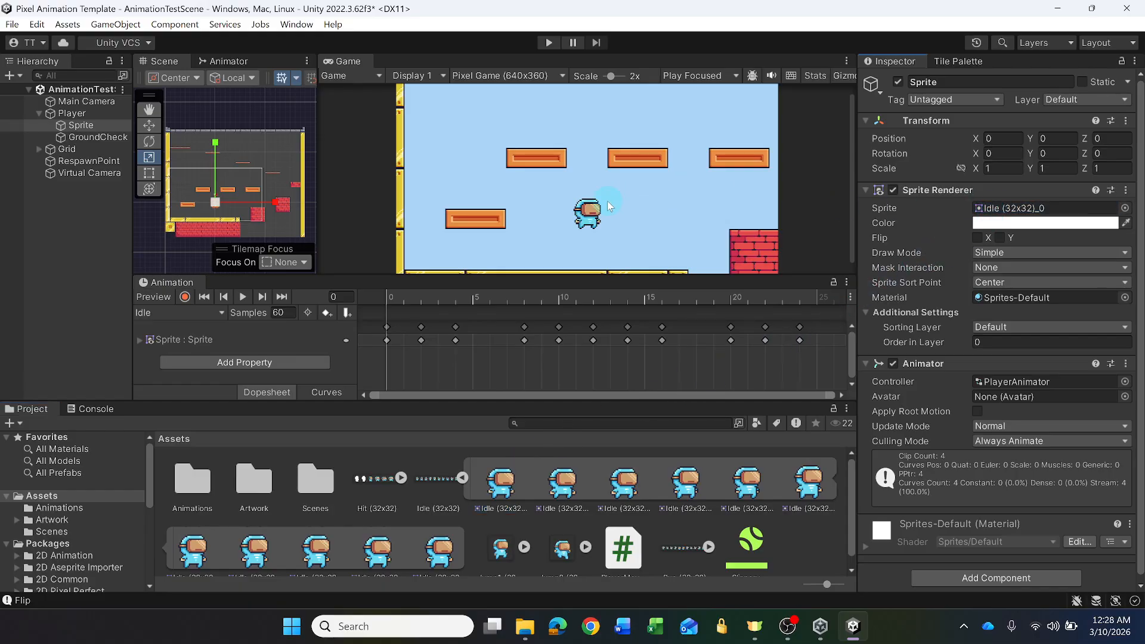
- Dock the Animation window beside Console, bring the Project window back up front and widen the Scene view
{"action": "left_click", "coordinate": [68, 113]}
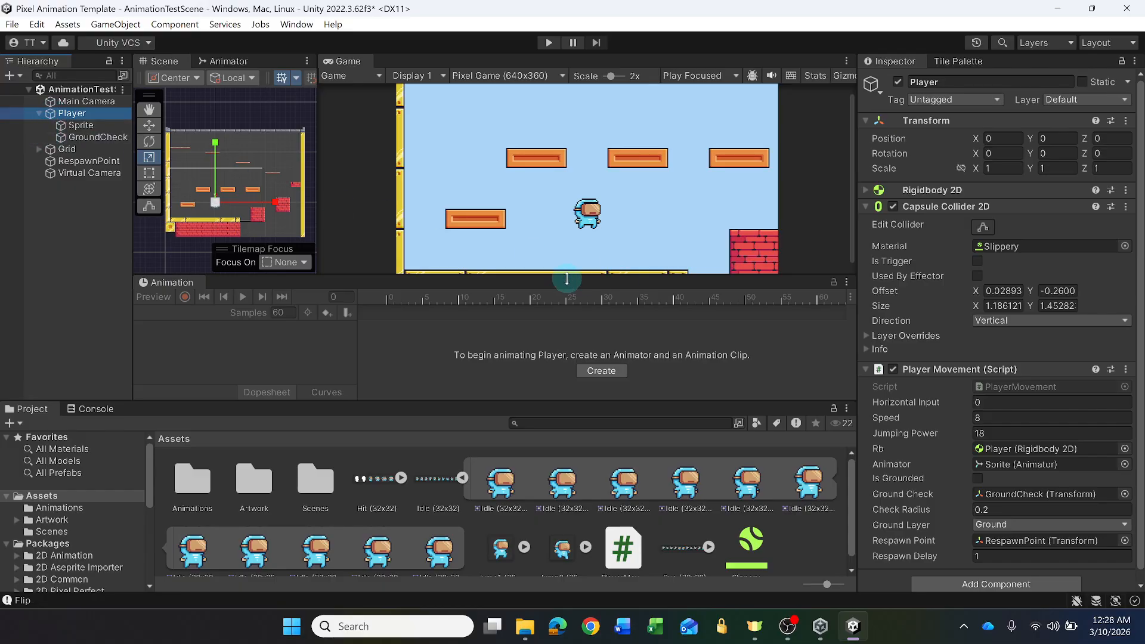
{"action": "left_click_drag", "start_coordinate": [350, 274], "coordinate": [407, 287]}
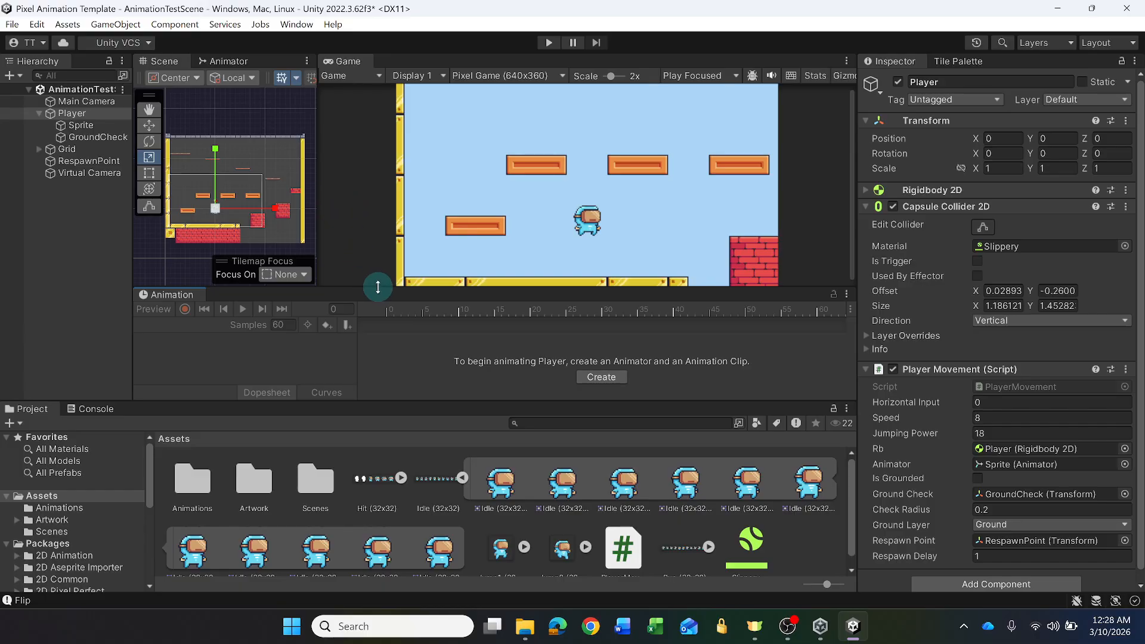
{"action": "left_click_drag", "start_coordinate": [378, 288], "coordinate": [377, 293]}
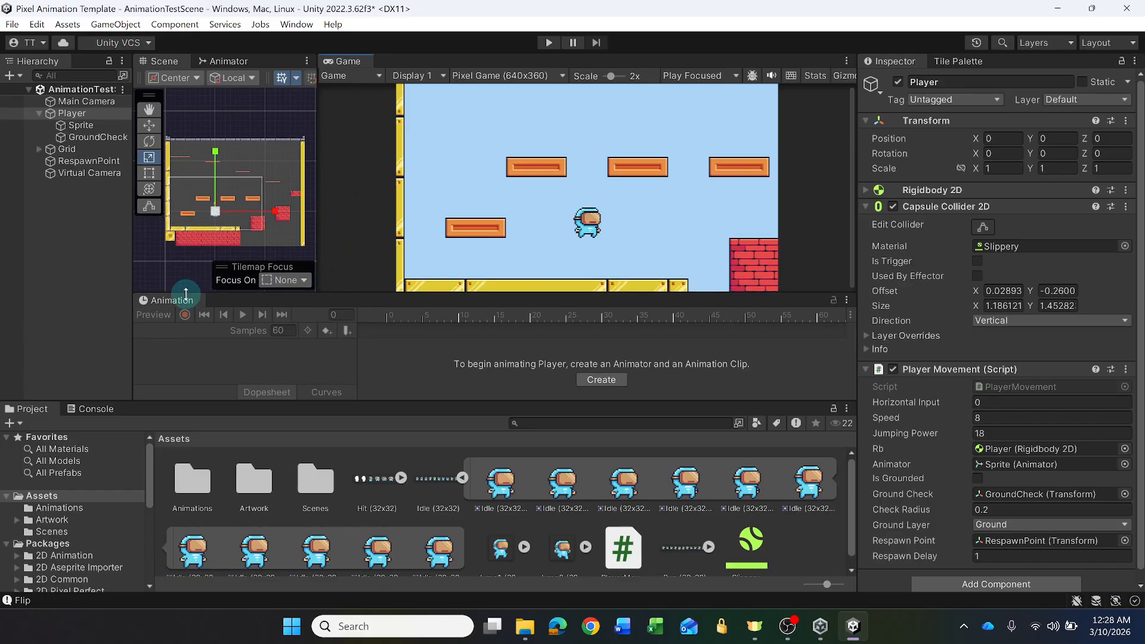
{"action": "left_click_drag", "start_coordinate": [168, 300], "coordinate": [141, 412]}
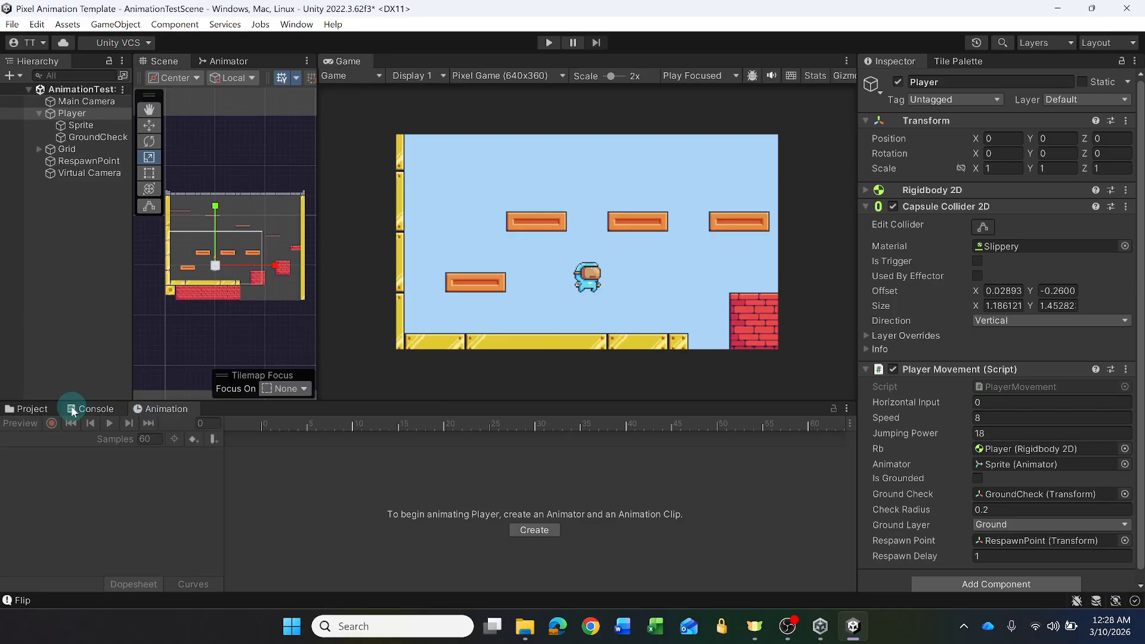
{"action": "left_click", "coordinate": [23, 408]}
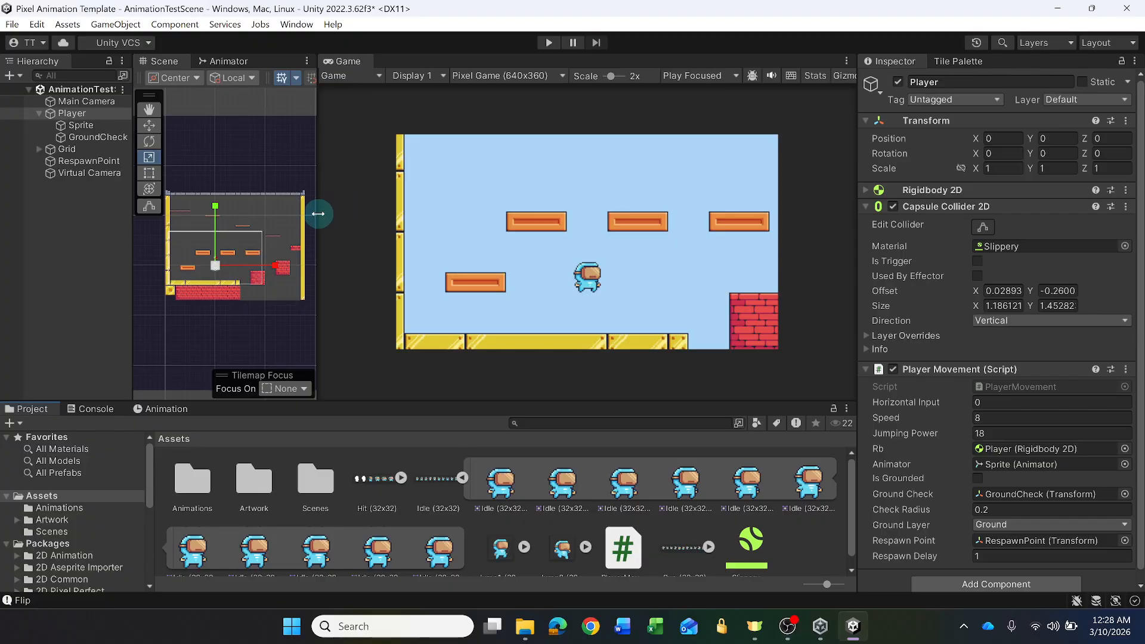
{"action": "left_click_drag", "start_coordinate": [318, 213], "coordinate": [630, 239]}
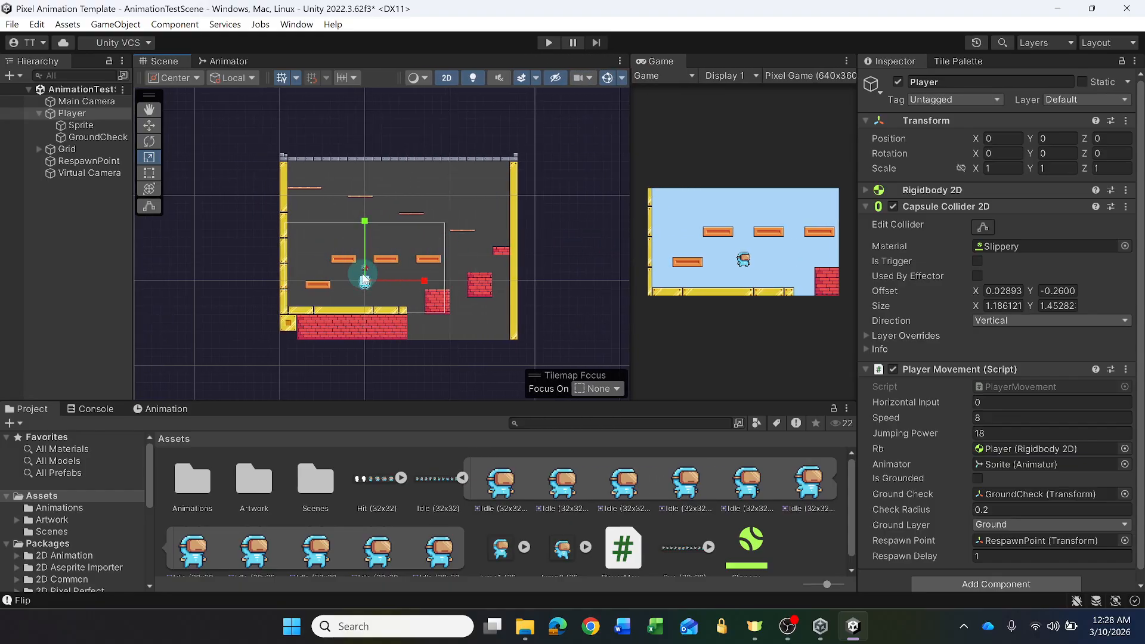
- Frame the Player and adjust its Capsule Collider 2D outline to fit the sprite, about 1.18 wide and 1.45 tall
{"action": "left_click", "coordinate": [66, 114]}
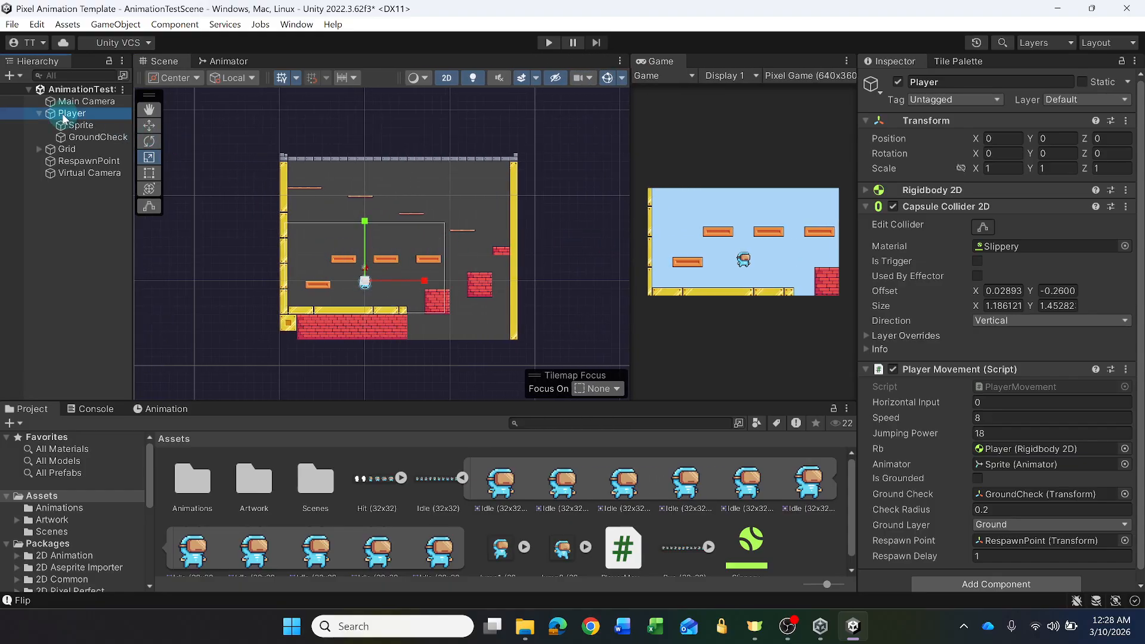
{"action": "left_click", "coordinate": [370, 280]}
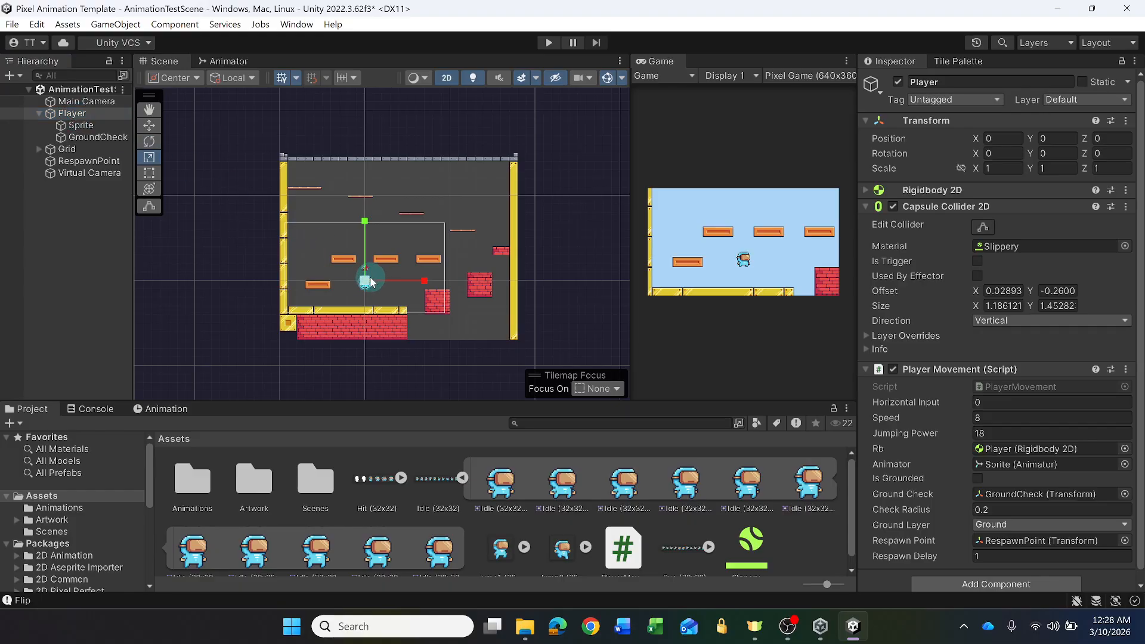
{"action": "key", "text": "f"}
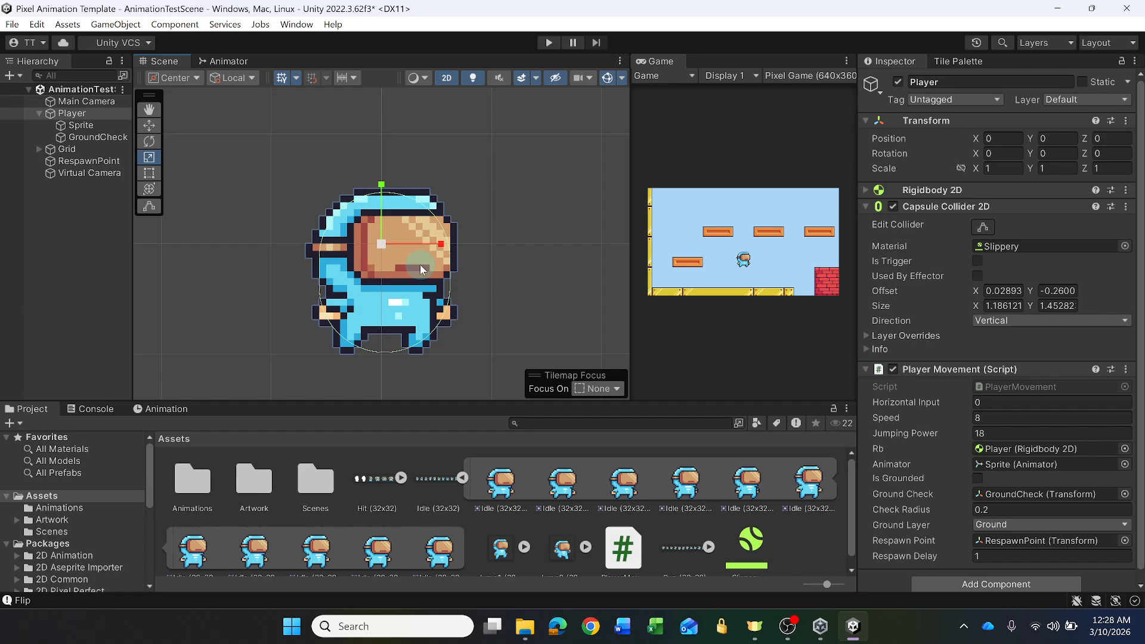
{"action": "left_click", "coordinate": [70, 115]}
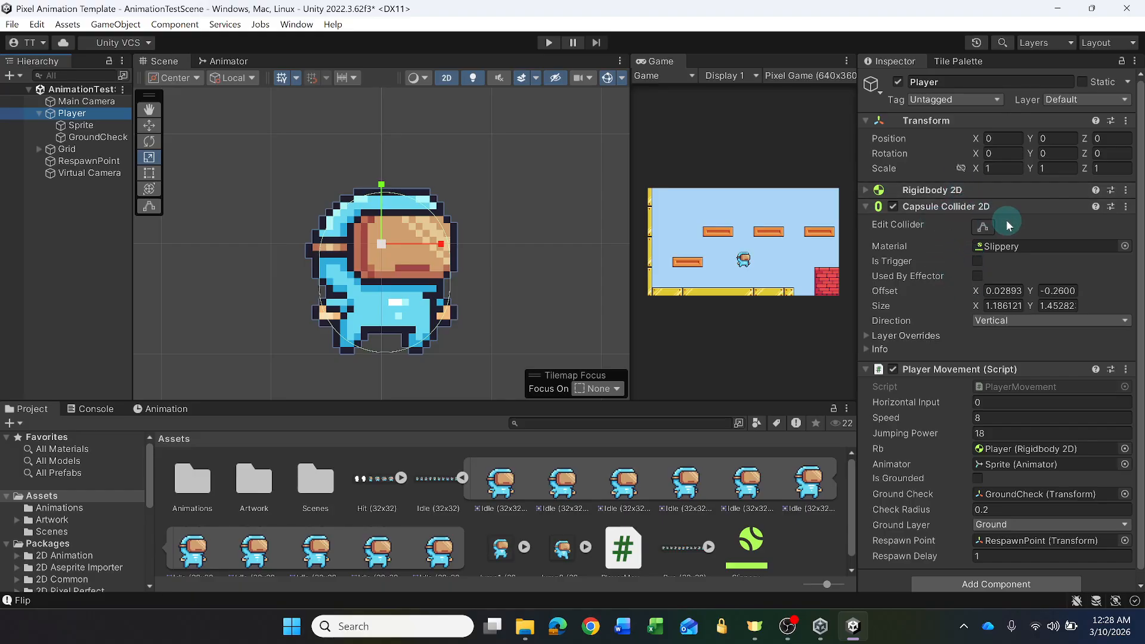
{"action": "left_click", "coordinate": [865, 207]}
{"action": "left_click", "coordinate": [865, 206]}
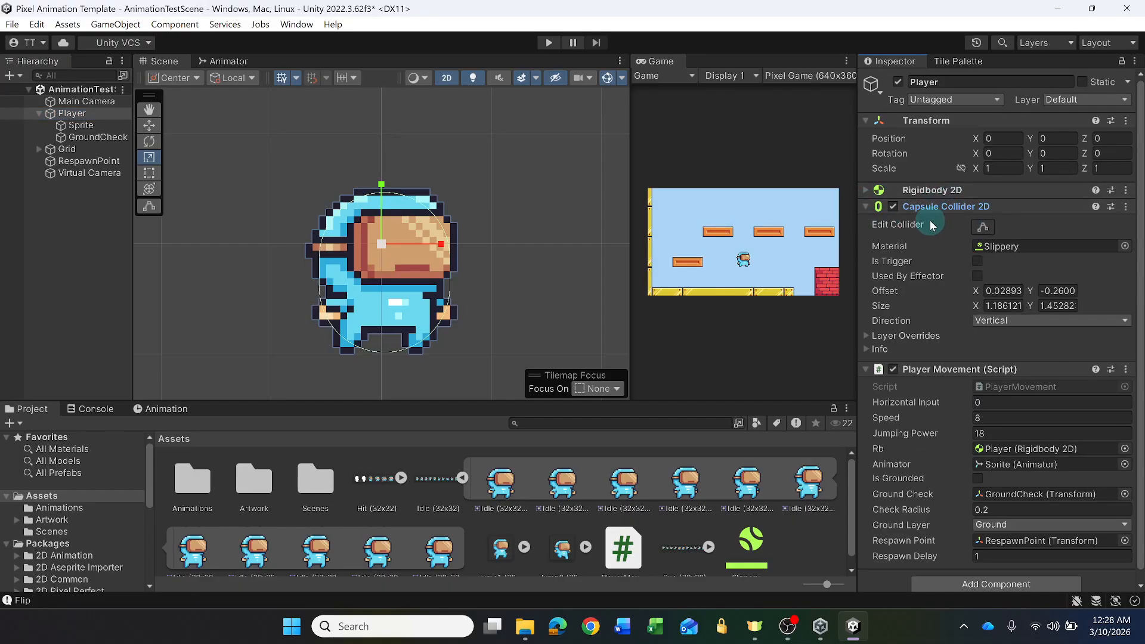
{"action": "left_click", "coordinate": [983, 225]}
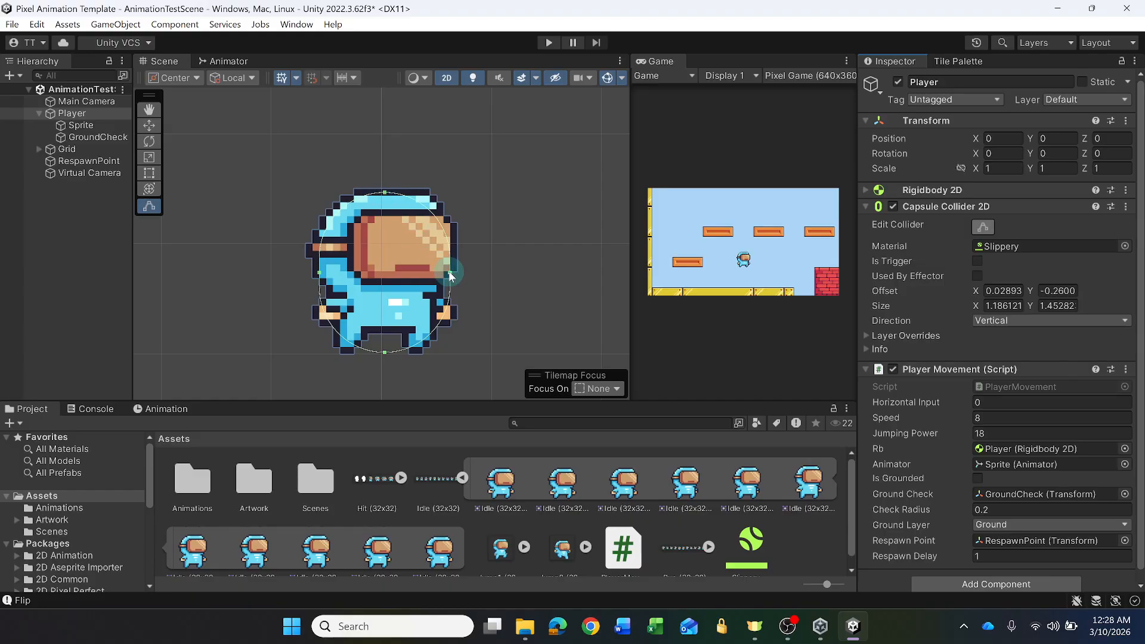
{"action": "left_click_drag", "start_coordinate": [451, 276], "coordinate": [448, 274]}
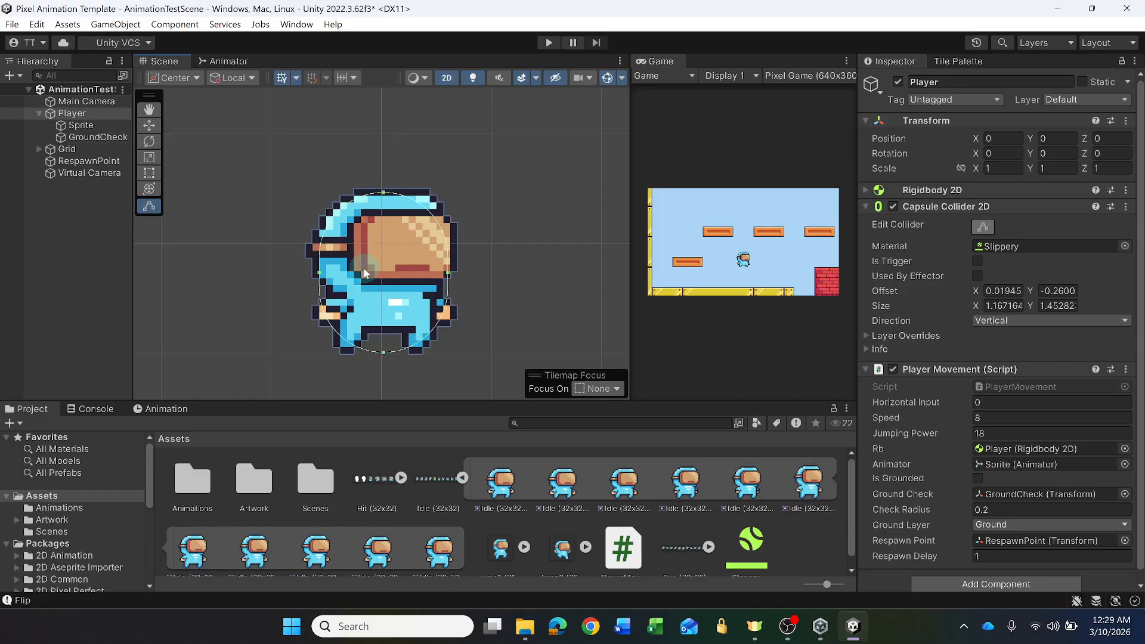
{"action": "left_click_drag", "start_coordinate": [321, 276], "coordinate": [320, 278]}
{"action": "left_click_drag", "start_coordinate": [384, 356], "coordinate": [383, 353]}
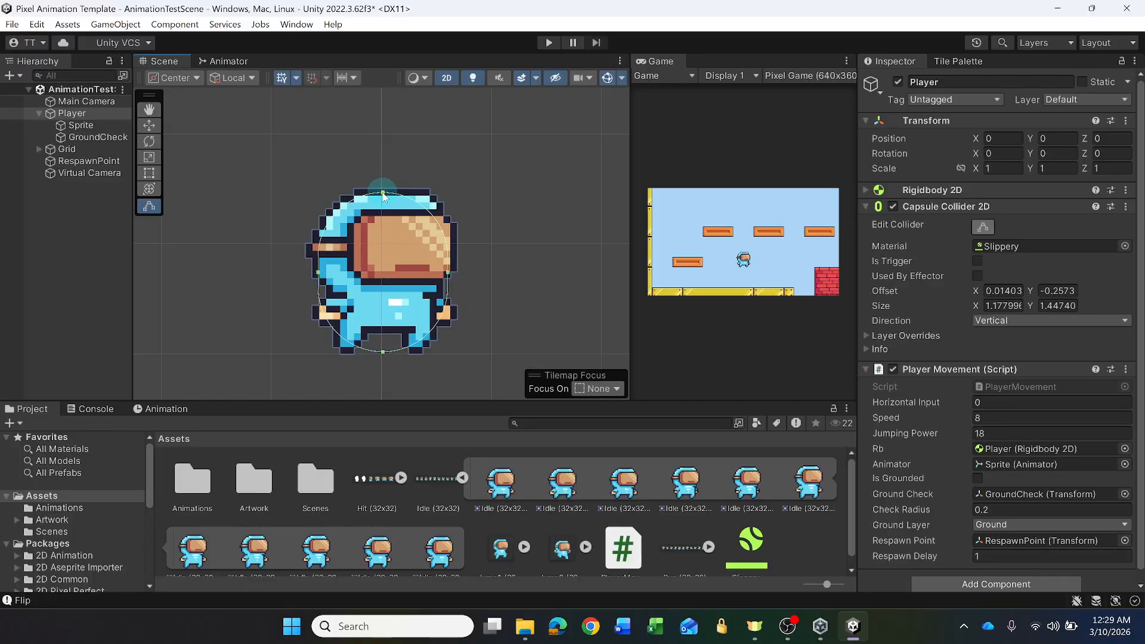
{"action": "left_click_drag", "start_coordinate": [382, 196], "coordinate": [383, 197]}
- Move the Player's GroundCheck object vertically to the character's feet, at a Y position of about -0.978
{"action": "left_click", "coordinate": [82, 137]}
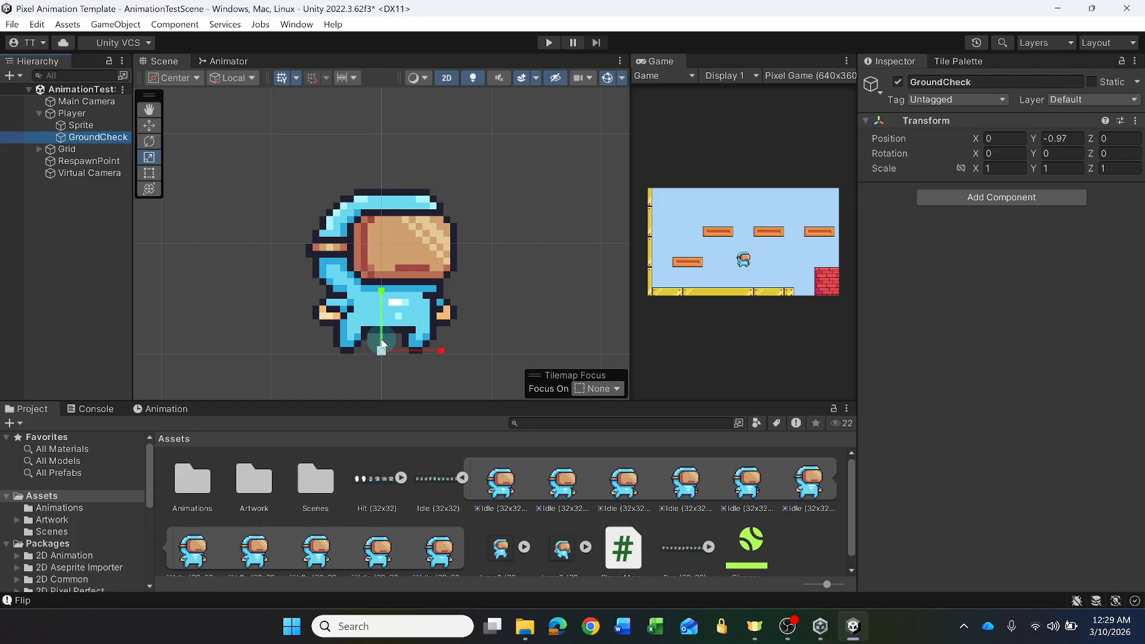
{"action": "left_click", "coordinate": [149, 126]}
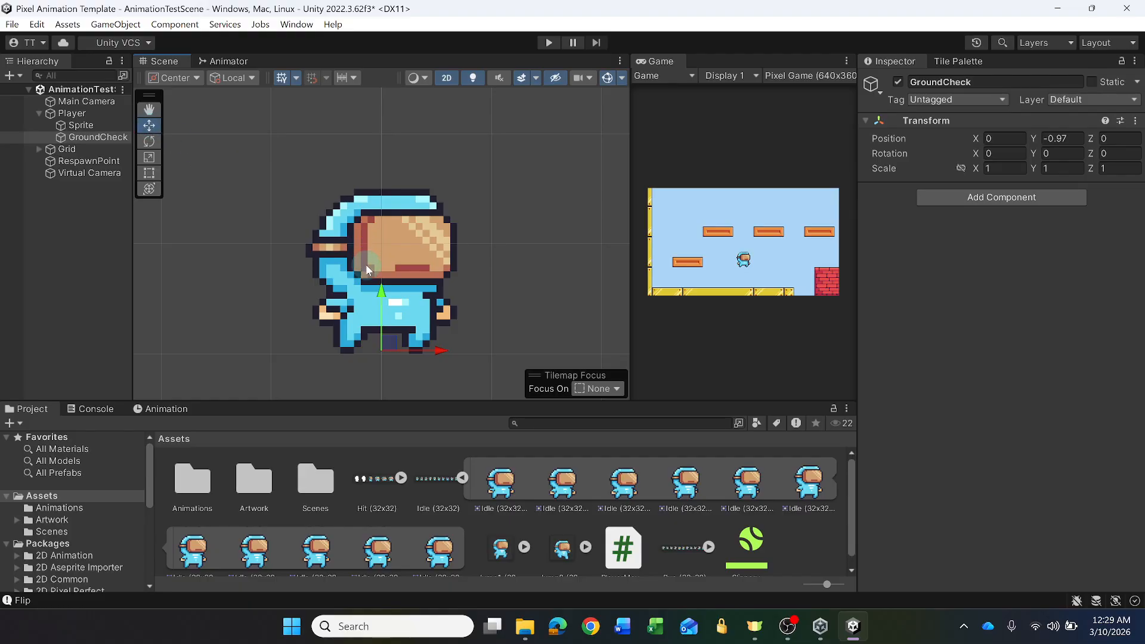
{"action": "mouse_move", "coordinate": [382, 295]}
{"action": "left_mouse_down"}
{"action": "mouse_move", "coordinate": [383, 280]}
{"action": "mouse_move", "coordinate": [381, 297]}
{"action": "left_mouse_up"}
{"action": "left_click_drag", "start_coordinate": [383, 299], "coordinate": [385, 252]}
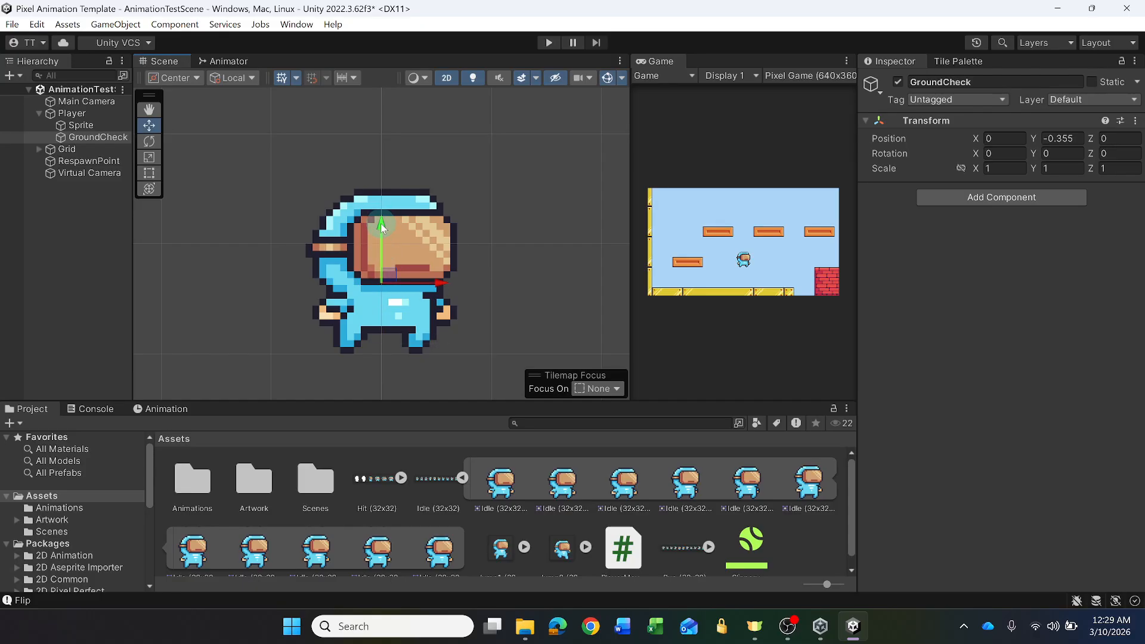
{"action": "left_click_drag", "start_coordinate": [383, 228], "coordinate": [377, 290]}
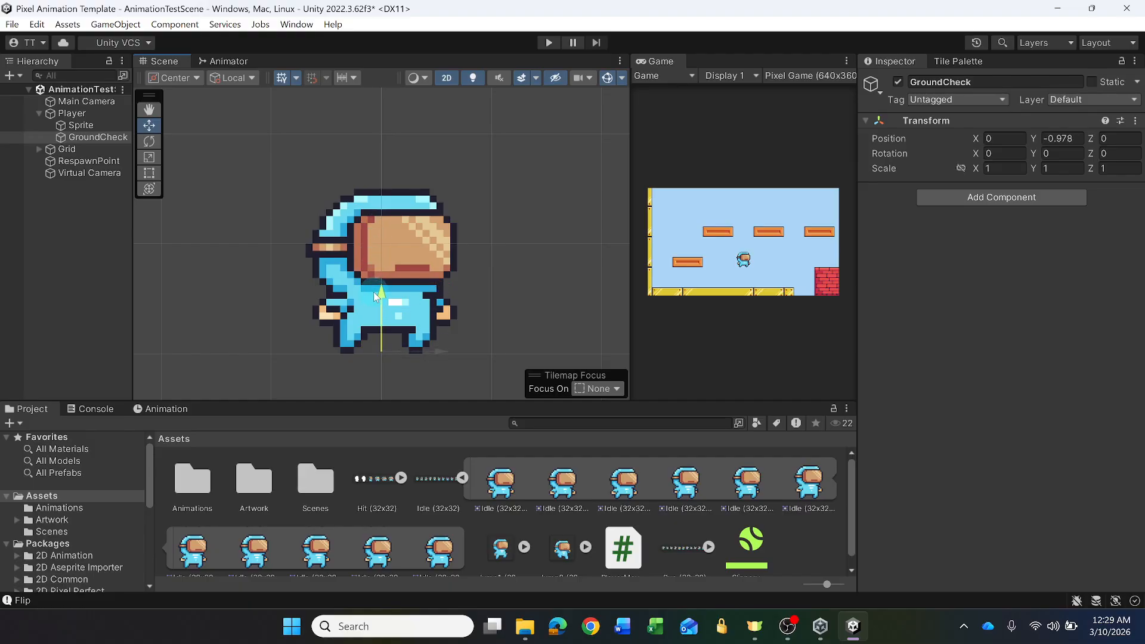
{"action": "left_click_drag", "start_coordinate": [374, 292], "coordinate": [376, 297]}
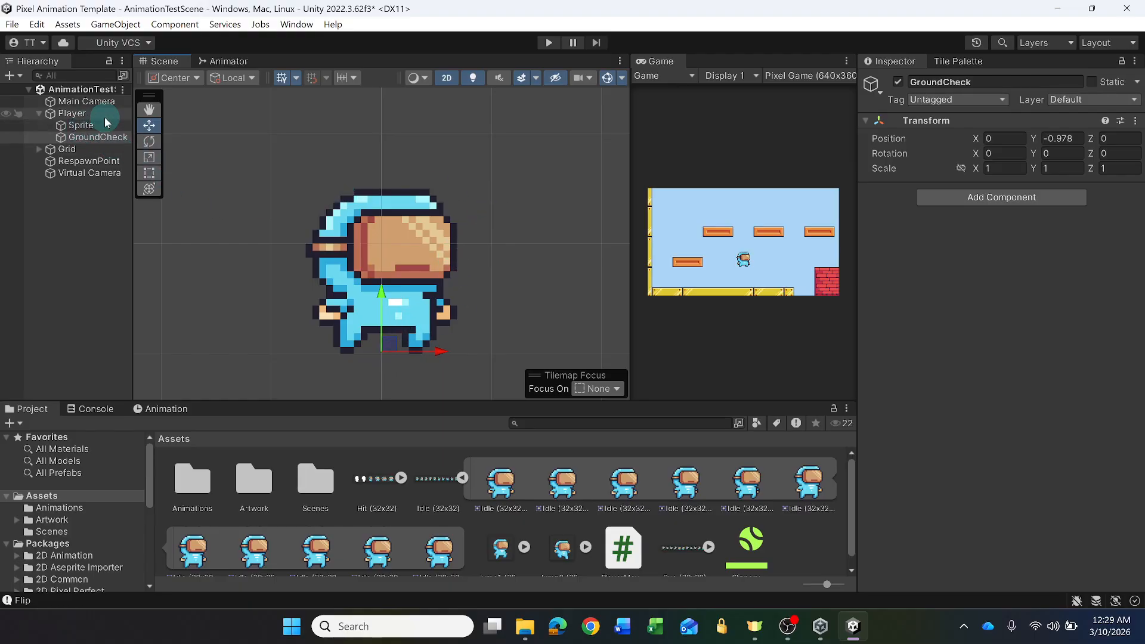
- Play-test the scene, examine how the player's feet meet the ground in the Scene view, and run the player left and right
{"action": "left_click", "coordinate": [549, 44]}
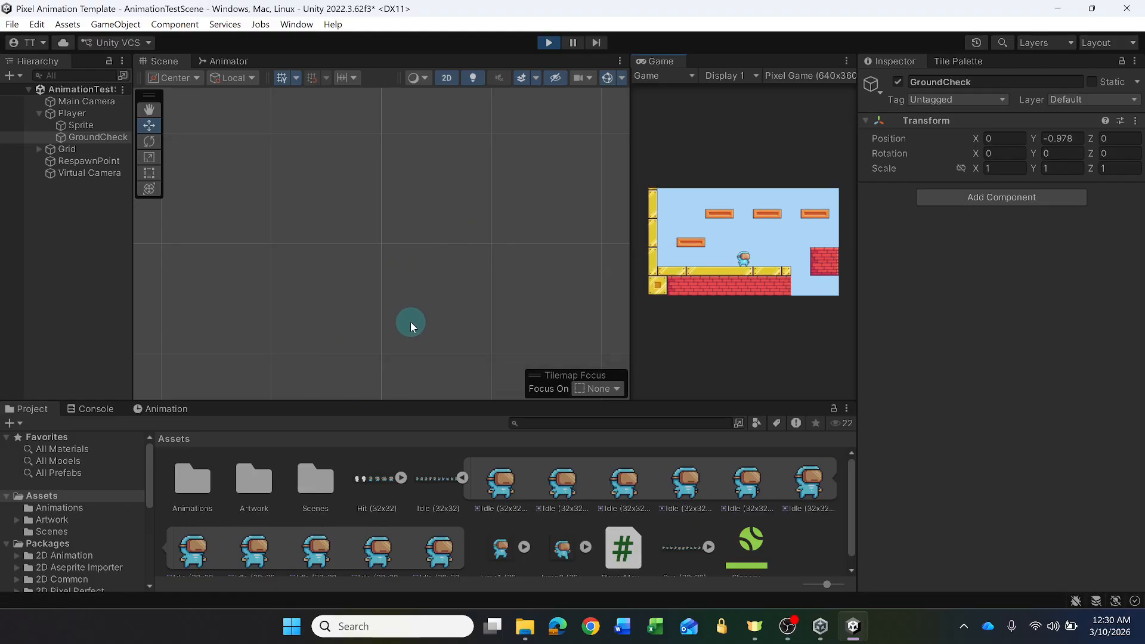
{"action": "middle_click_drag", "start_coordinate": [397, 330], "coordinate": [401, 228]}
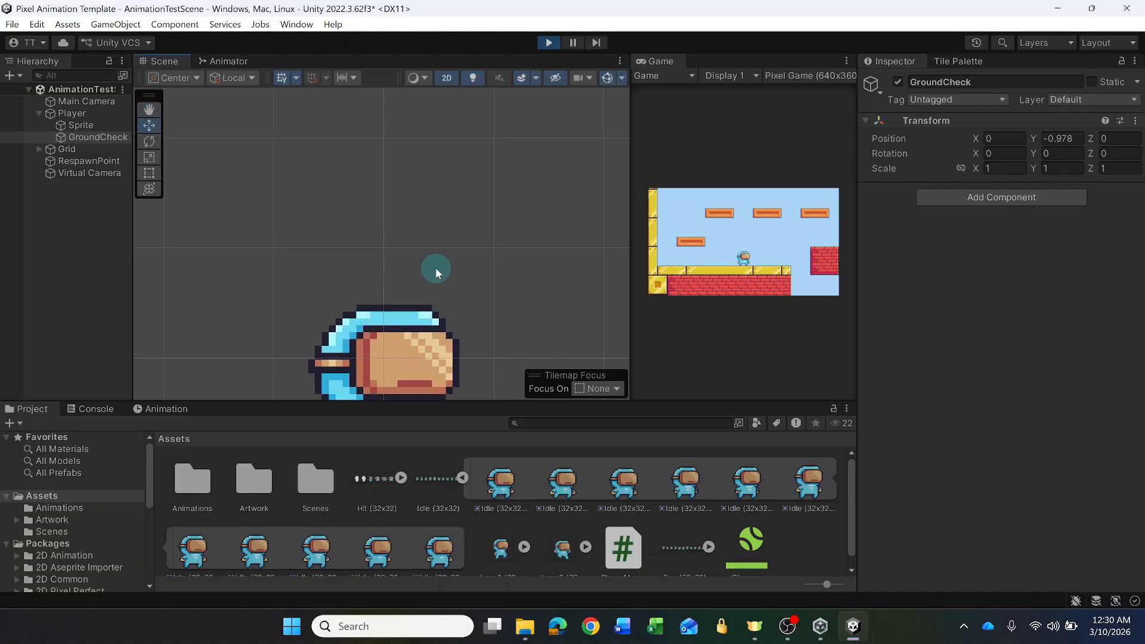
{"action": "middle_click_drag", "start_coordinate": [435, 266], "coordinate": [439, 100]}
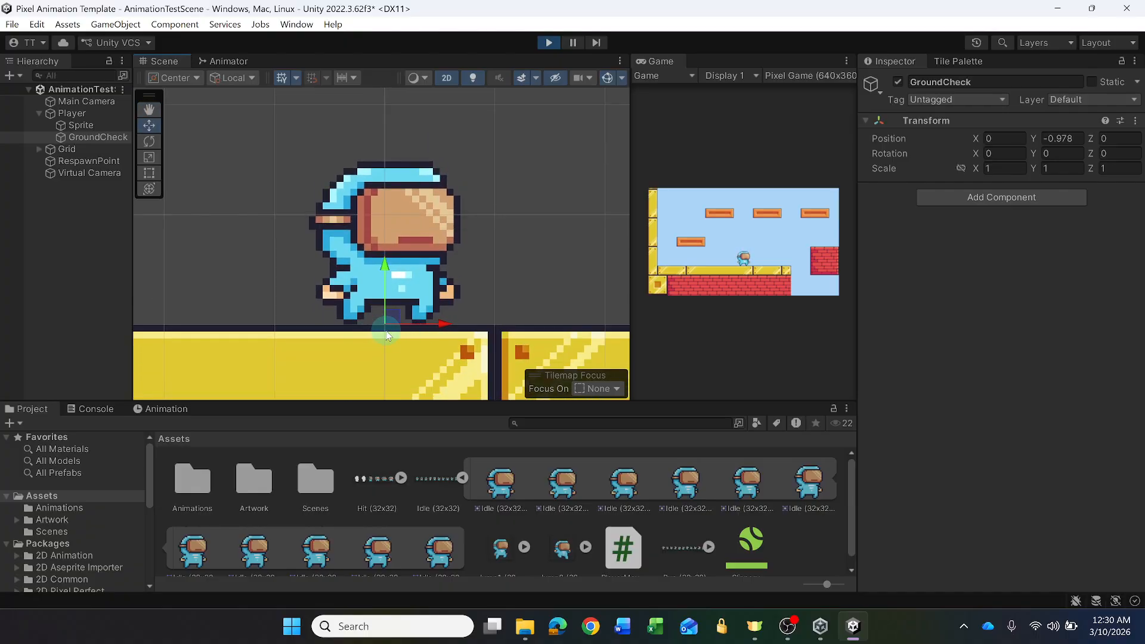
{"action": "middle_click_drag", "start_coordinate": [499, 206], "coordinate": [477, 217]}
{"action": "mouse_move", "coordinate": [470, 275]}
{"action": "middle_mouse_down"}
{"action": "mouse_move", "coordinate": [504, 253]}
{"action": "mouse_move", "coordinate": [487, 285]}
{"action": "middle_mouse_up"}
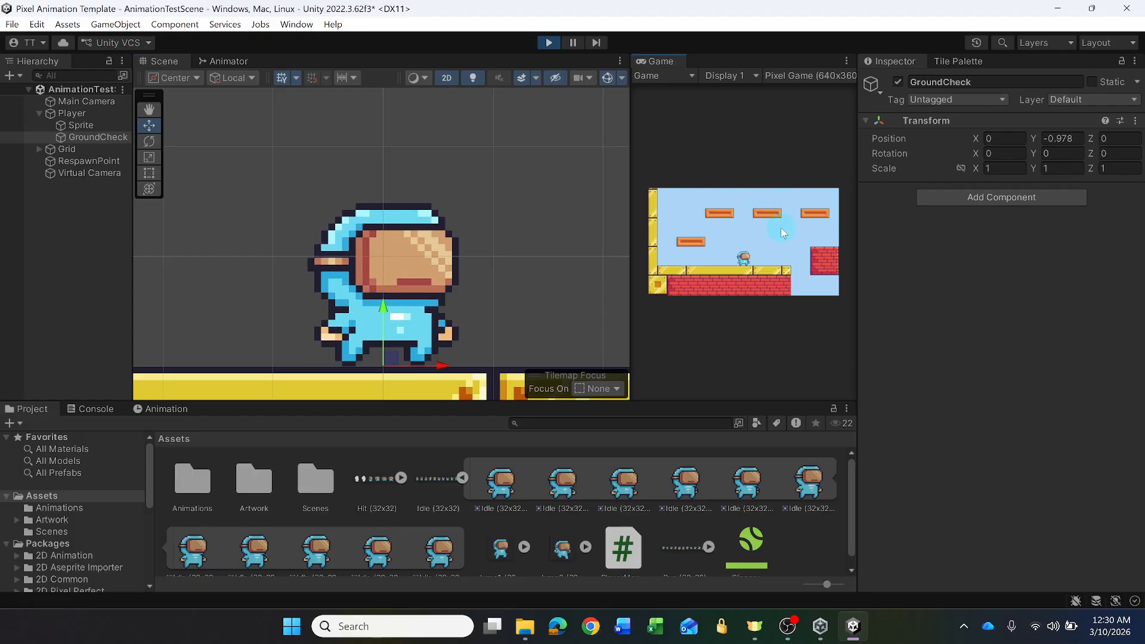
{"action": "key", "text": "Right"}
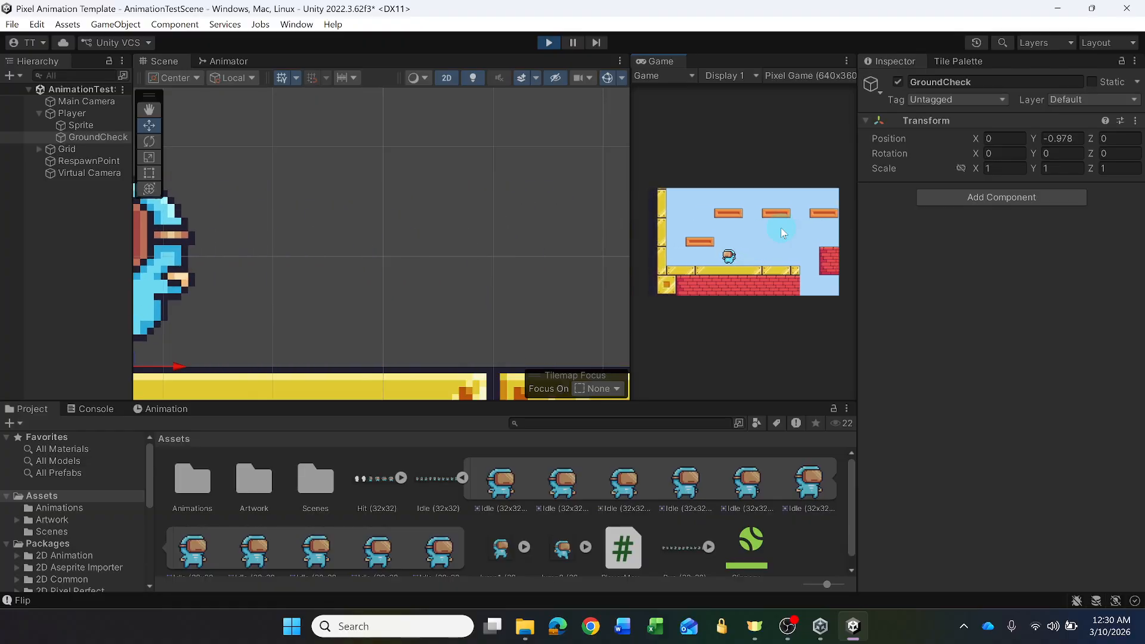
{"action": "key", "text": "Left"}
{"action": "key", "text": "Right"}
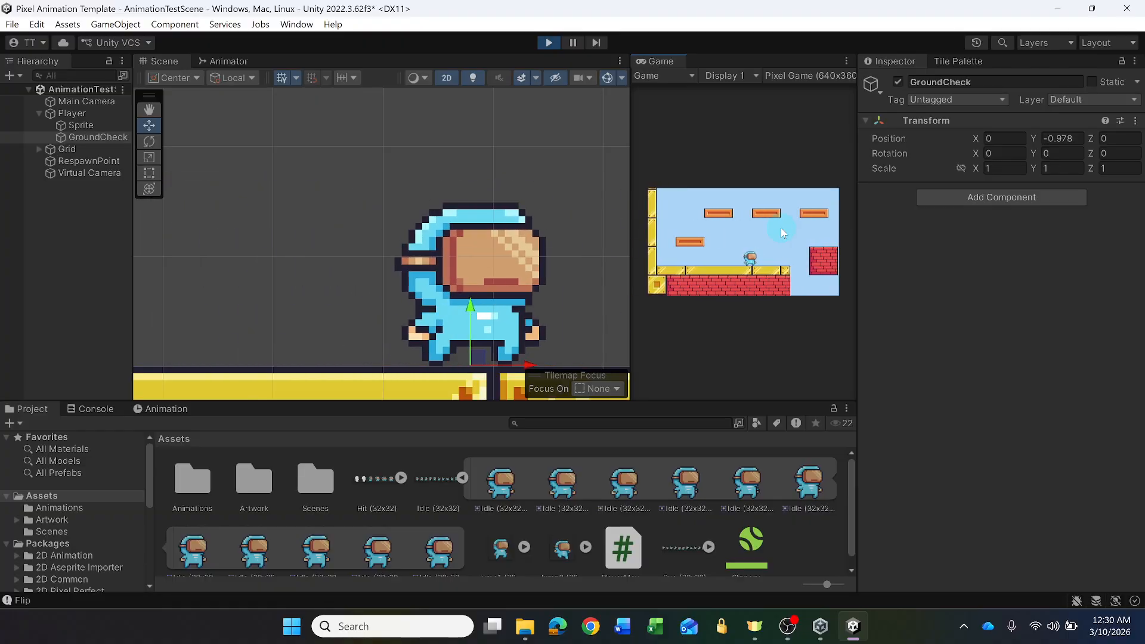
- Widen the Game view and restart play mode with the Play Maximized option
{"action": "left_click_drag", "start_coordinate": [630, 154], "coordinate": [373, 154]}
{"action": "left_click", "coordinate": [548, 44]}
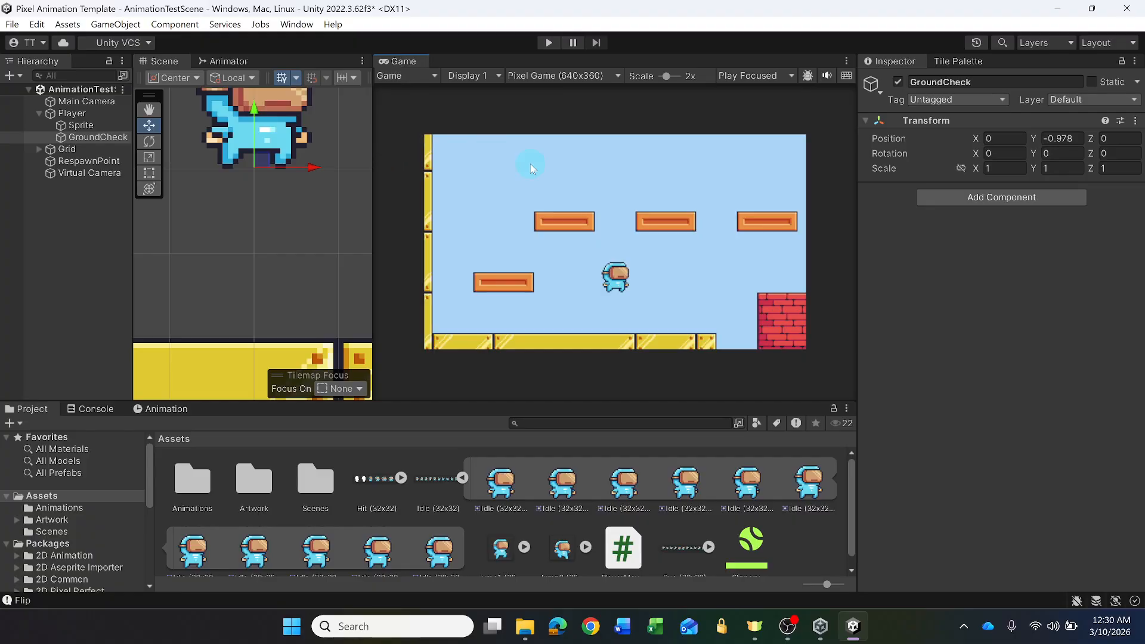
{"action": "left_click", "coordinate": [758, 76]}
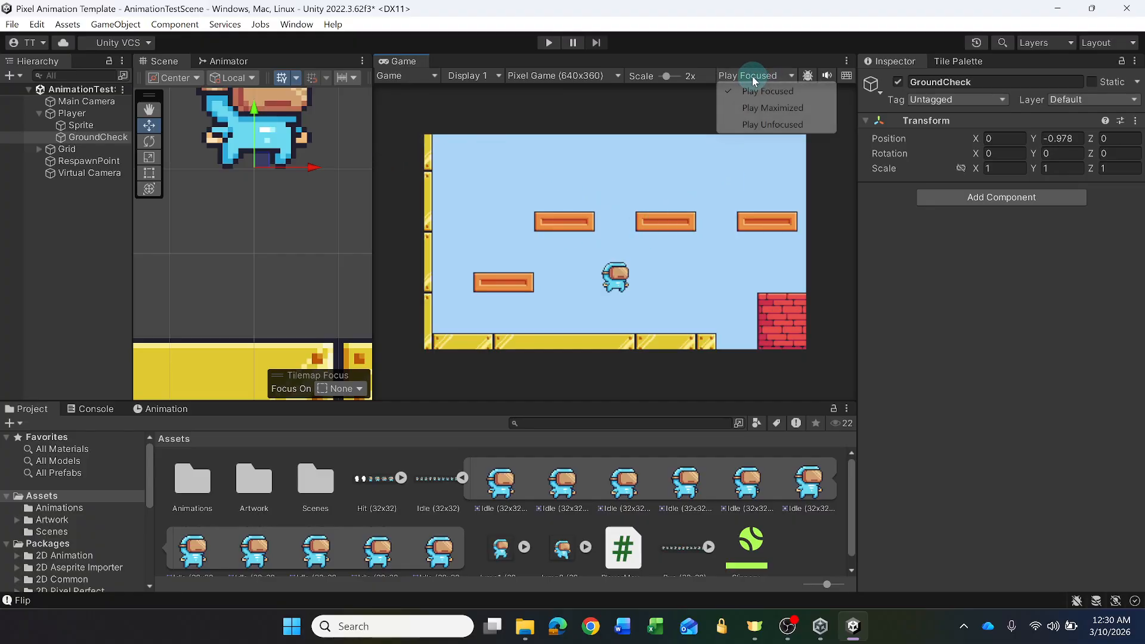
{"action": "left_click", "coordinate": [767, 108]}
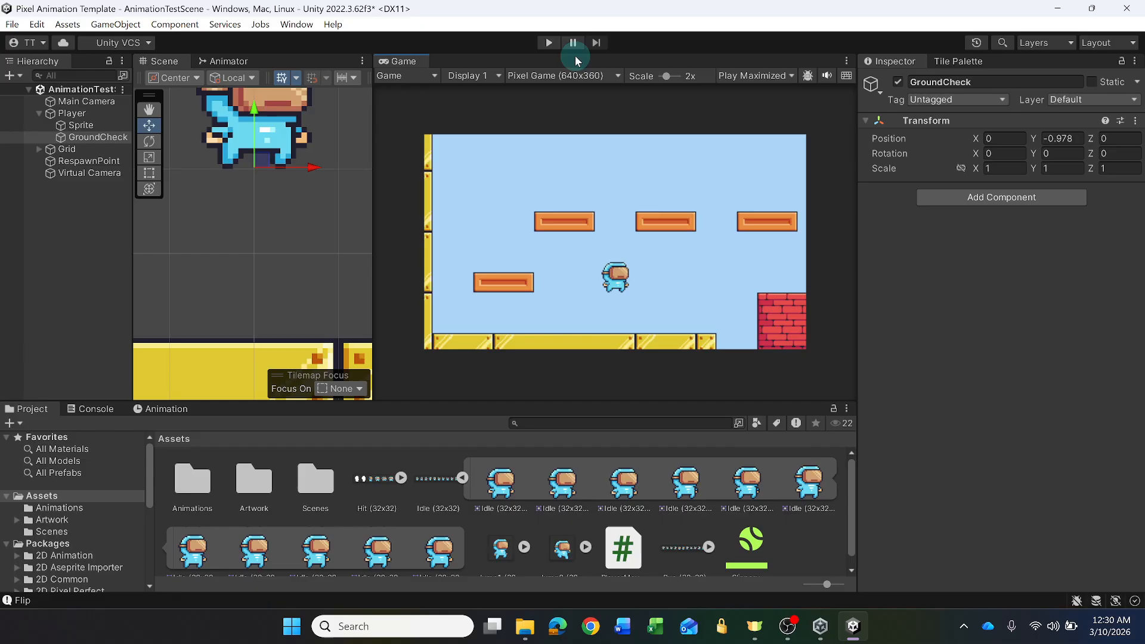
{"action": "left_click", "coordinate": [550, 42]}
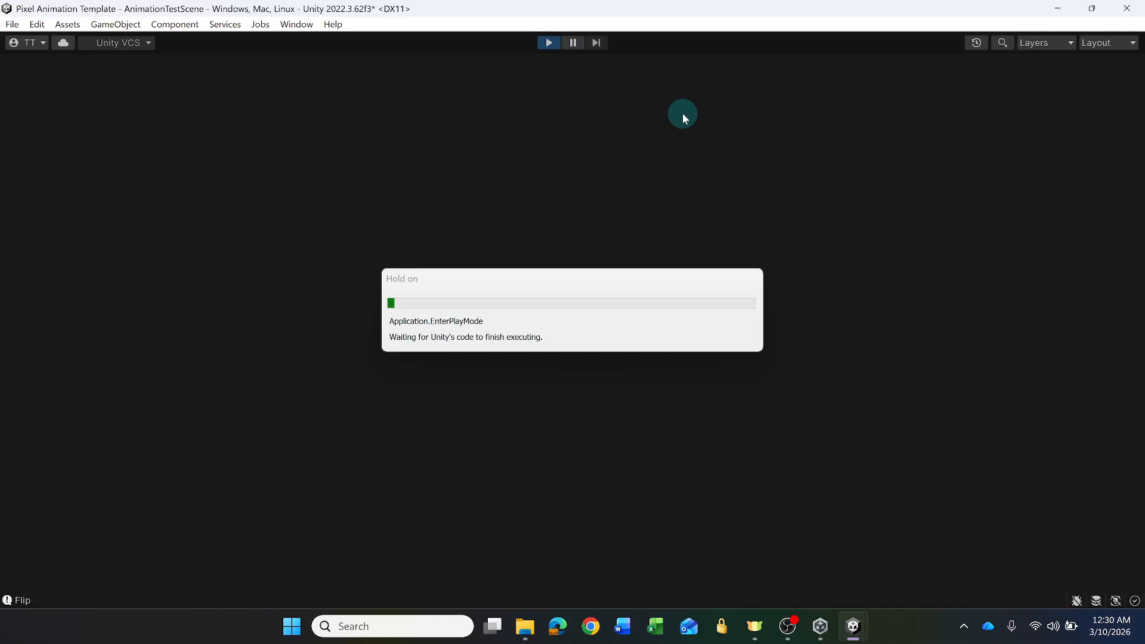
- Run the player left and right and jump across the orange platforms to check the animations in the maximized game
{"action": "key", "text": "d"}
{"action": "key", "text": "a"}
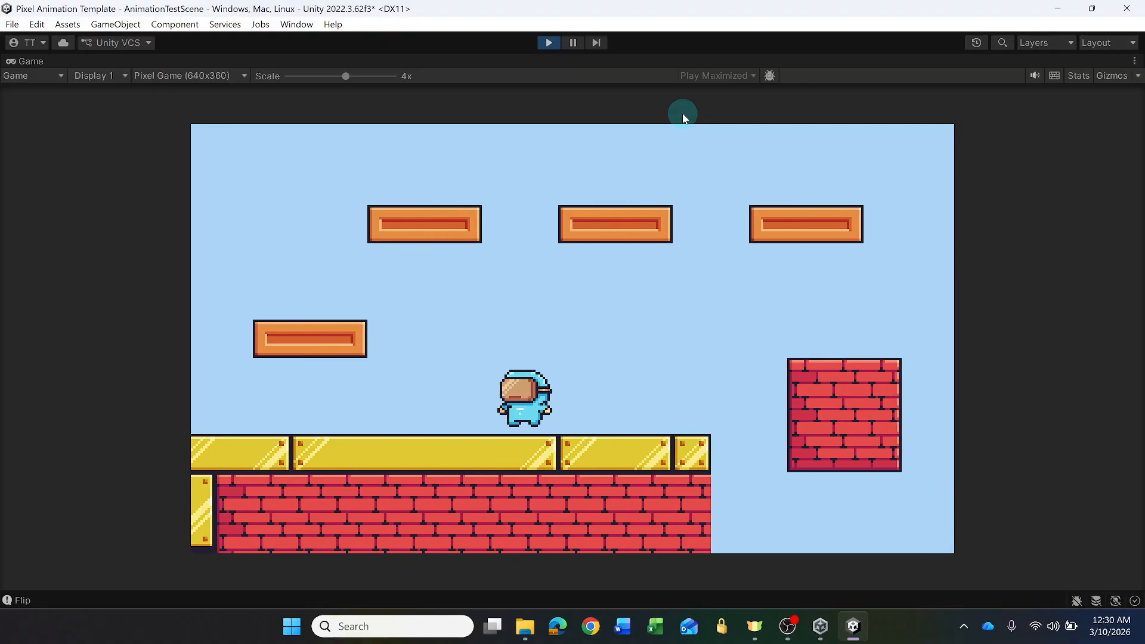
{"action": "key", "text": "d"}
{"action": "key", "text": "a"}
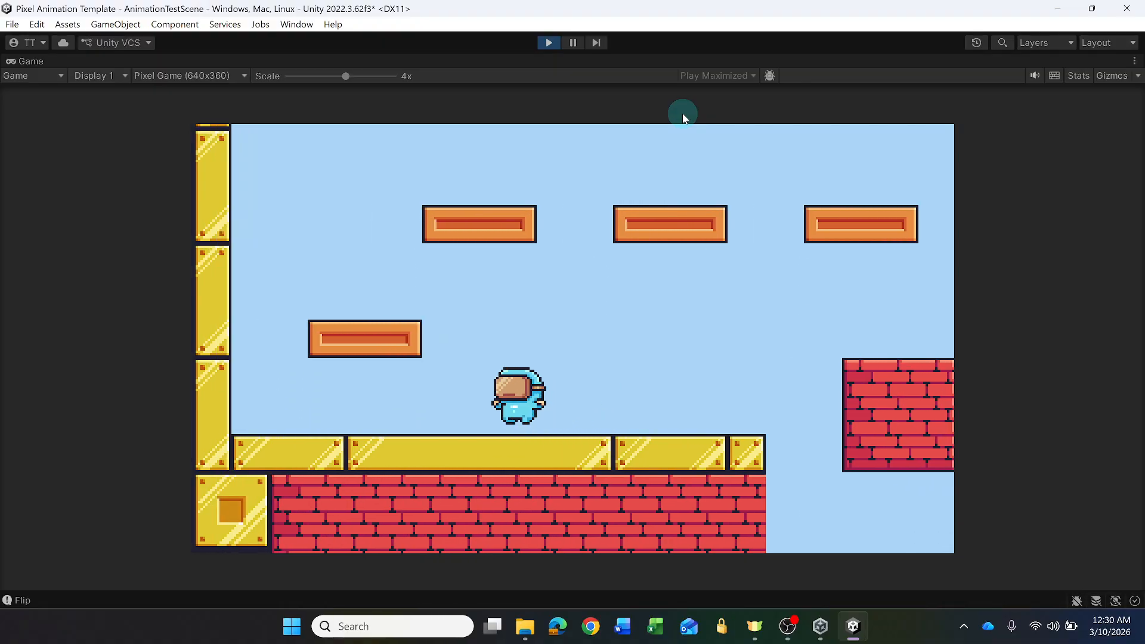
{"action": "key", "text": "space"}
{"action": "key", "text": "d"}
{"action": "key", "text": "space"}
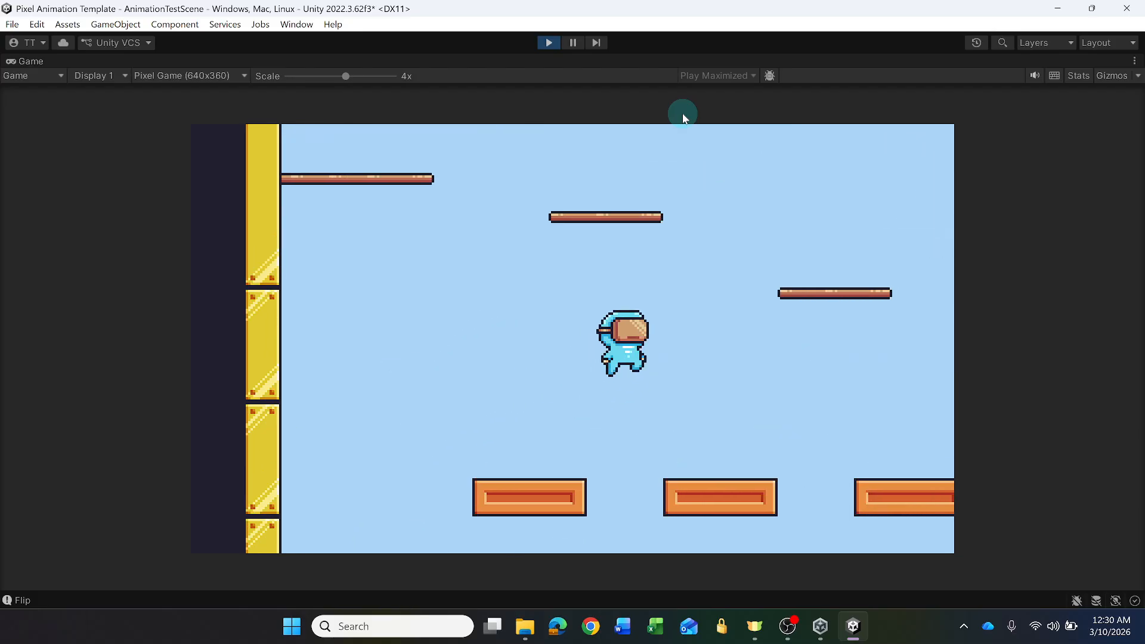
{"action": "key", "text": "space"}
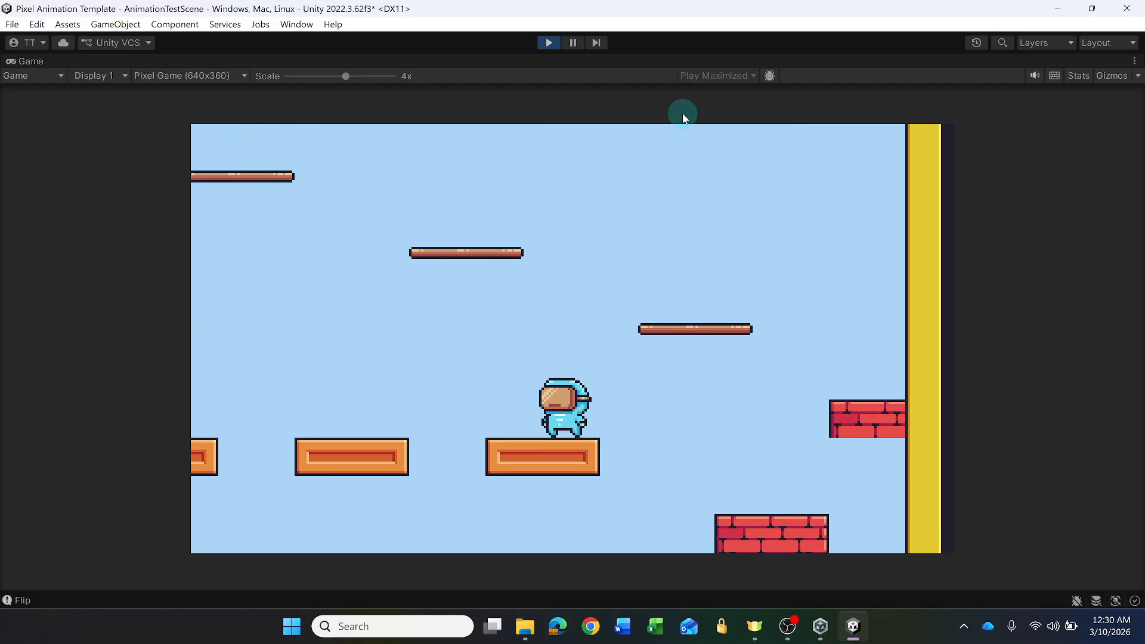
{"action": "key", "text": "a"}
{"action": "key", "text": "space"}
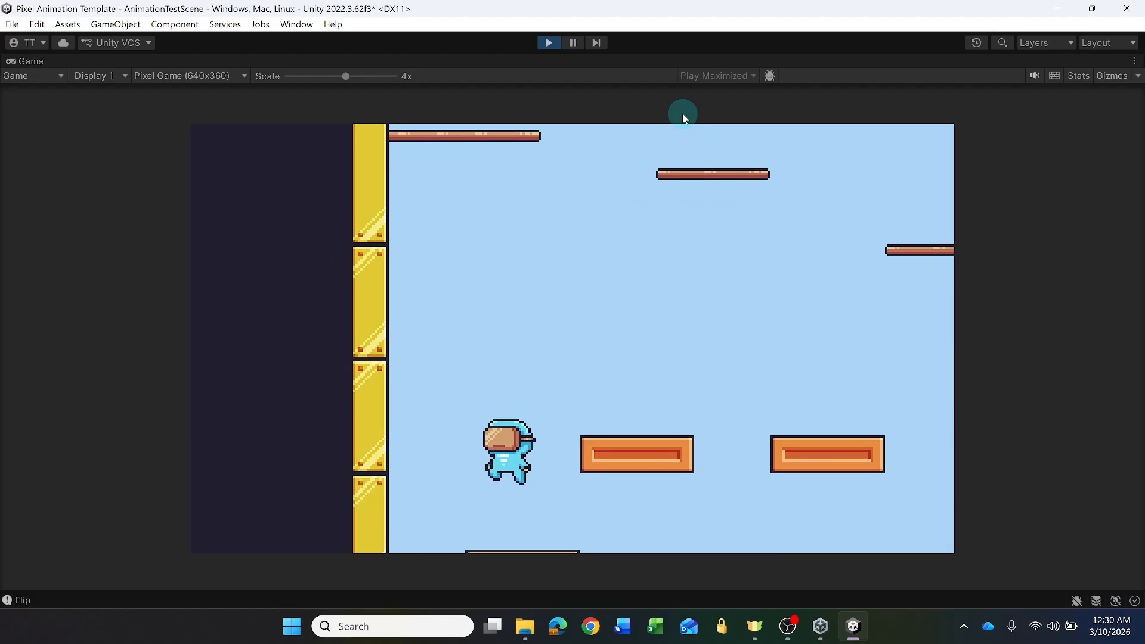
{"action": "key", "text": "d"}
{"action": "key", "text": "a"}
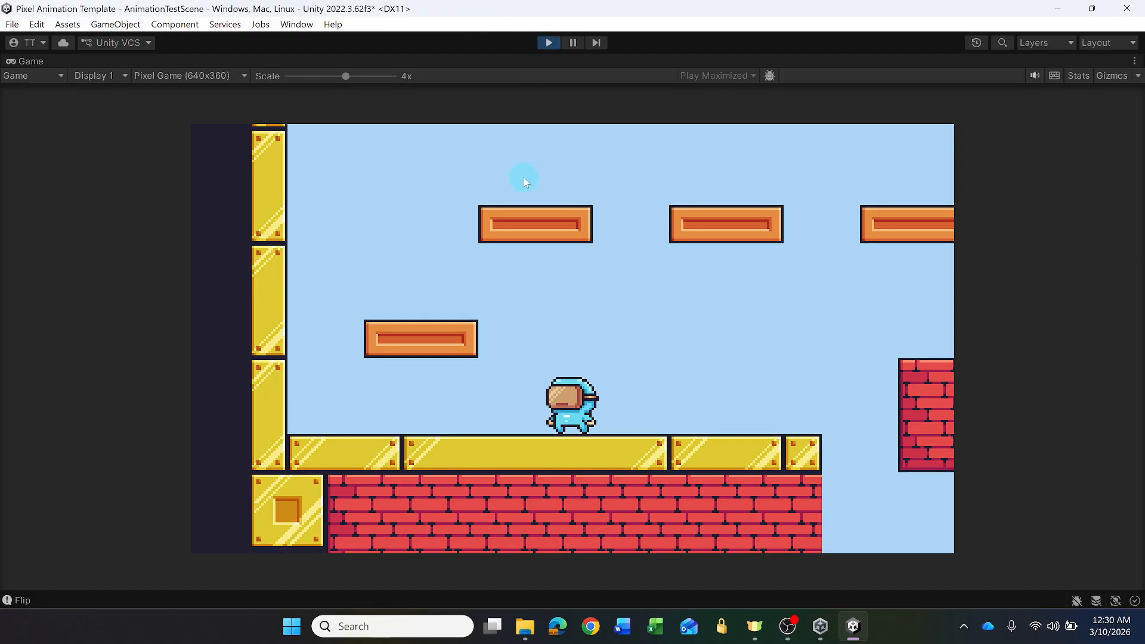
- Reduce the Game view scale to 2x, run and jump across the platforms again, and exit play mode
{"action": "left_click_drag", "start_coordinate": [346, 74], "coordinate": [317, 75]}
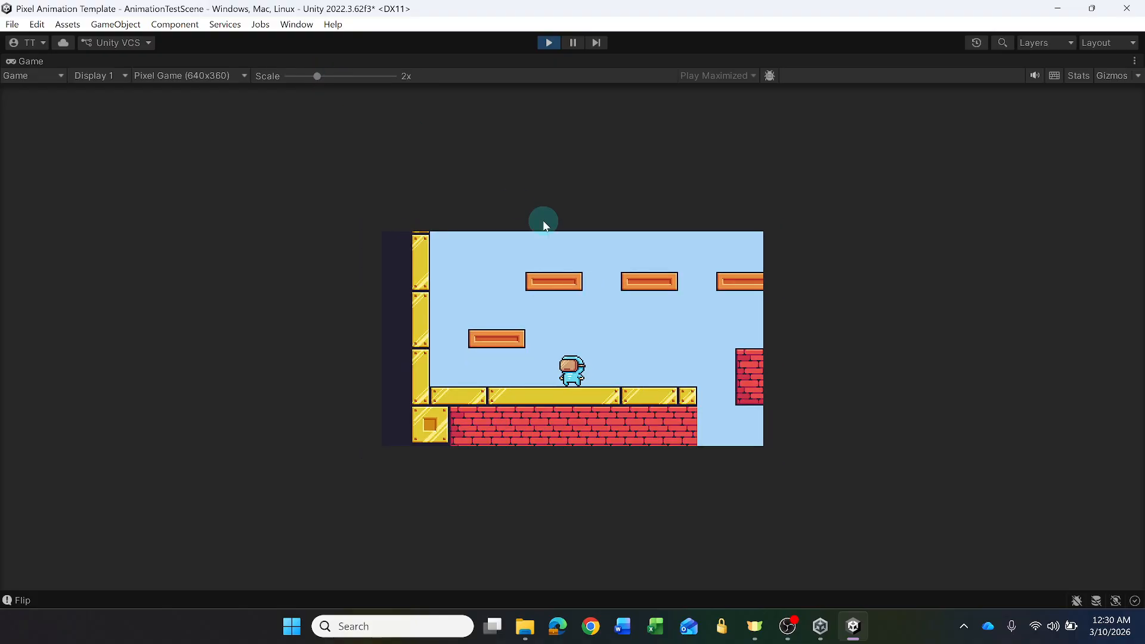
{"action": "key", "text": "d"}
{"action": "key", "text": "a"}
{"action": "key", "text": "space"}
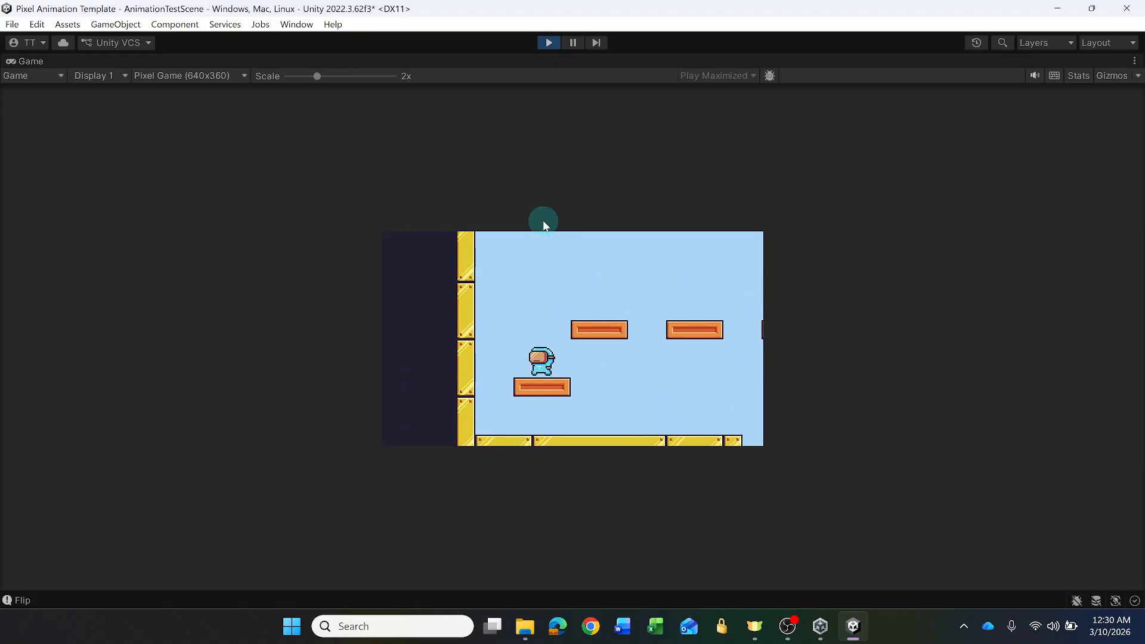
{"action": "key", "text": "d"}
{"action": "key", "text": "space"}
{"action": "key", "text": "space"}
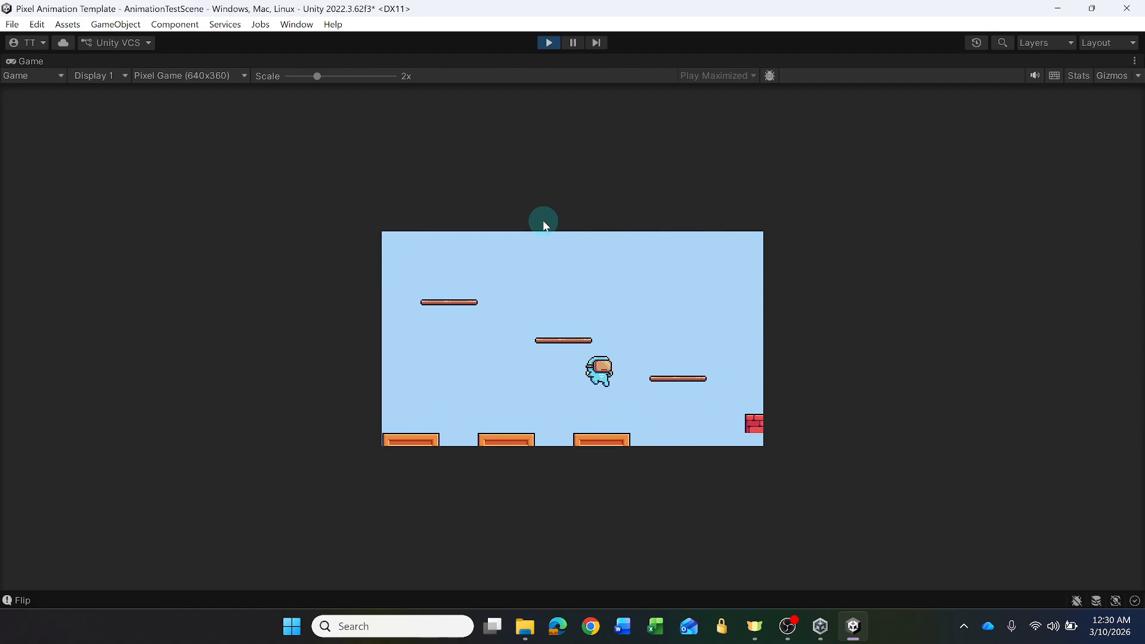
{"action": "left_click", "coordinate": [549, 43]}
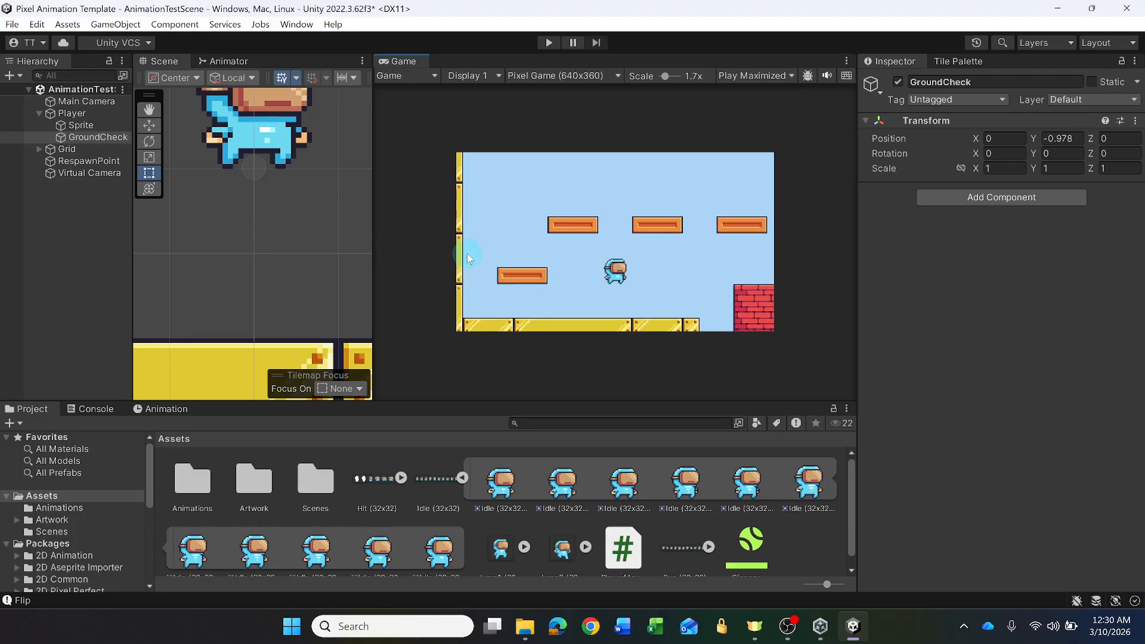
{"action": "scroll", "coordinate": [284, 212], "scroll_direction": "down", "scroll_amount": 10}
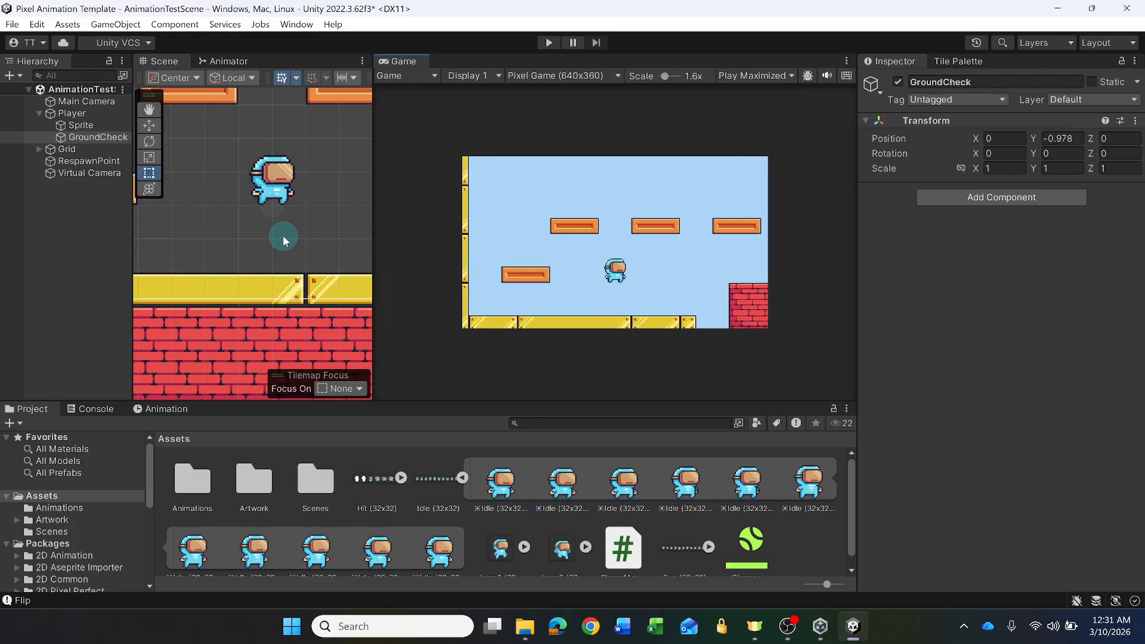